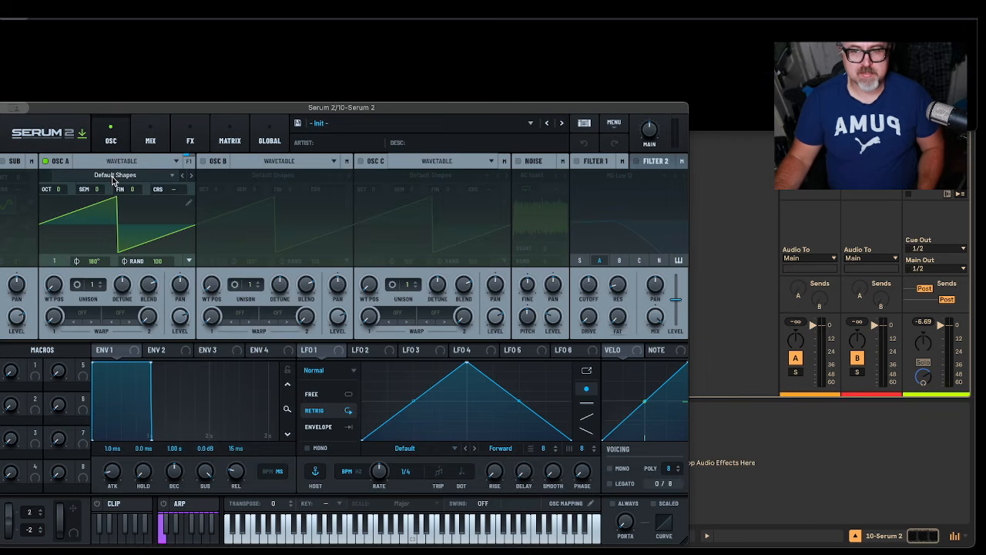
Step: Set oscillator A to 2 unison voices and adjust their detune amount
{"action": "mouse_move", "coordinate": [89, 288]}
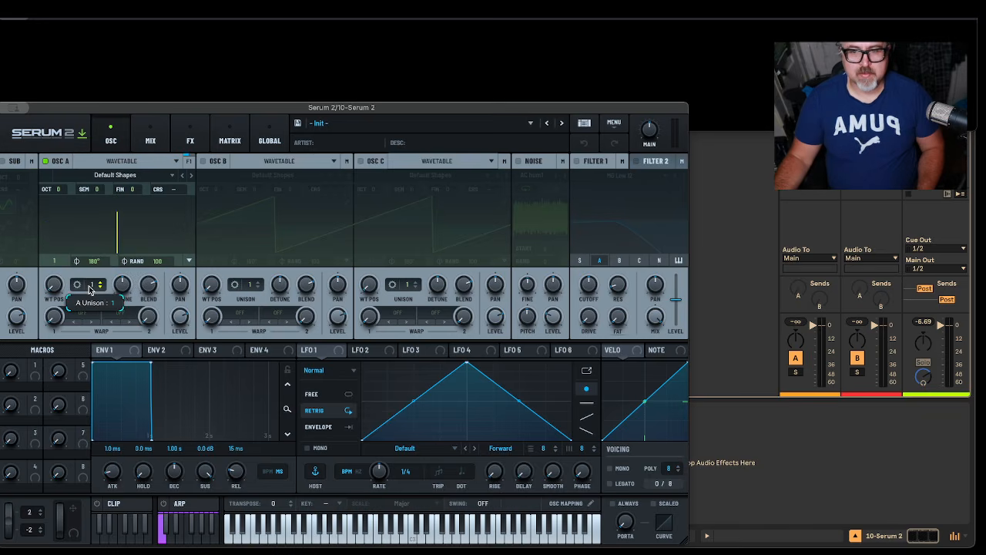
{"action": "left_click_drag", "start_coordinate": [89, 287], "coordinate": [92, 279]}
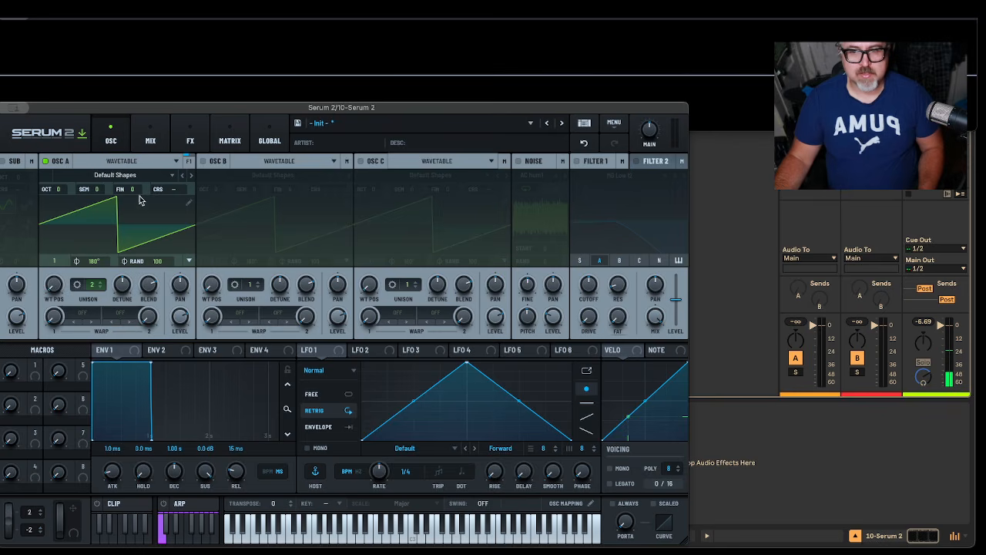
{"action": "mouse_move", "coordinate": [134, 190]}
{"action": "left_mouse_down"}
{"action": "mouse_move", "coordinate": [151, 172]}
{"action": "mouse_move", "coordinate": [152, 209]}
{"action": "mouse_move", "coordinate": [138, 176]}
{"action": "mouse_move", "coordinate": [140, 189]}
{"action": "left_mouse_up"}
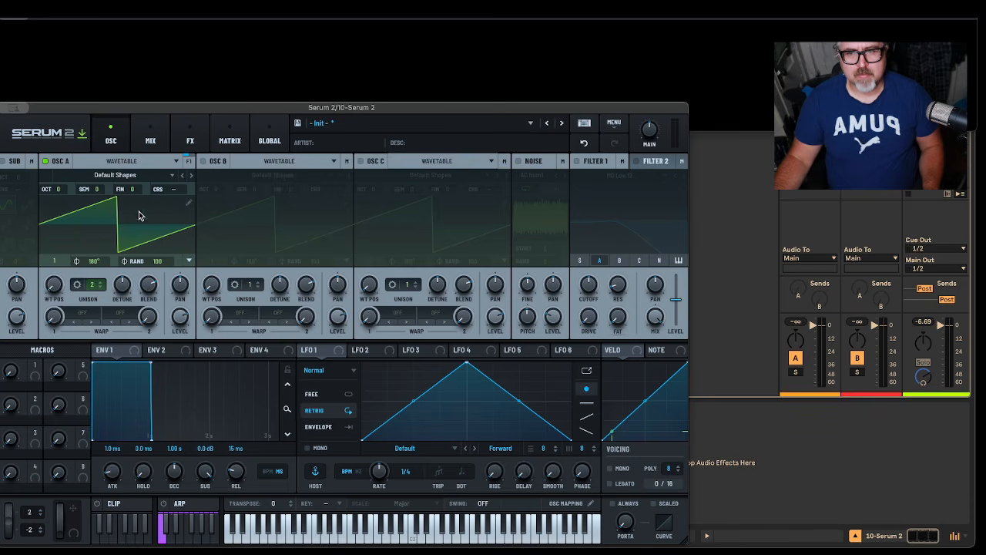
{"action": "left_click", "coordinate": [119, 286]}
{"action": "left_click_drag", "start_coordinate": [120, 286], "coordinate": [125, 278]}
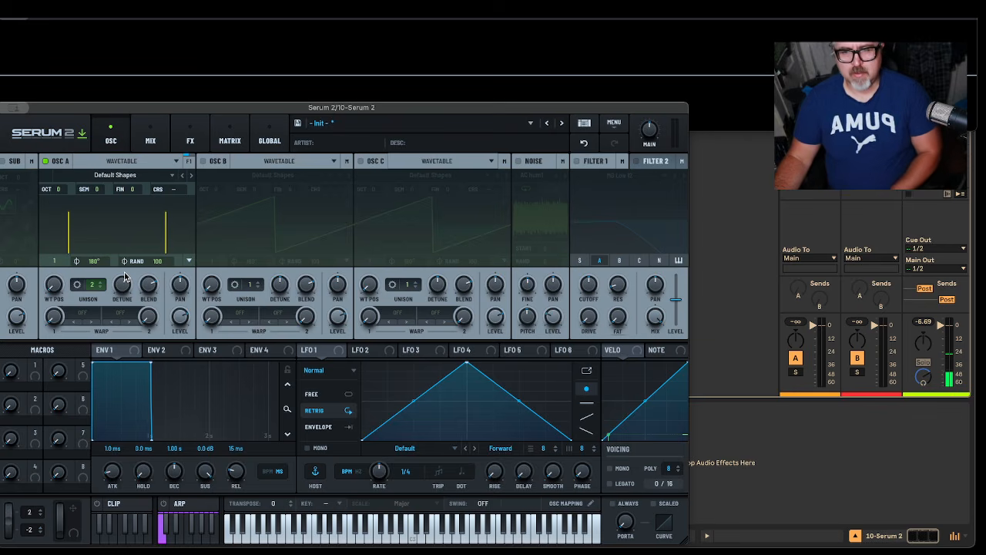
{"action": "left_click_drag", "start_coordinate": [125, 278], "coordinate": [125, 288]}
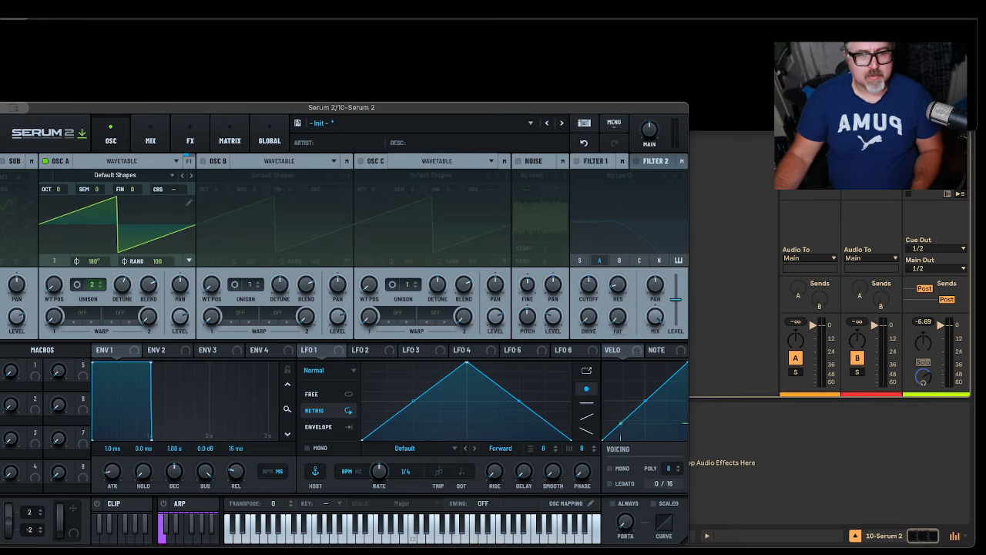
Step: Enable the noise oscillator and Filter 1
{"action": "left_click", "coordinate": [519, 161]}
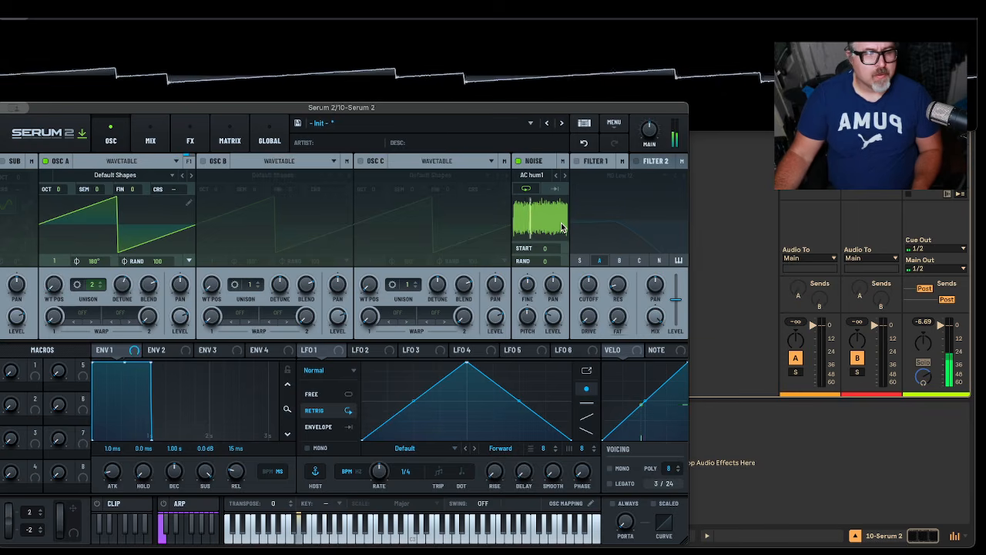
{"action": "left_click", "coordinate": [577, 161]}
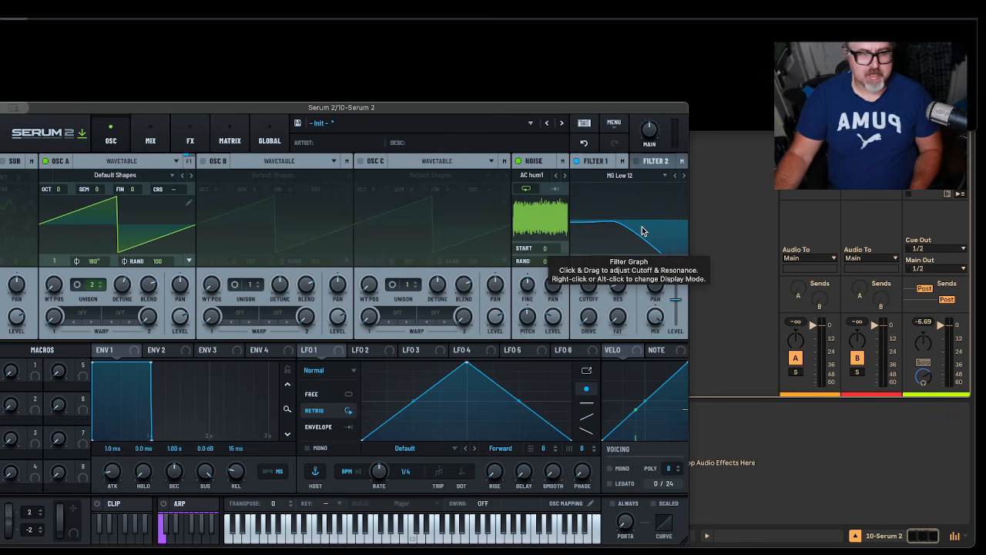
Step: Change Filter 1's type to MG Low 24 and lower its cutoff
{"action": "left_click", "coordinate": [629, 177]}
{"action": "left_click", "coordinate": [674, 176]}
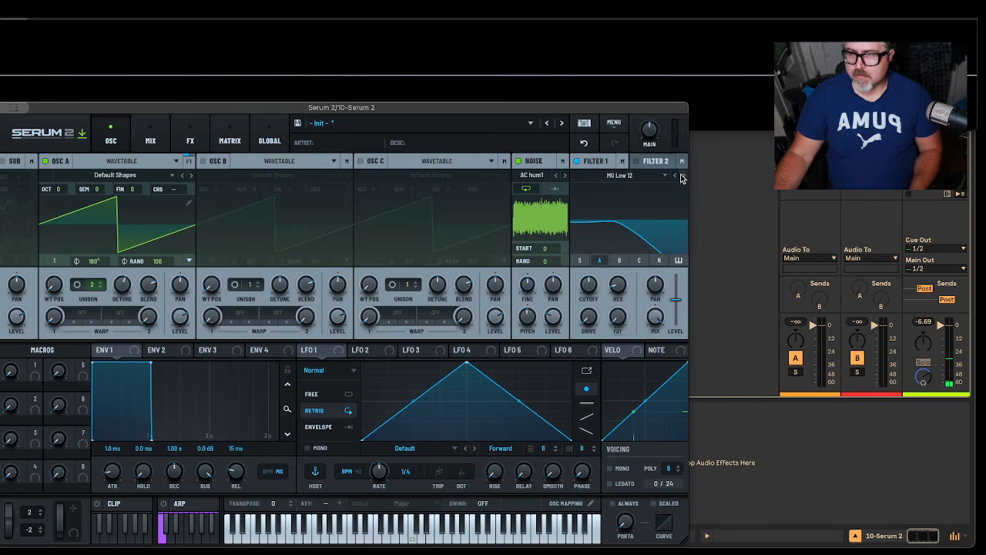
{"action": "mouse_move", "coordinate": [588, 285]}
{"action": "left_mouse_down"}
{"action": "mouse_move", "coordinate": [587, 316]}
{"action": "mouse_move", "coordinate": [577, 273]}
{"action": "left_mouse_up"}
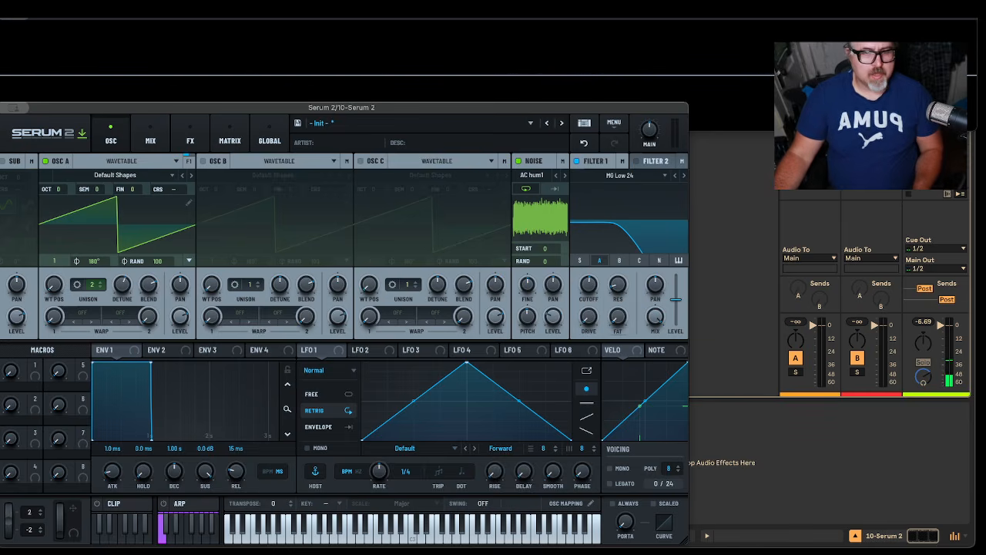
{"action": "left_click_drag", "start_coordinate": [590, 286], "coordinate": [593, 312]}
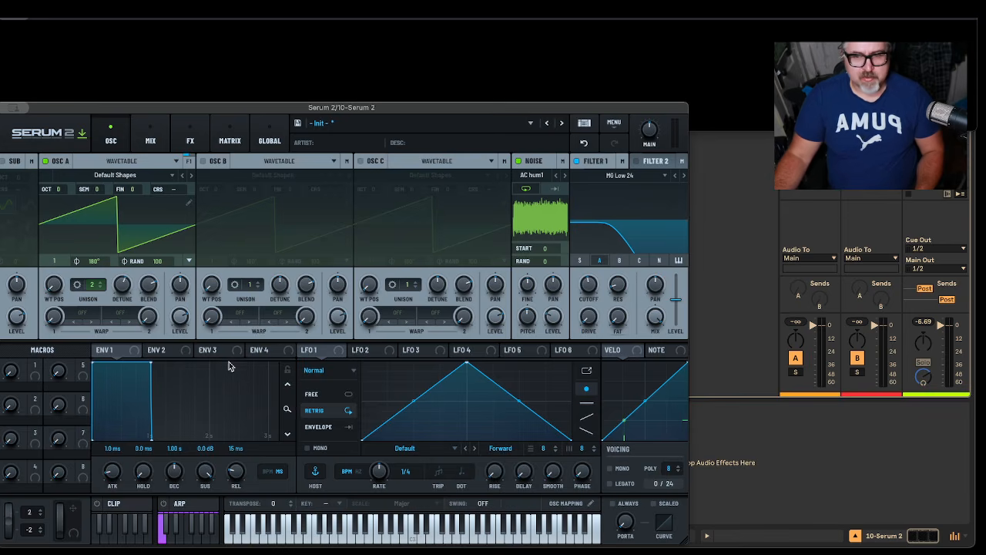
Step: Assign Env 2 to Filter 1's cutoff with a 6.21 s attack, 1.18 s decay, minimum sustain and 50 ms release
{"action": "left_click", "coordinate": [158, 353]}
{"action": "left_click_drag", "start_coordinate": [152, 355], "coordinate": [588, 284]}
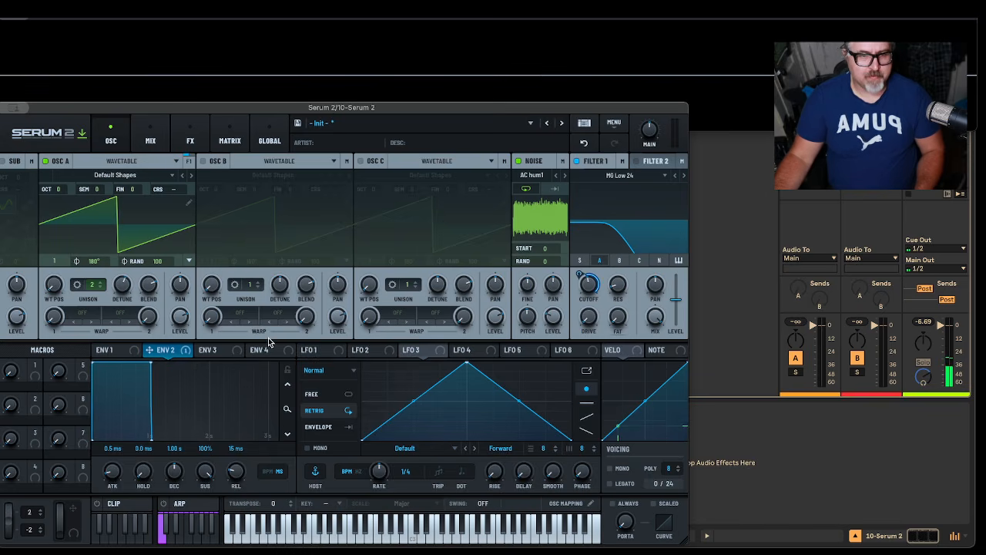
{"action": "left_click_drag", "start_coordinate": [120, 472], "coordinate": [145, 416]}
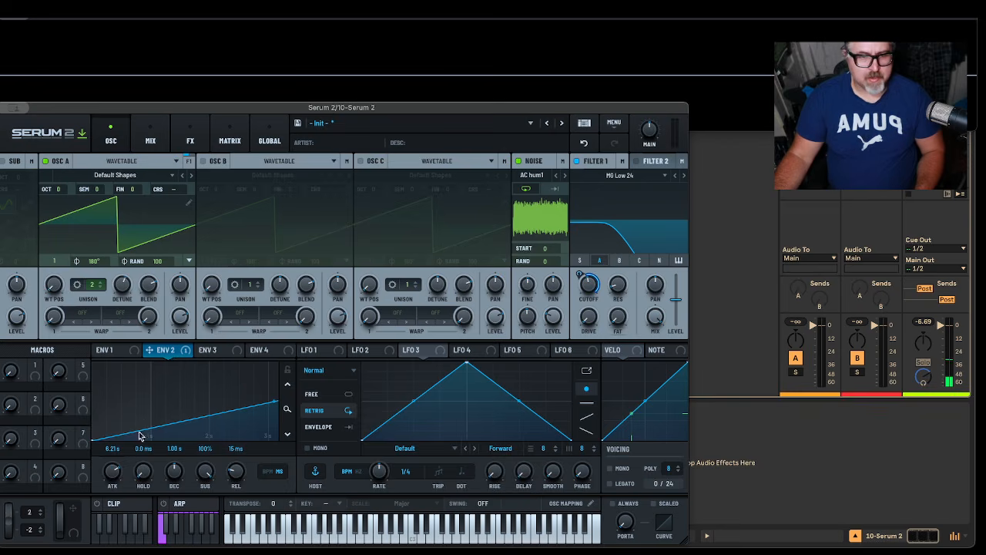
{"action": "left_click_drag", "start_coordinate": [177, 475], "coordinate": [206, 540]}
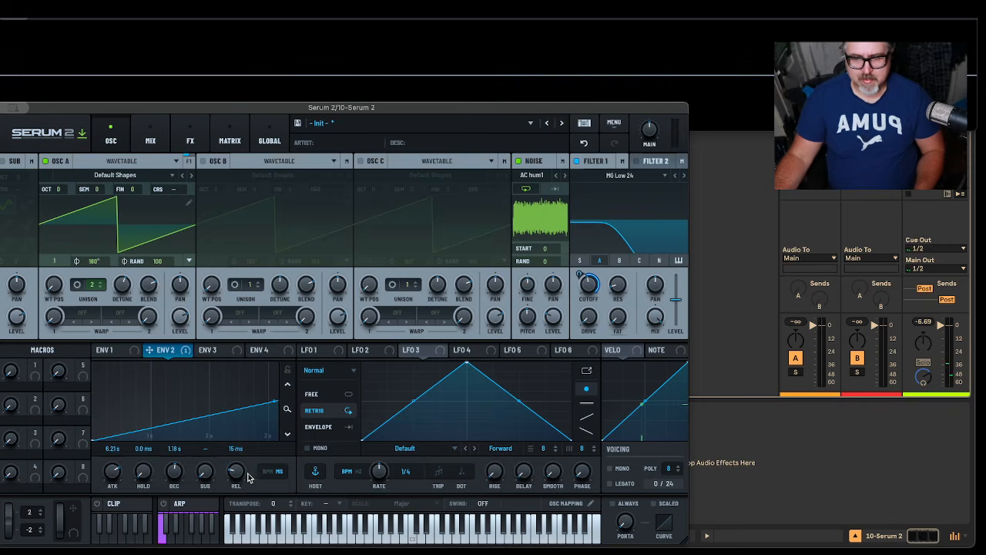
{"action": "left_click_drag", "start_coordinate": [237, 479], "coordinate": [250, 459]}
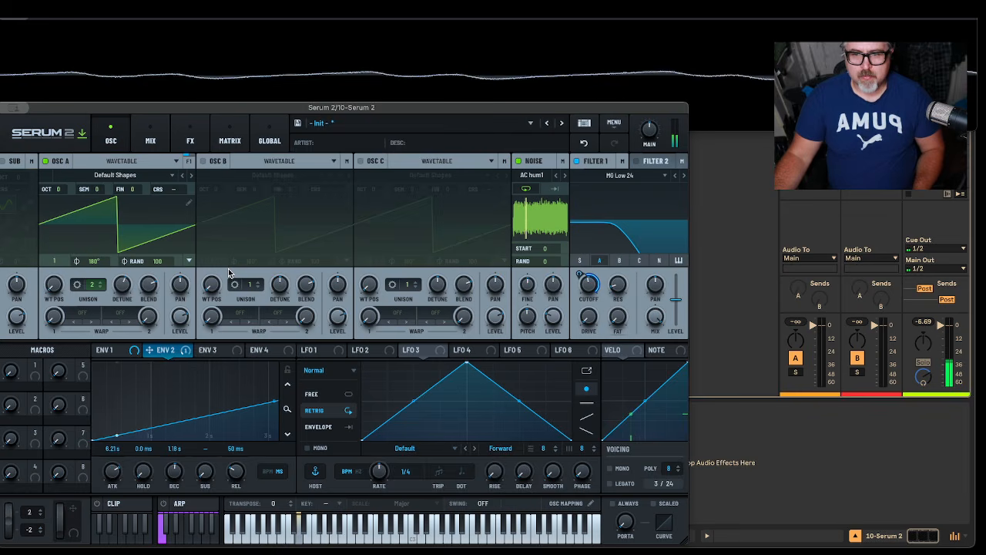
Step: Try adjusting oscillator A's wavetable position
{"action": "mouse_move", "coordinate": [51, 286]}
{"action": "left_click_drag", "start_coordinate": [51, 288], "coordinate": [56, 414]}
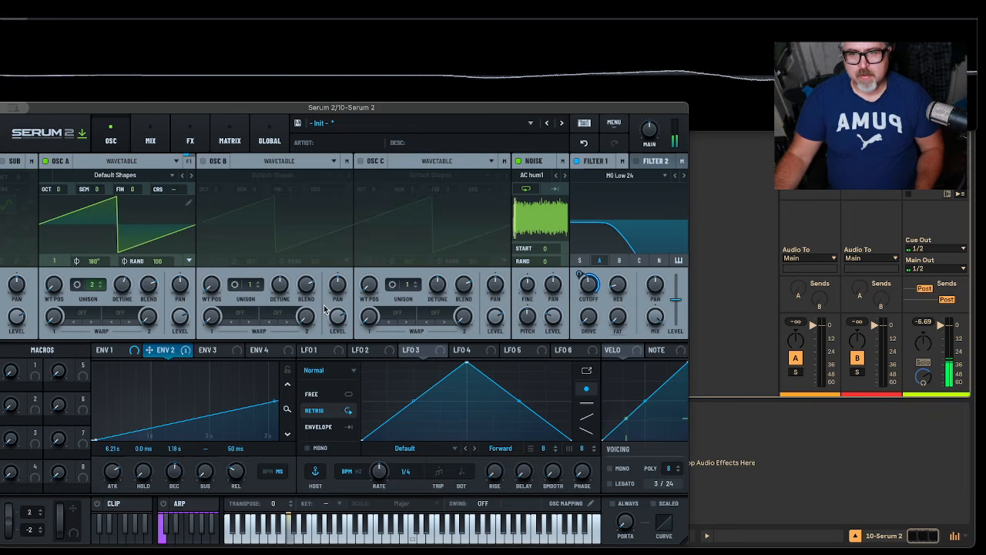
Step: Assign LFO 1 to Filter 1's resonance and set its rate to 0.2 Hz in Hz mode
{"action": "mouse_move", "coordinate": [325, 309]}
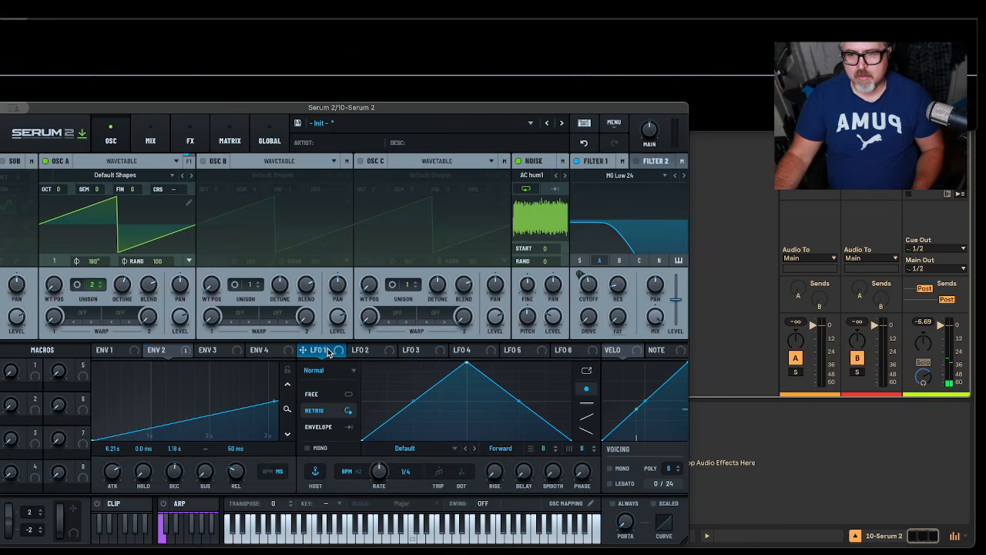
{"action": "left_click_drag", "start_coordinate": [311, 353], "coordinate": [620, 286]}
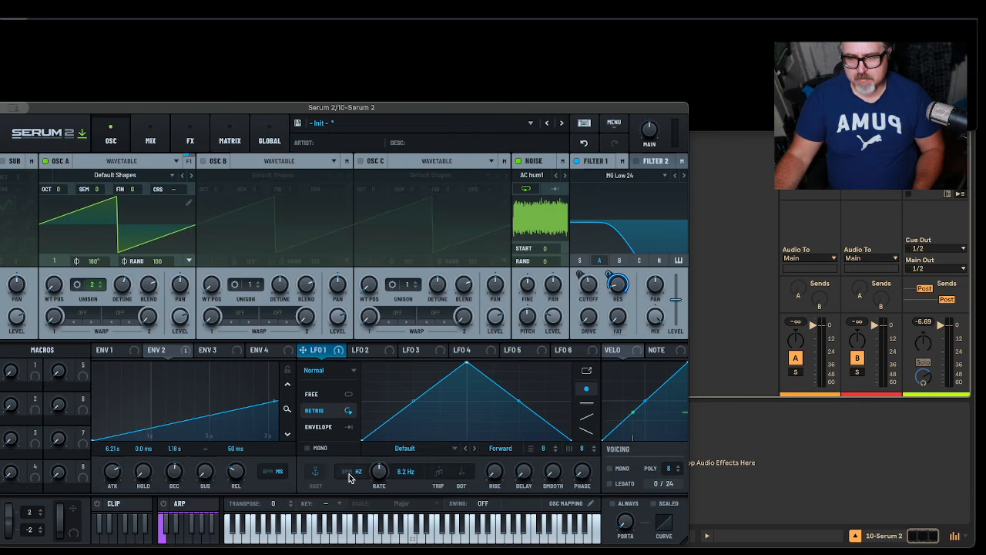
{"action": "left_click_drag", "start_coordinate": [383, 477], "coordinate": [382, 514]}
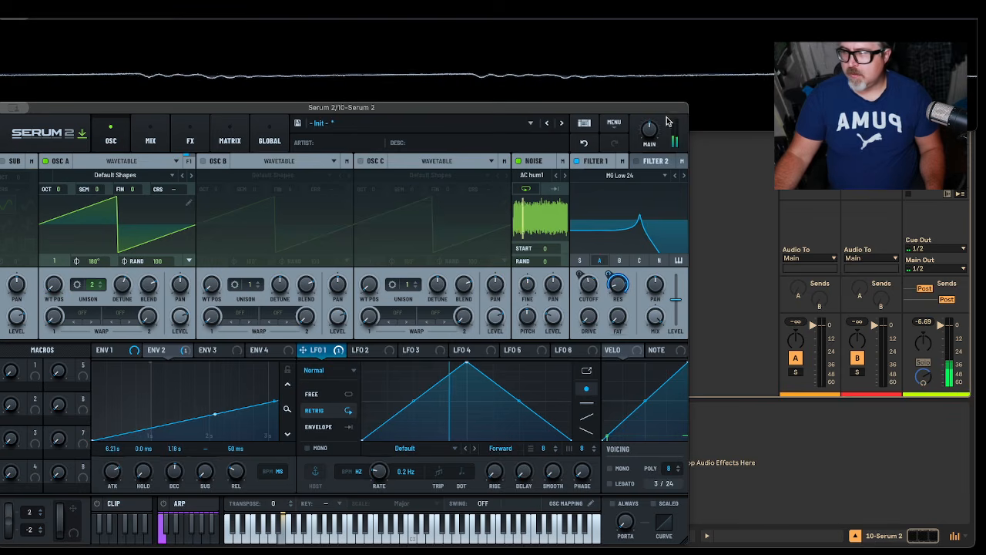
{"action": "left_click_drag", "start_coordinate": [535, 108], "coordinate": [546, 429]}
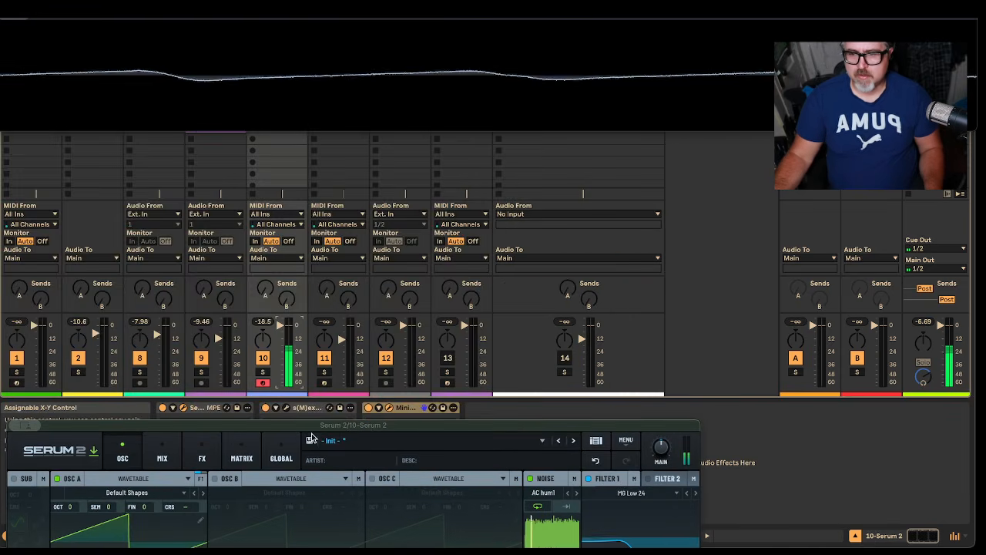
{"action": "left_click_drag", "start_coordinate": [313, 429], "coordinate": [321, 107]}
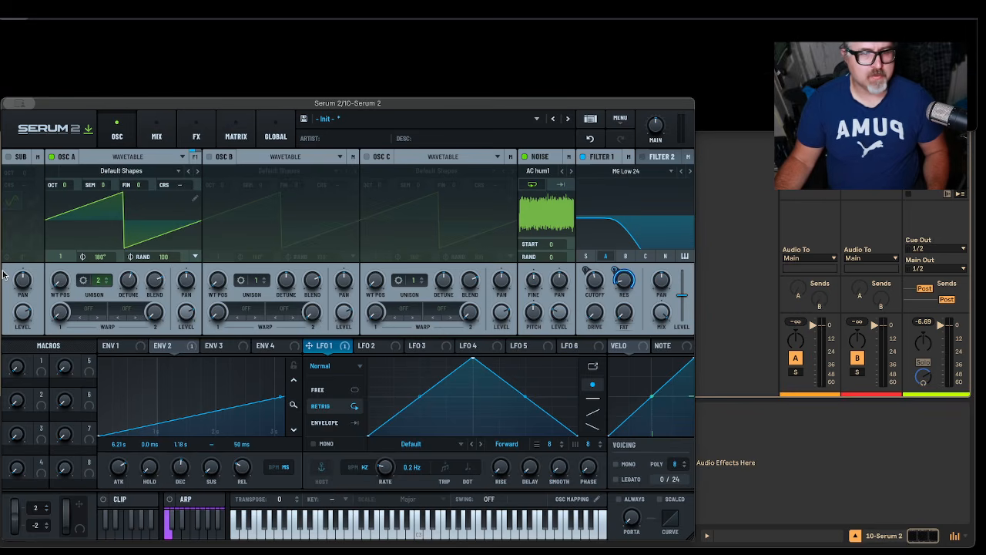
Step: Change the noise oscillator's source to White from the Color category and adjust its level
{"action": "left_click", "coordinate": [555, 170]}
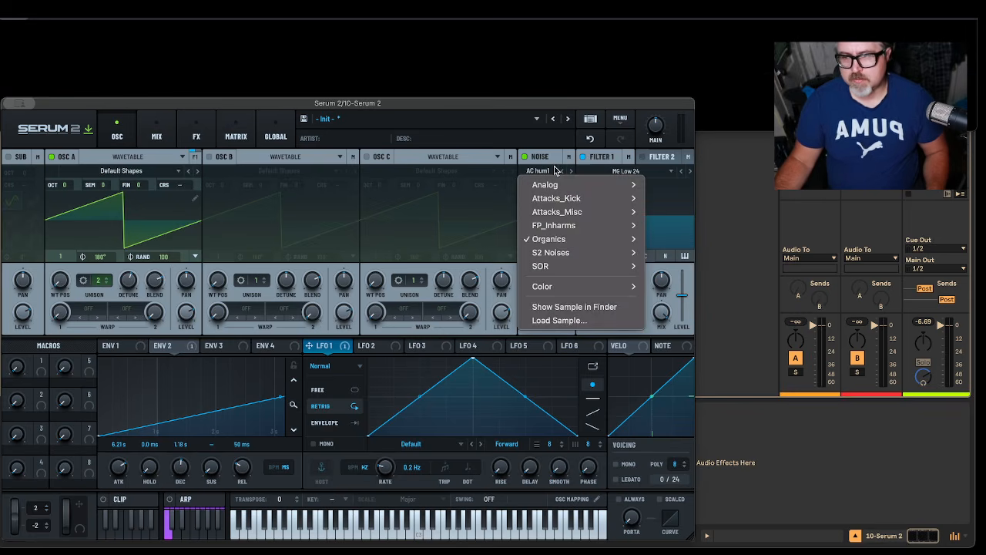
{"action": "mouse_move", "coordinate": [557, 185]}
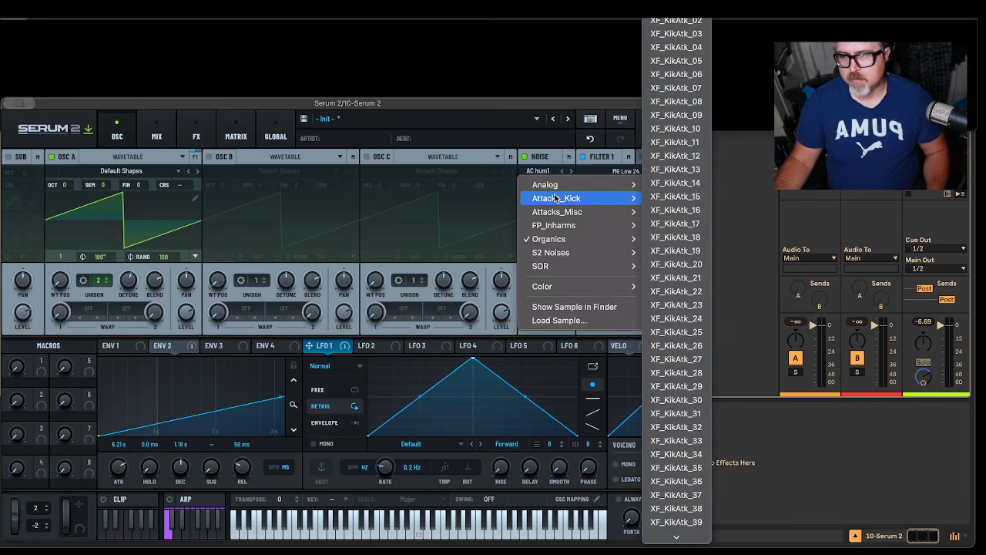
{"action": "mouse_move", "coordinate": [556, 213]}
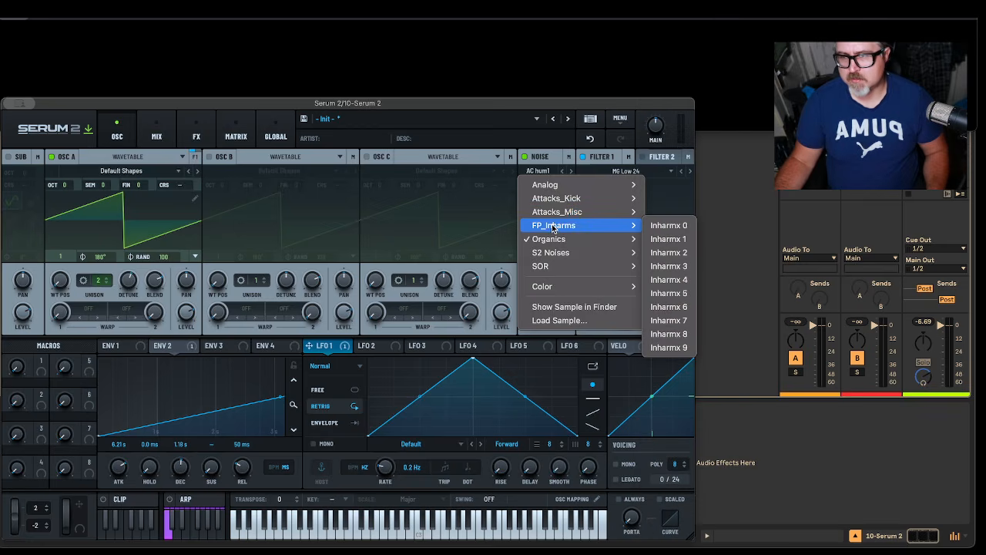
{"action": "mouse_move", "coordinate": [549, 241]}
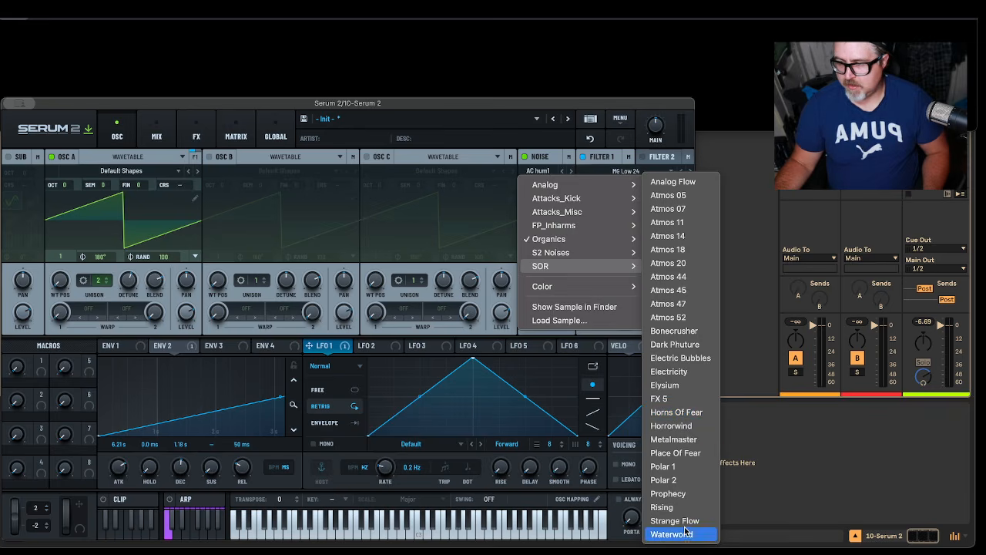
{"action": "mouse_move", "coordinate": [574, 290]}
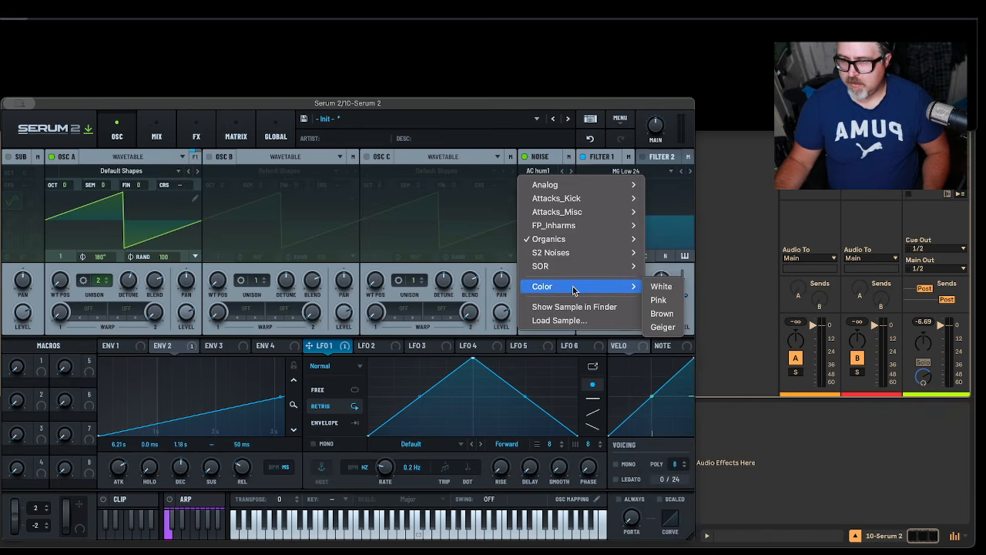
{"action": "left_click", "coordinate": [662, 291]}
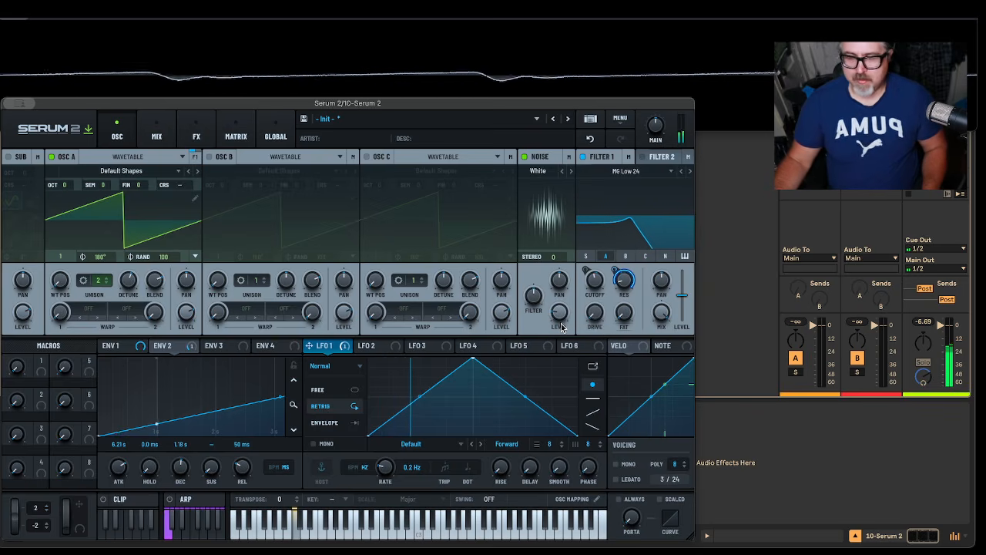
{"action": "mouse_move", "coordinate": [565, 326]}
{"action": "left_click_drag", "start_coordinate": [564, 316], "coordinate": [563, 320]}
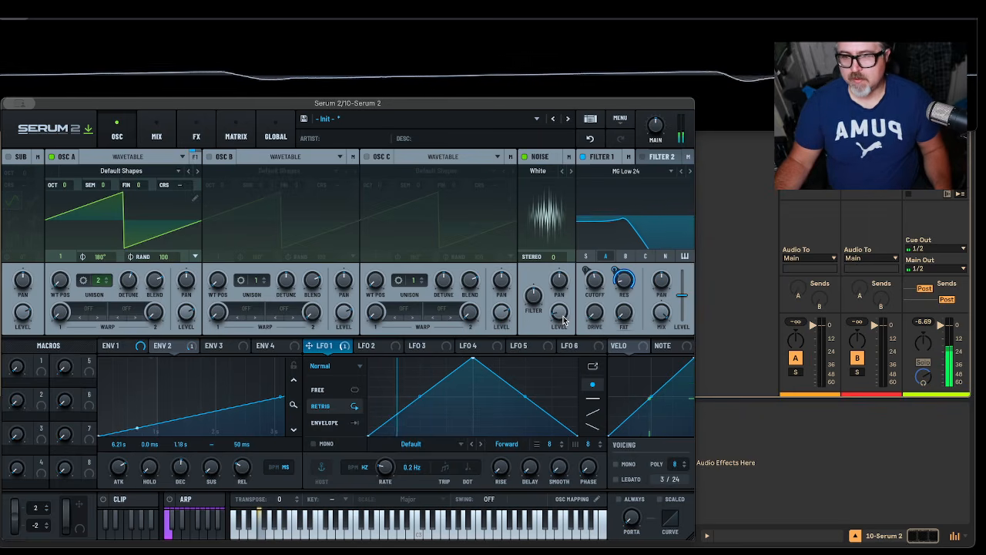
{"action": "mouse_move", "coordinate": [599, 317]}
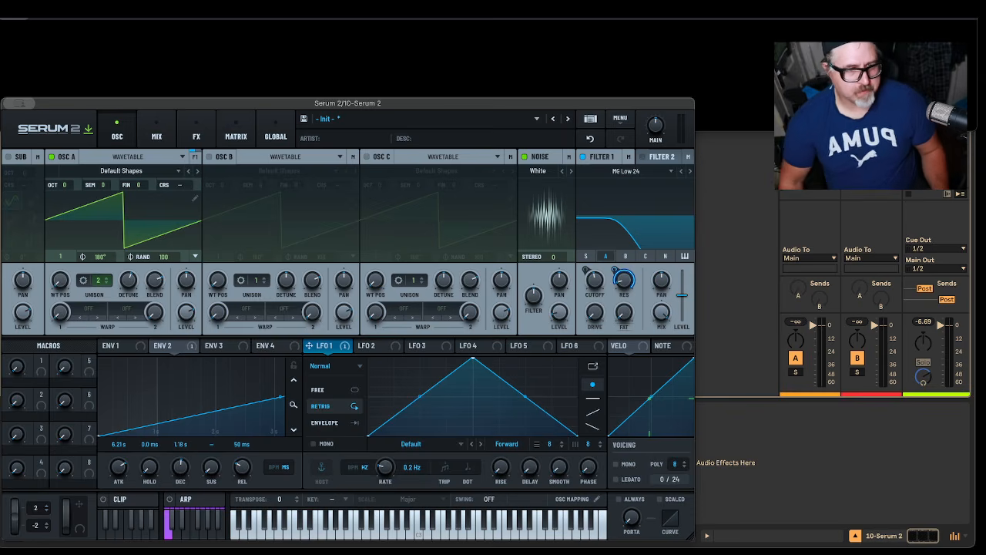
Step: Add a Distortion effect to the main effects chain
{"action": "left_click", "coordinate": [198, 136]}
{"action": "left_click", "coordinate": [84, 210]}
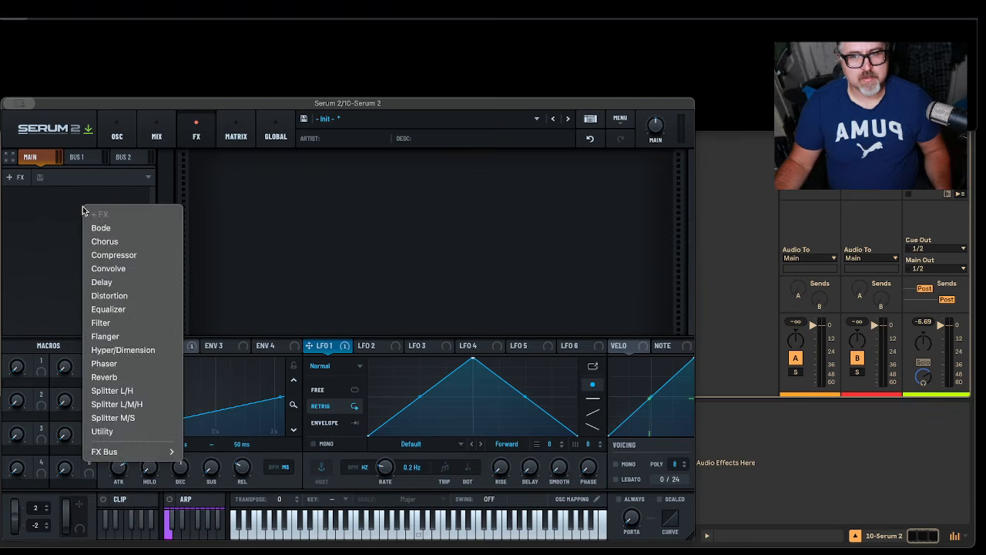
{"action": "left_click", "coordinate": [113, 295]}
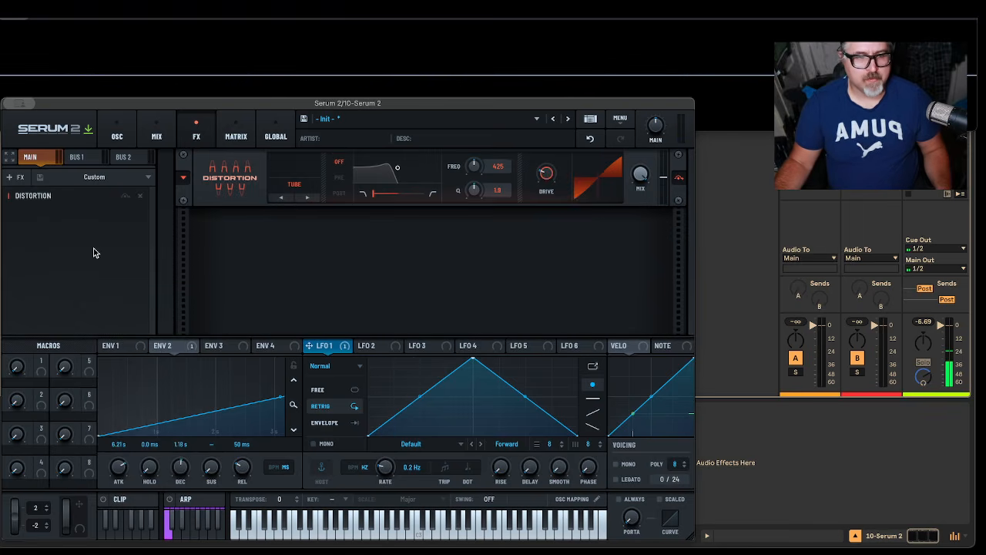
Step: Set the distortion type to SoftClip
{"action": "left_click", "coordinate": [295, 185]}
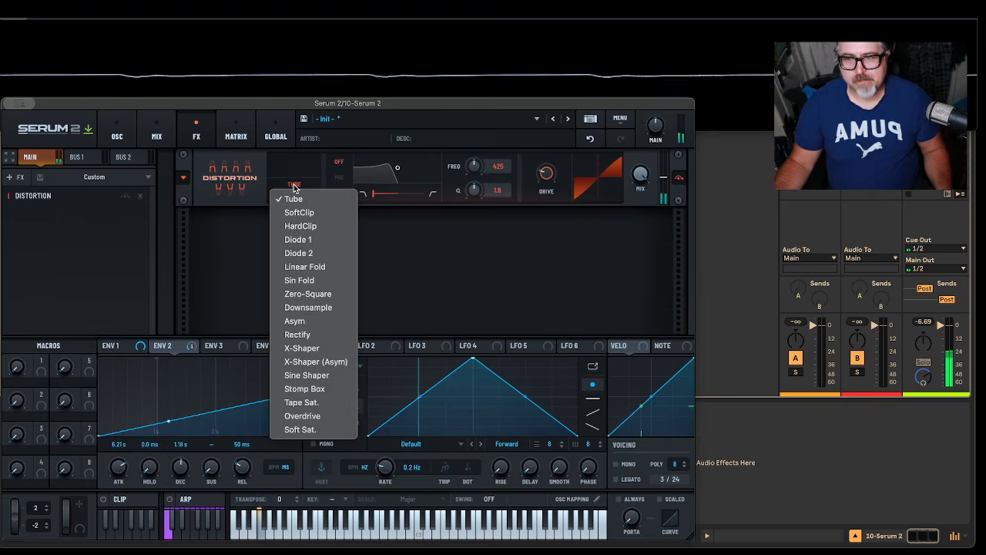
{"action": "left_click", "coordinate": [294, 188]}
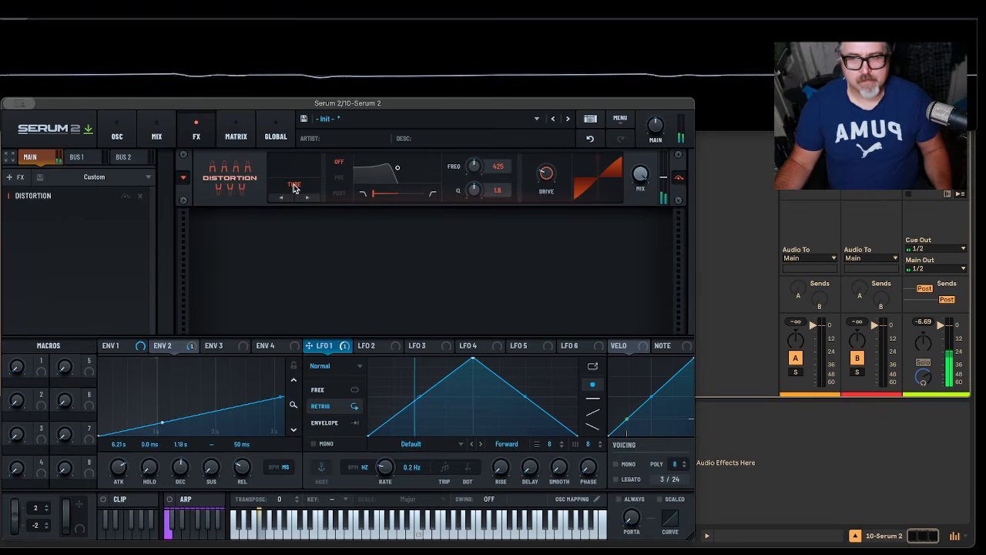
{"action": "left_click", "coordinate": [293, 189]}
{"action": "left_click", "coordinate": [299, 211]}
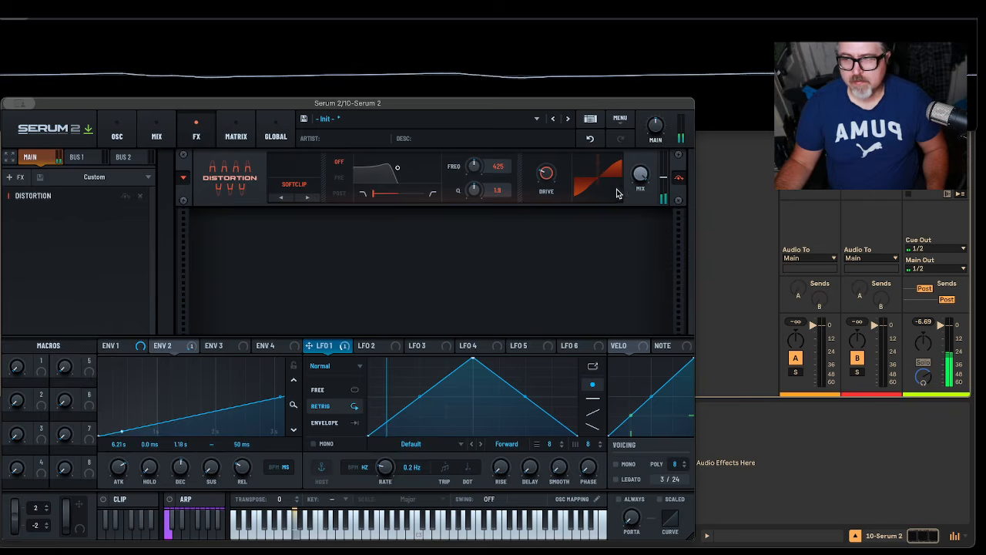
Step: Lower the distortion's mix amount and change its type to Diode 2
{"action": "left_click_drag", "start_coordinate": [641, 244], "coordinate": [638, 208]}
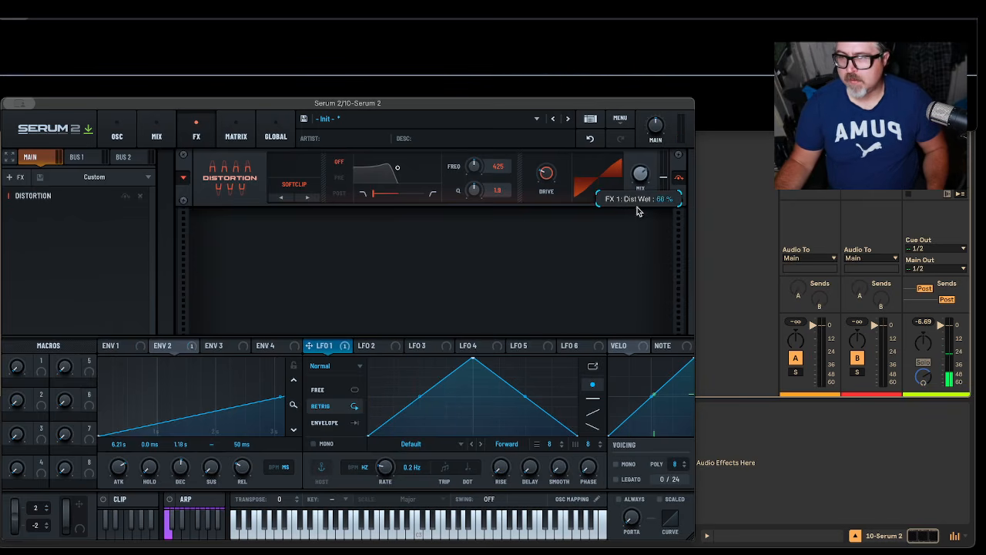
{"action": "left_click", "coordinate": [306, 197]}
{"action": "left_click", "coordinate": [305, 198]}
{"action": "left_click", "coordinate": [305, 198]}
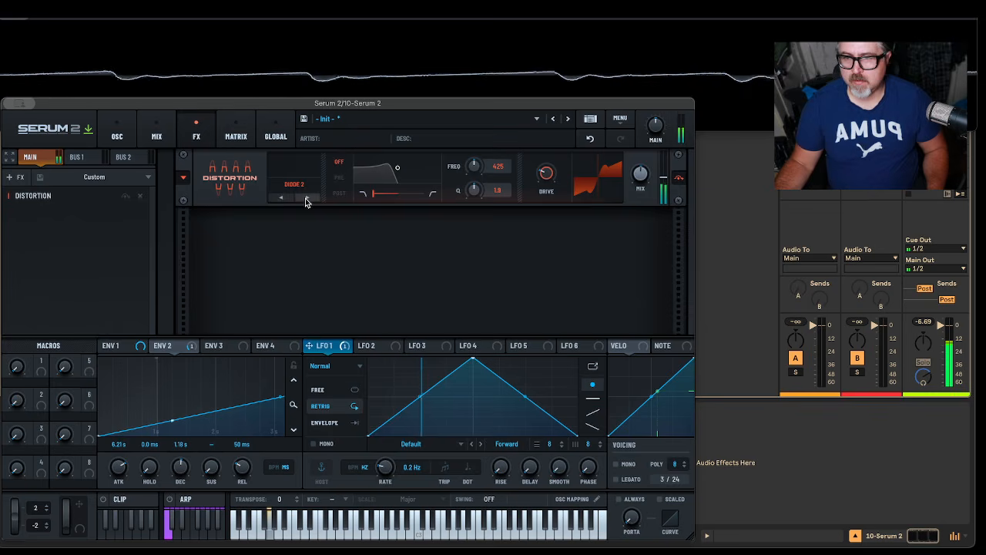
Step: Cycle through the remaining distortion types and settle on Overdrive
{"action": "left_click", "coordinate": [305, 198]}
{"action": "left_click", "coordinate": [305, 198]}
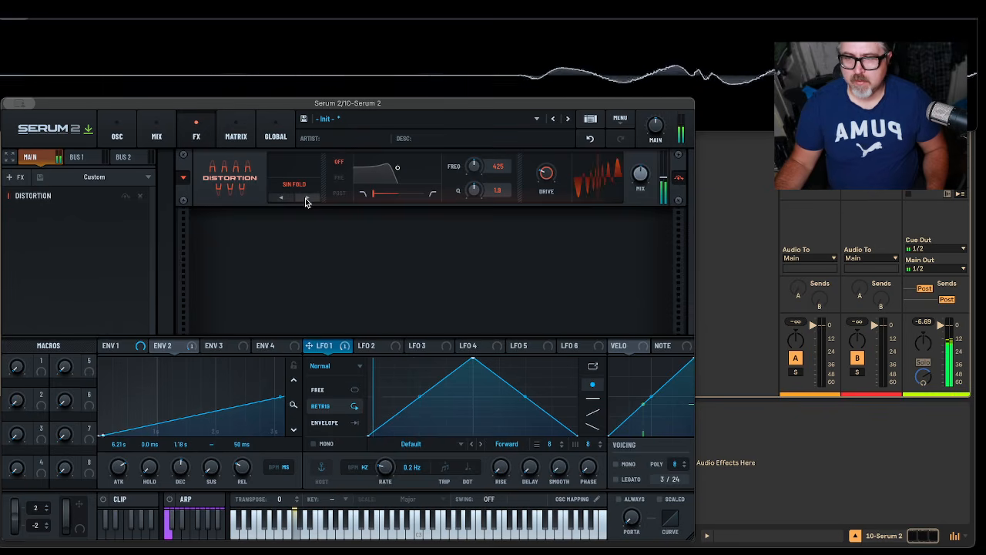
{"action": "left_click", "coordinate": [305, 198]}
{"action": "left_click", "coordinate": [306, 198]}
{"action": "left_click", "coordinate": [305, 198]}
{"action": "left_click", "coordinate": [305, 198]}
{"action": "left_click", "coordinate": [305, 198]}
{"action": "left_click", "coordinate": [305, 198]}
{"action": "left_click", "coordinate": [305, 198]}
{"action": "left_click", "coordinate": [305, 198]}
{"action": "left_click", "coordinate": [306, 198]}
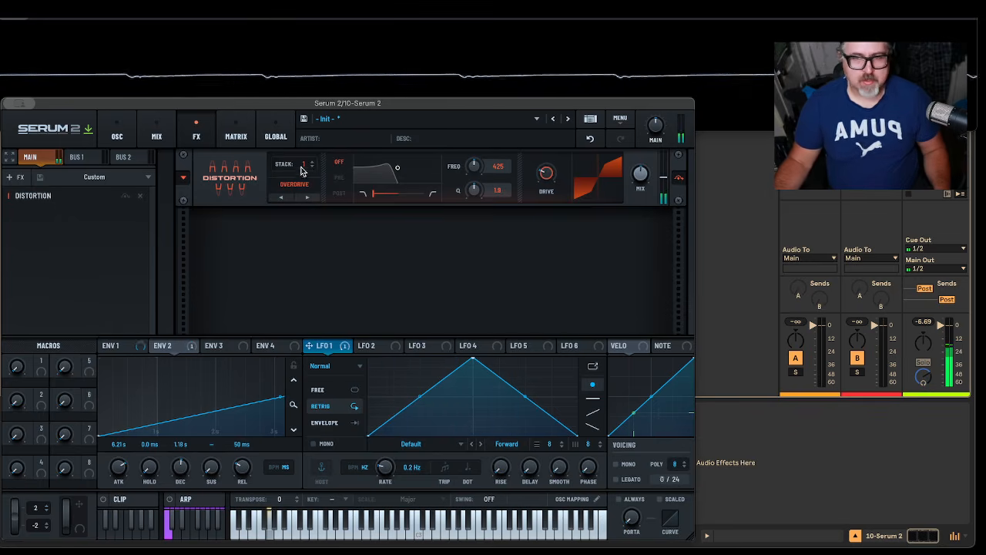
Step: Add a Reverb effect after the distortion, set its type to Hall and reduce its decay
{"action": "right_click", "coordinate": [78, 240]}
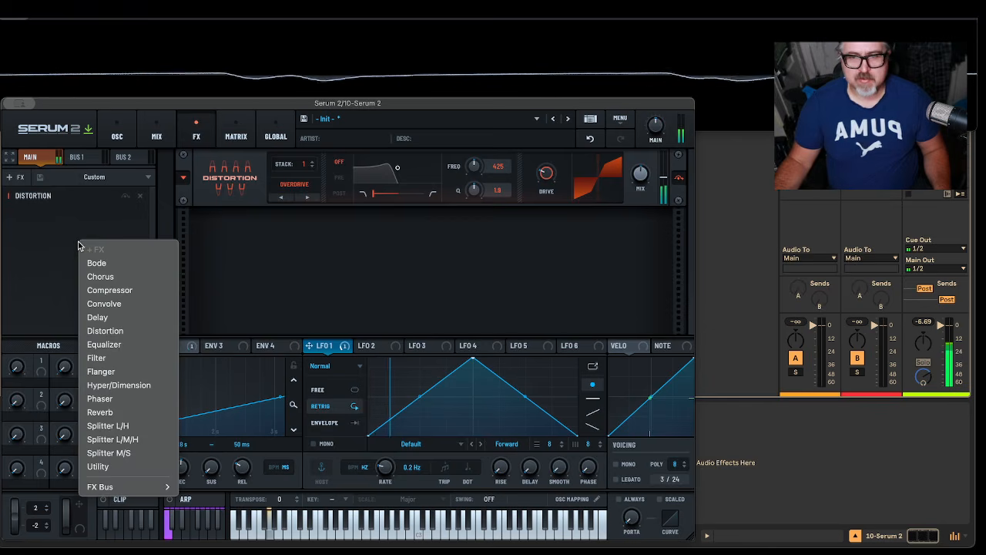
{"action": "left_click", "coordinate": [132, 416]}
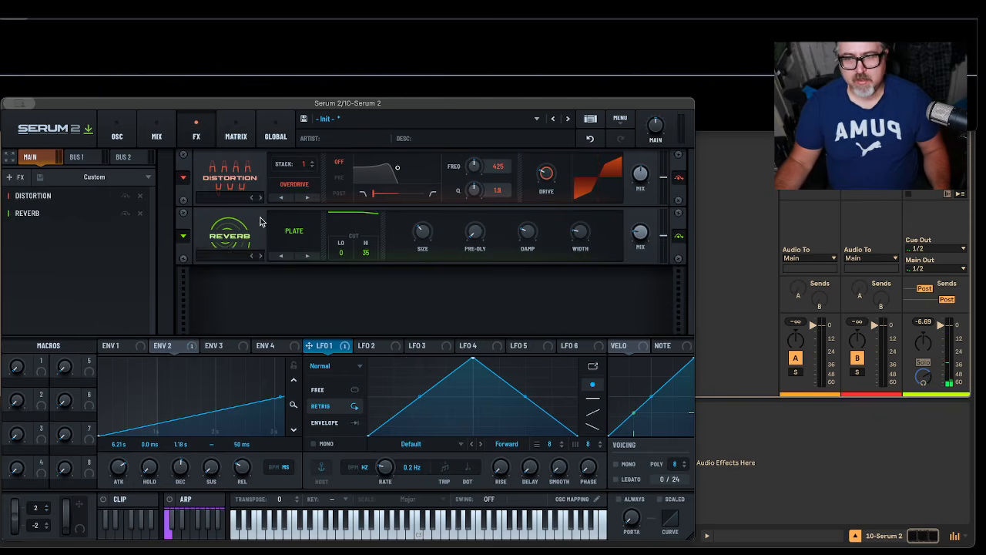
{"action": "left_click", "coordinate": [294, 231]}
{"action": "left_click", "coordinate": [301, 271]}
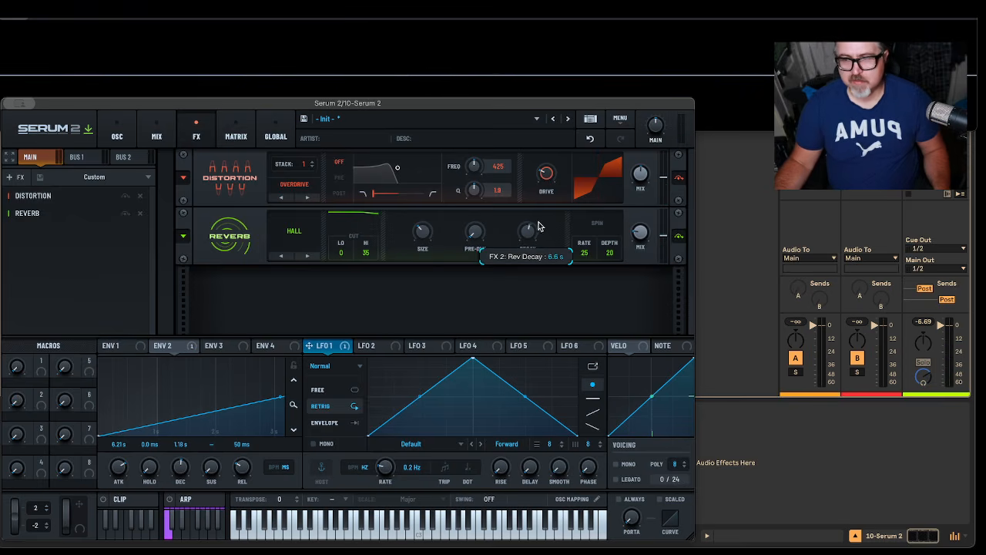
{"action": "left_click_drag", "start_coordinate": [538, 236], "coordinate": [538, 244]}
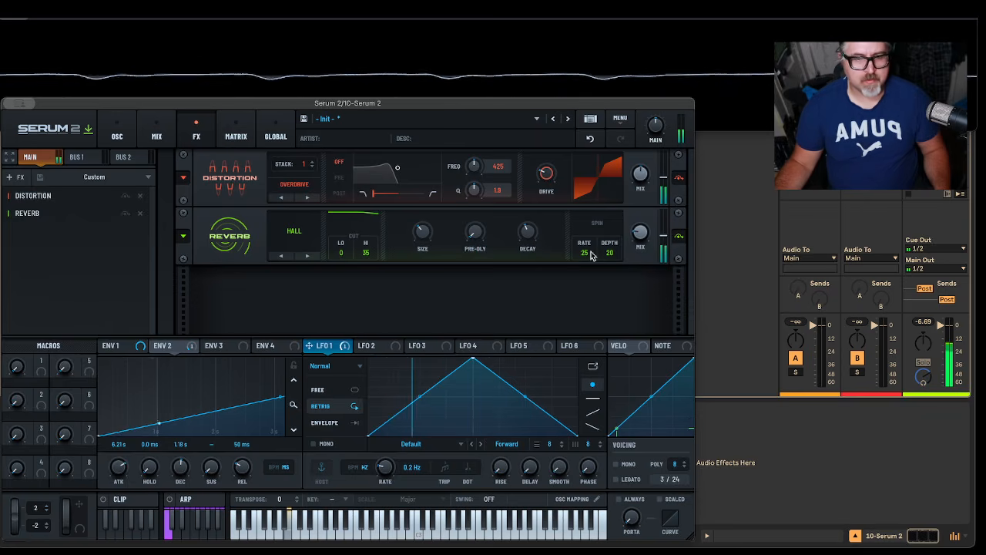
Step: Add a Delay effect after the reverb, set it to Ping-Pong and adjust its mix amount
{"action": "right_click", "coordinate": [50, 249]}
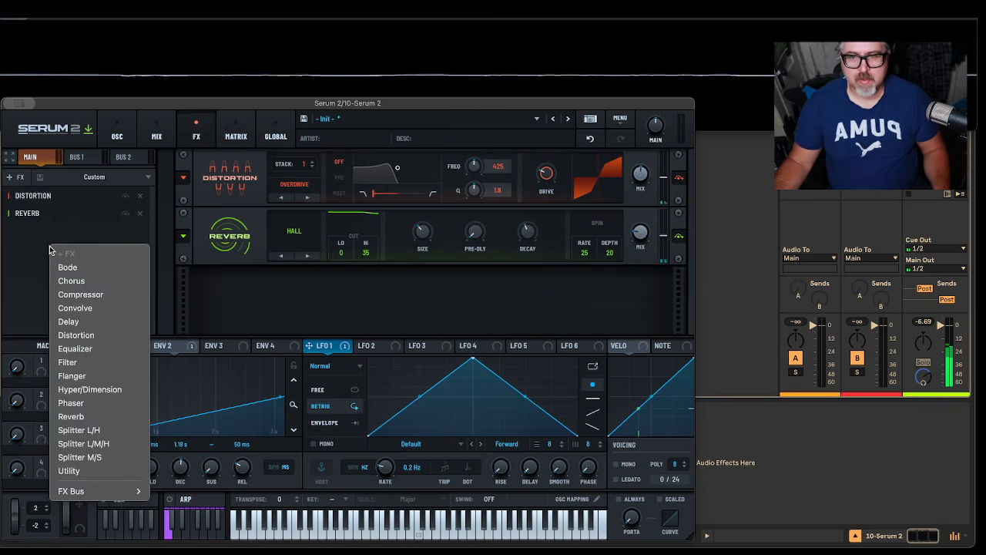
{"action": "left_click", "coordinate": [97, 321]}
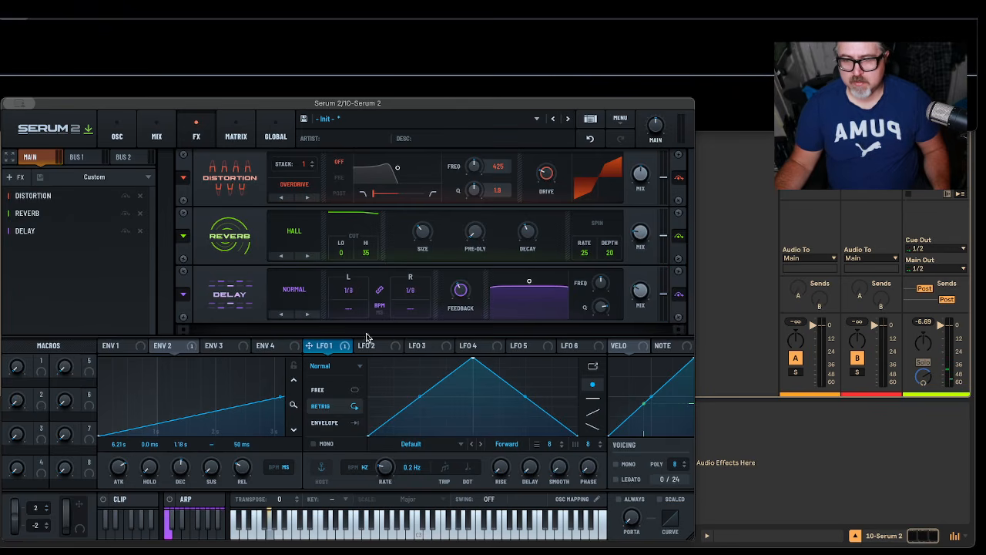
{"action": "left_click", "coordinate": [299, 295]}
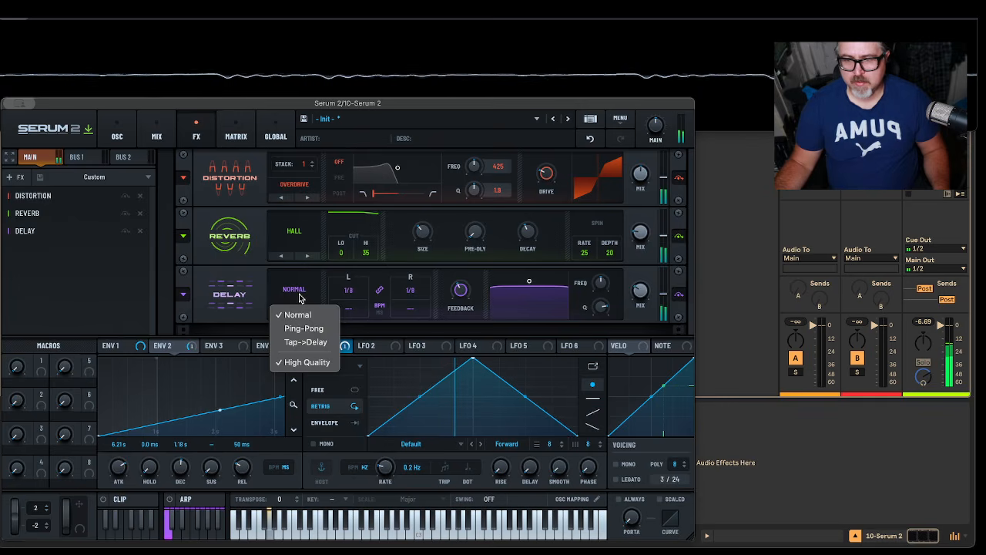
{"action": "left_click", "coordinate": [300, 332]}
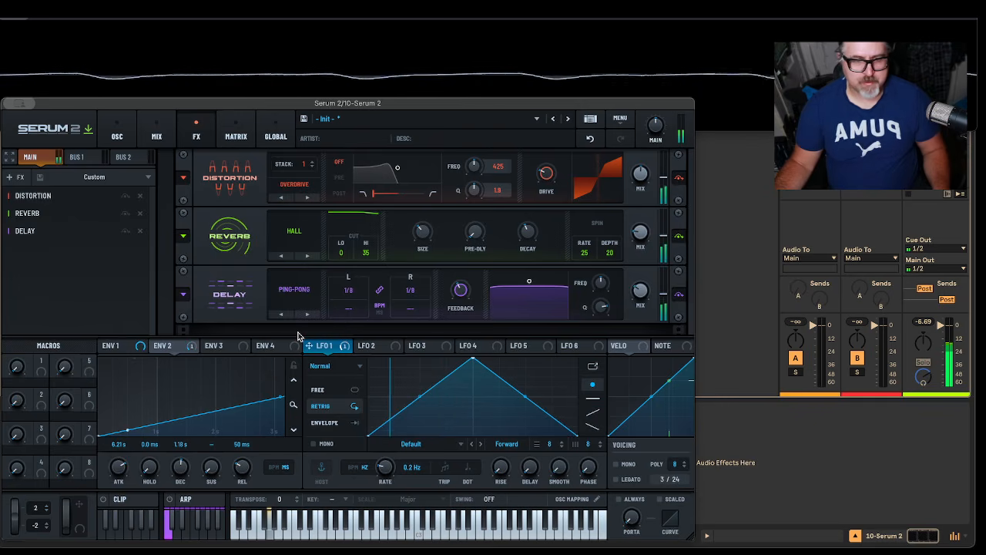
{"action": "left_click_drag", "start_coordinate": [650, 290], "coordinate": [652, 295]}
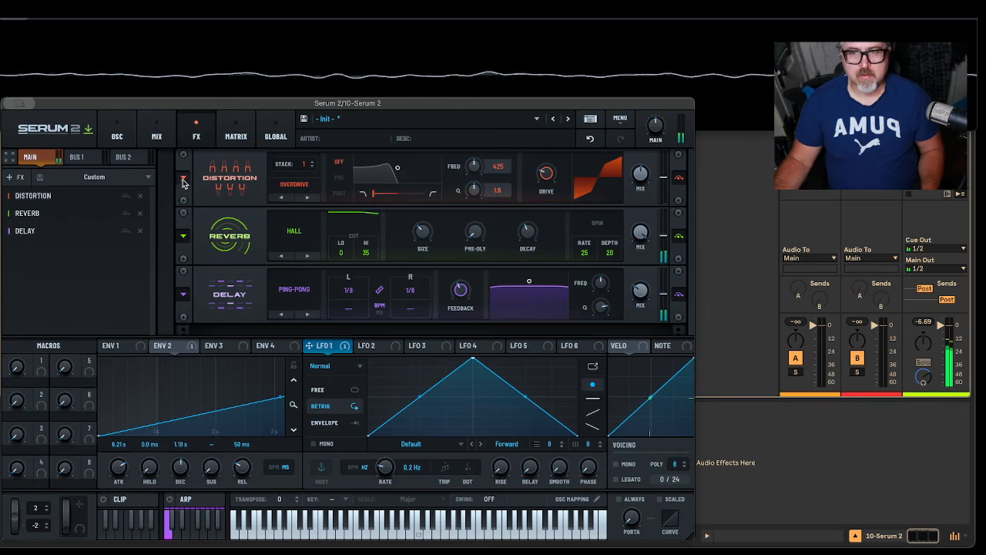
Step: Adjust the modulation depth on Filter 1's resonance and reshape LFO 1 from a triangle into a rising ramp
{"action": "left_click", "coordinate": [117, 135]}
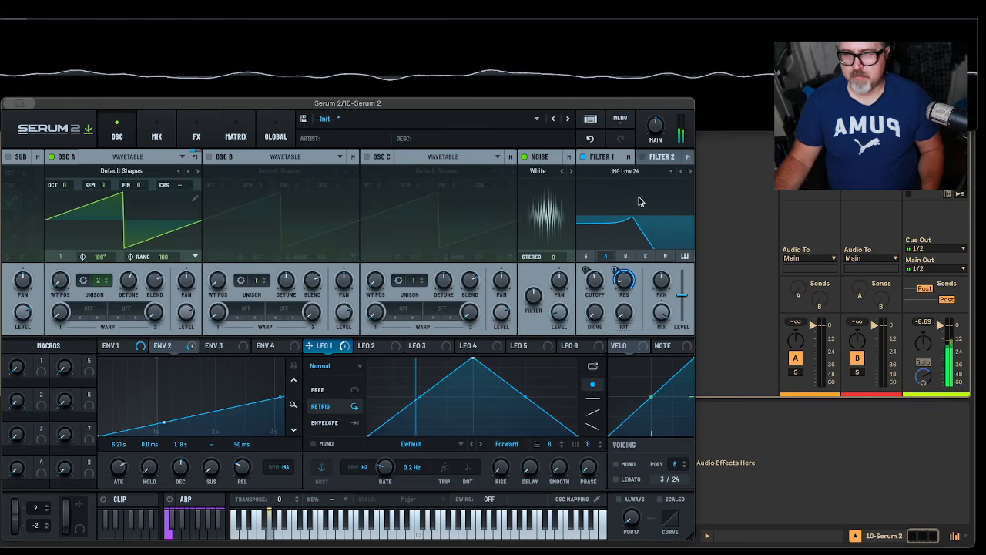
{"action": "left_click_drag", "start_coordinate": [612, 266], "coordinate": [618, 282]}
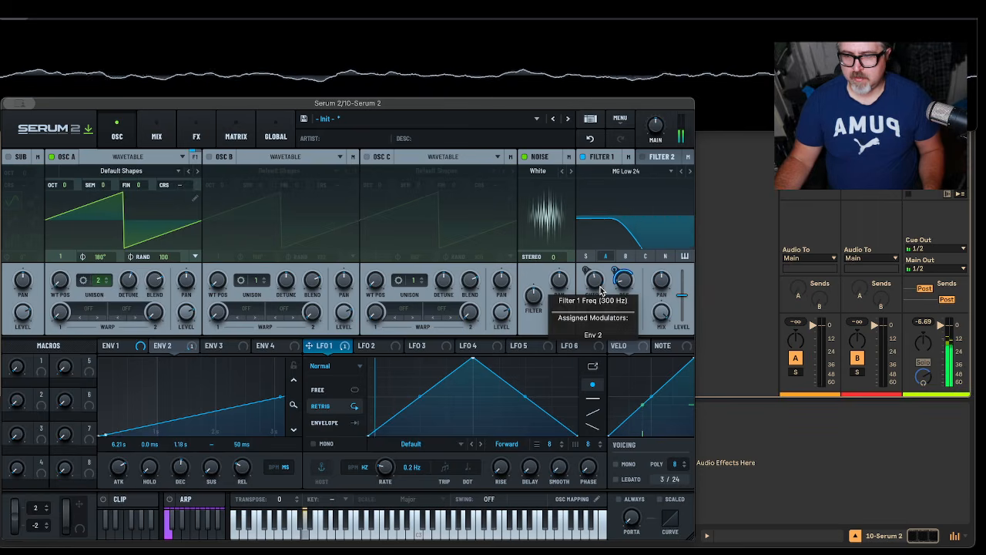
{"action": "left_click_drag", "start_coordinate": [475, 358], "coordinate": [578, 358]}
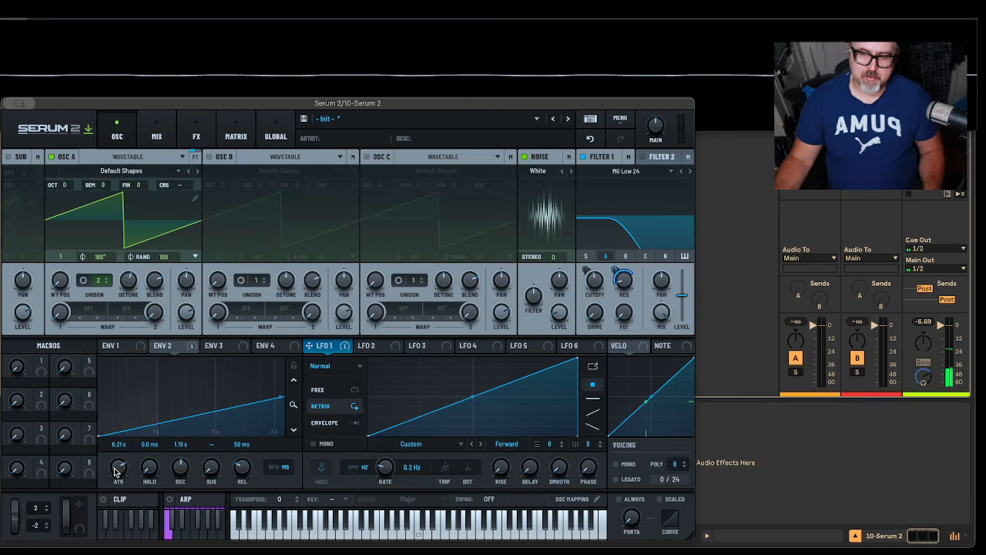
Step: Set Envelope 2's attack to 11.1 s and lower oscillator A's unison detune
{"action": "left_click_drag", "start_coordinate": [114, 471], "coordinate": [120, 467]}
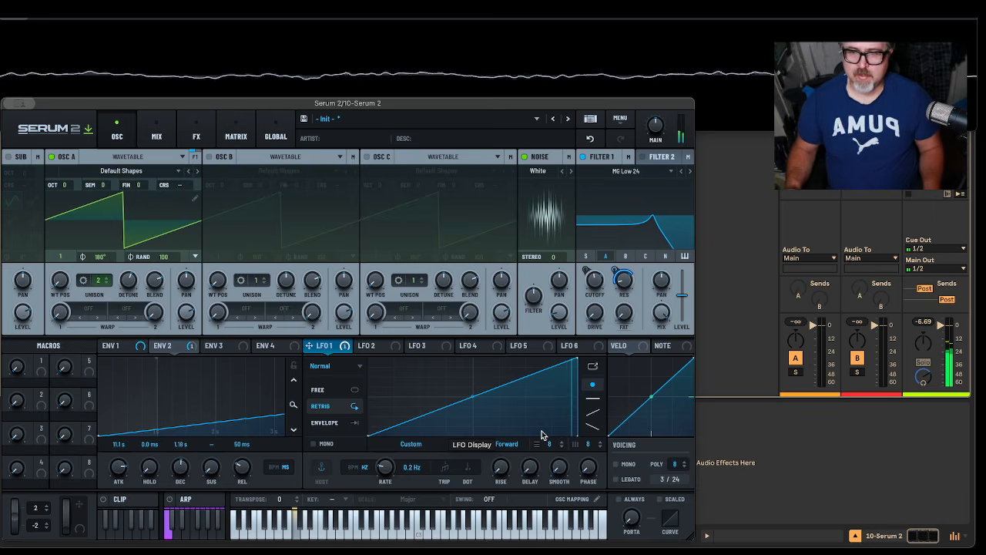
{"action": "left_click_drag", "start_coordinate": [125, 282], "coordinate": [132, 323]}
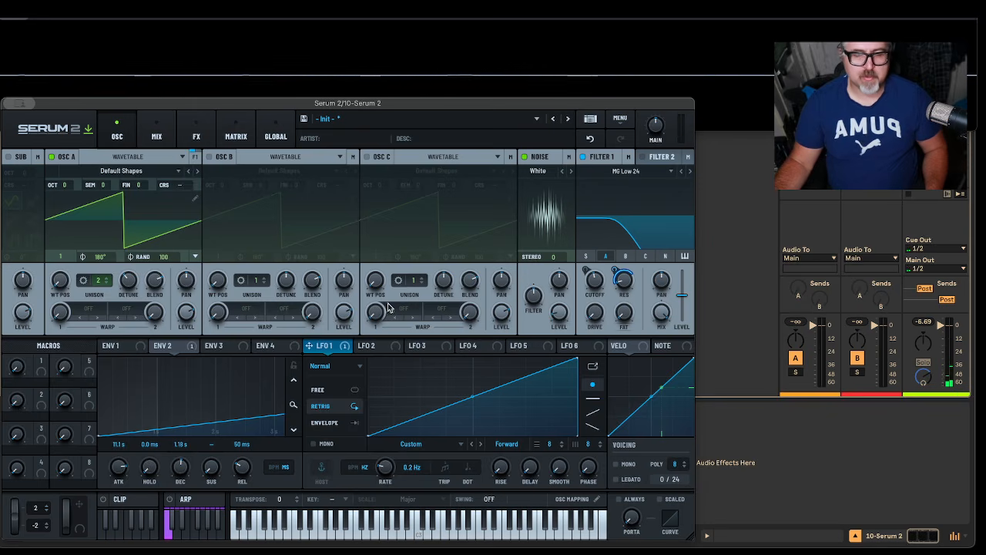
Step: Enable Filter 2, set its type to High 24 and raise its cutoff
{"action": "left_click", "coordinate": [652, 158]}
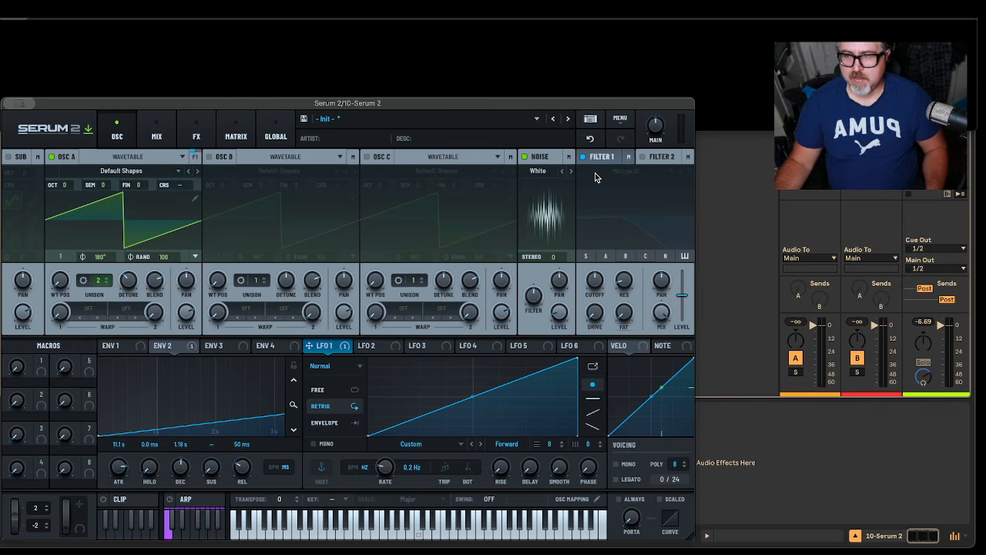
{"action": "left_click", "coordinate": [643, 157]}
{"action": "left_click", "coordinate": [636, 171]}
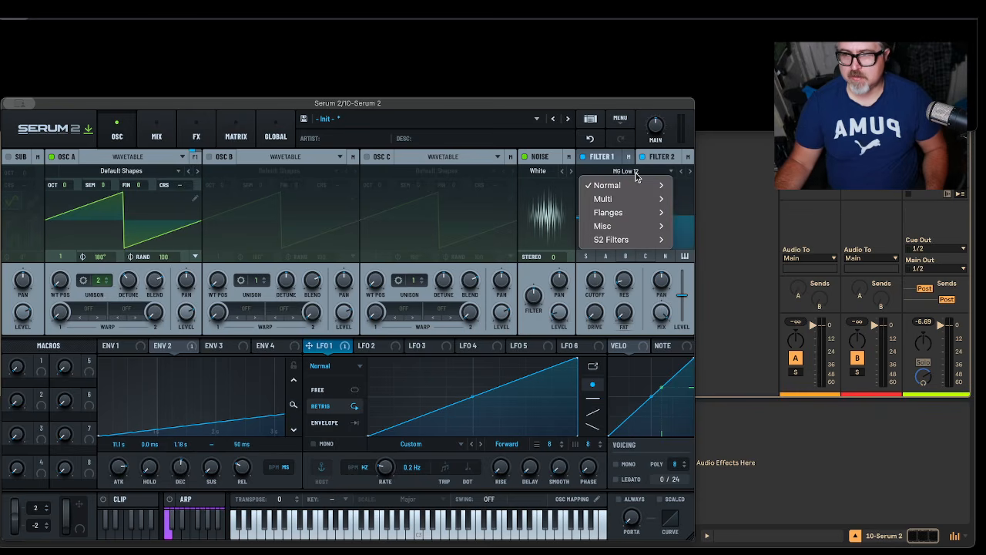
{"action": "mouse_move", "coordinate": [638, 193]}
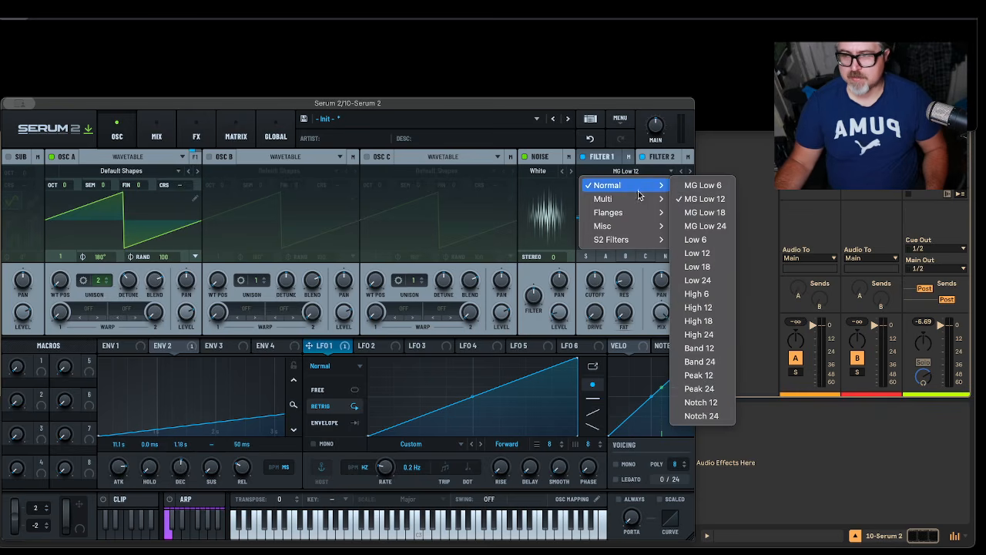
{"action": "left_click", "coordinate": [707, 330]}
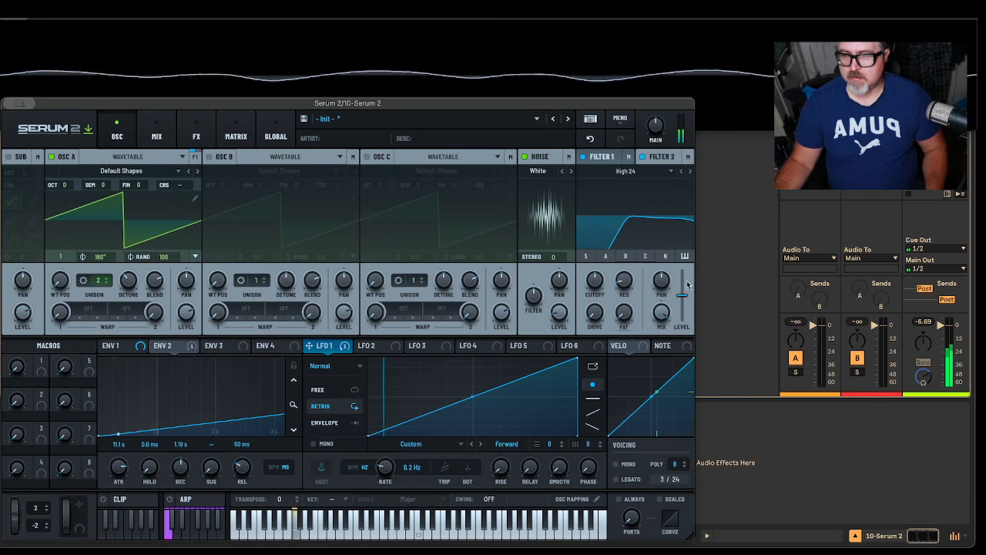
{"action": "left_click_drag", "start_coordinate": [623, 251], "coordinate": [632, 226]}
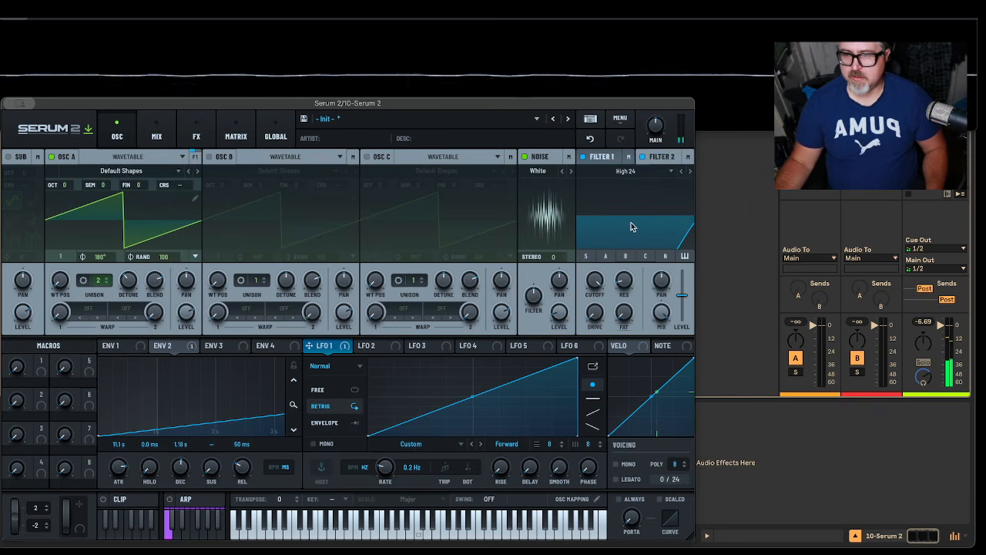
Step: Assign Envelope 2 to Filter 2's cutoff and adjust the modulated cutoff
{"action": "left_click", "coordinate": [156, 347]}
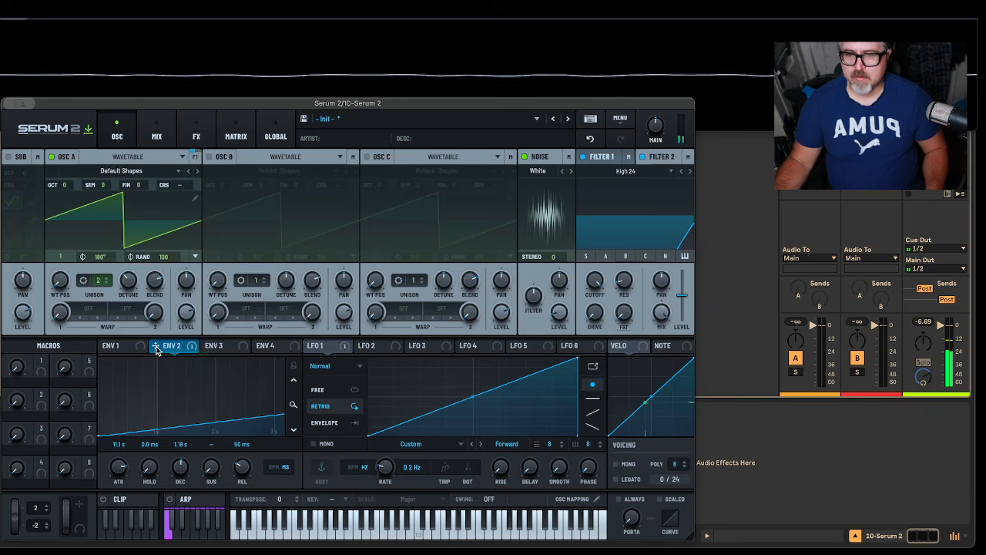
{"action": "left_click_drag", "start_coordinate": [156, 350], "coordinate": [586, 312]}
{"action": "left_click_drag", "start_coordinate": [593, 279], "coordinate": [579, 314]}
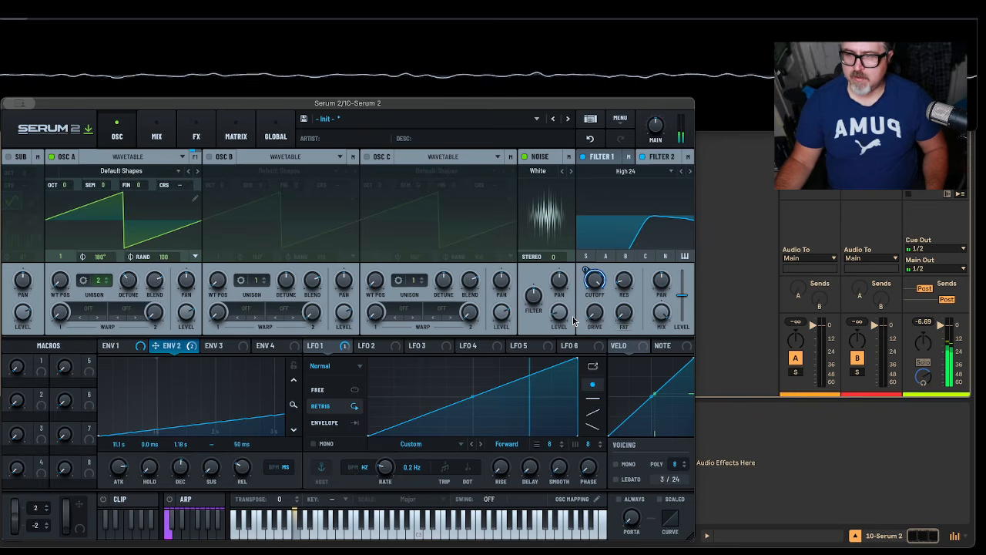
{"action": "left_click", "coordinate": [607, 159]}
{"action": "left_click", "coordinate": [617, 161]}
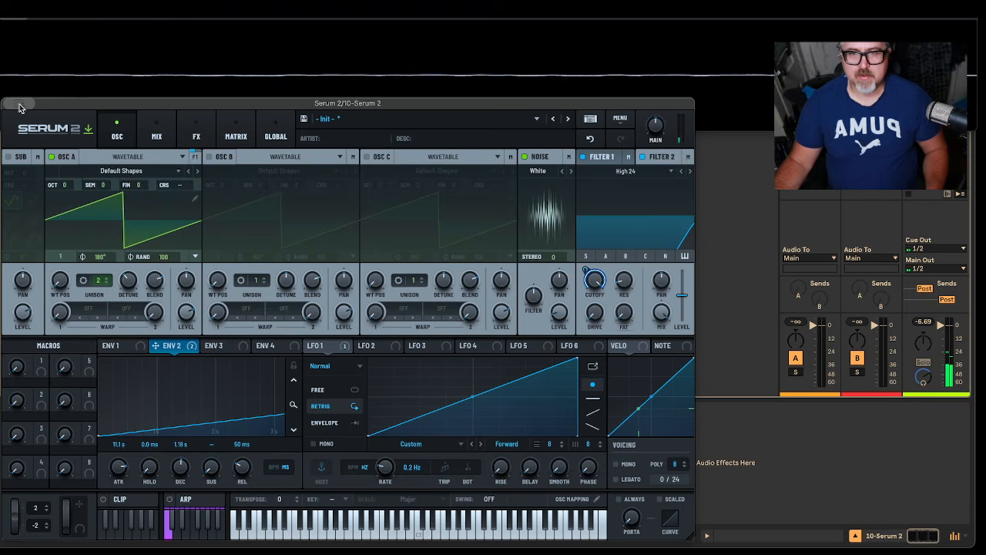
Step: Close the open plug-in windows and delete the s(M)ex oscilloscope device from the Serum 2 track
{"action": "key", "text": "super+w"}
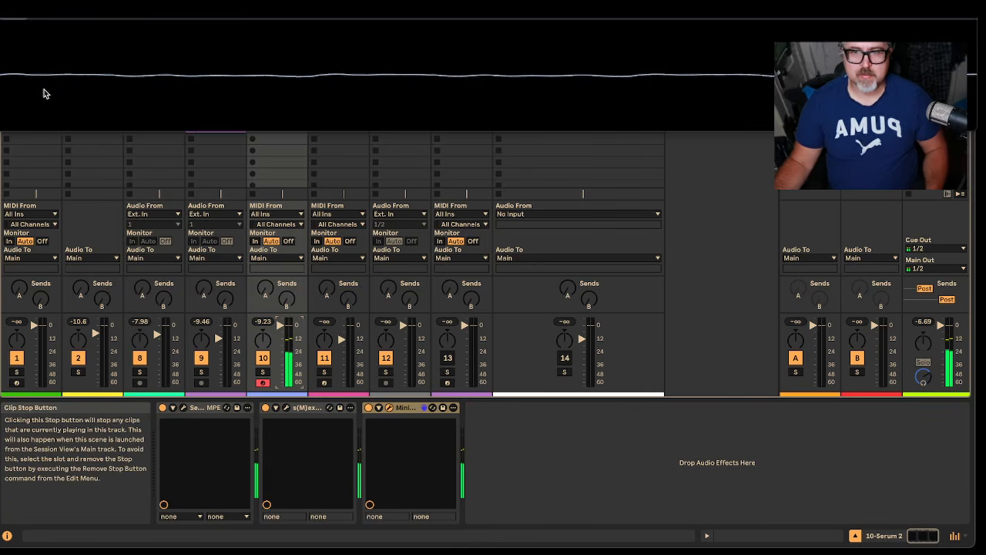
{"action": "key", "text": "super+w"}
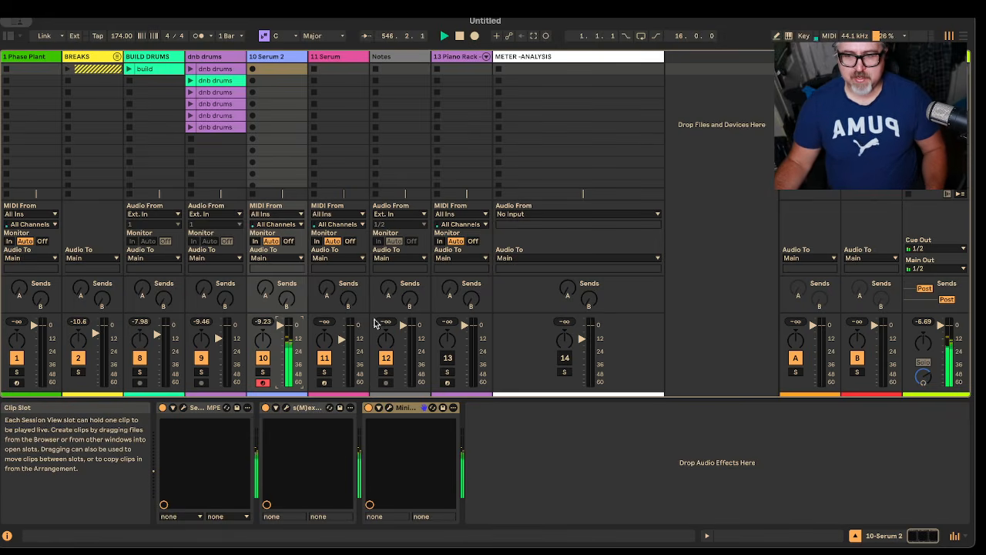
{"action": "left_click", "coordinate": [312, 408]}
{"action": "key", "text": "Delete"}
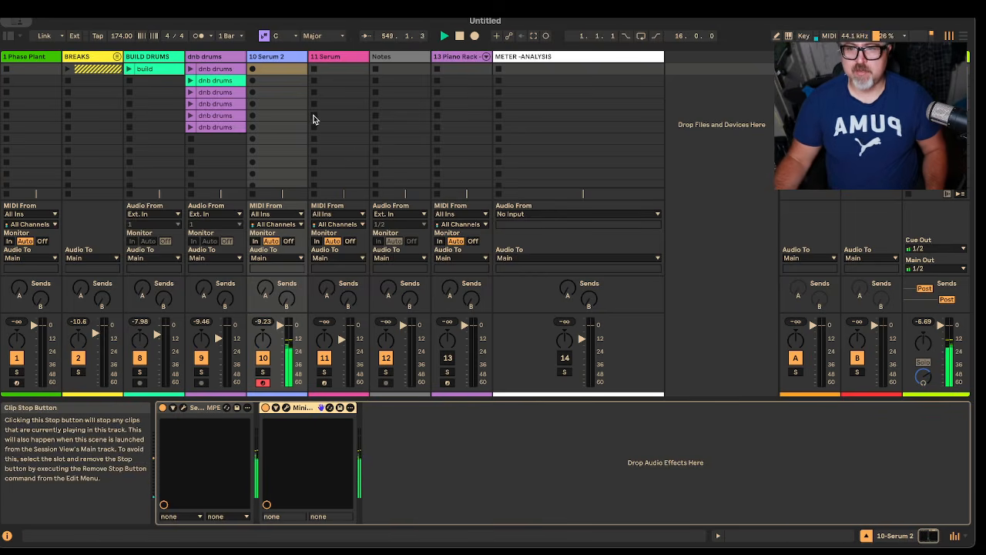
Step: Create a MIDI clip in the Serum 2 track's first slot and draw an F0 note filling its single bar
{"action": "double_click", "coordinate": [276, 71]}
{"action": "key", "text": "ctrl+alt+e"}
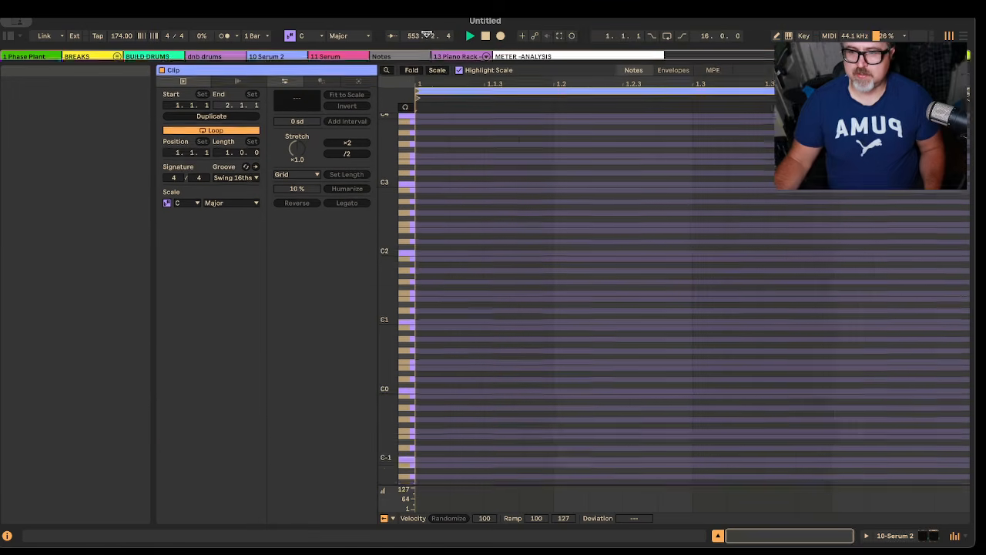
{"action": "double_click", "coordinate": [422, 324]}
{"action": "left_click_drag", "start_coordinate": [450, 324], "coordinate": [716, 324]}
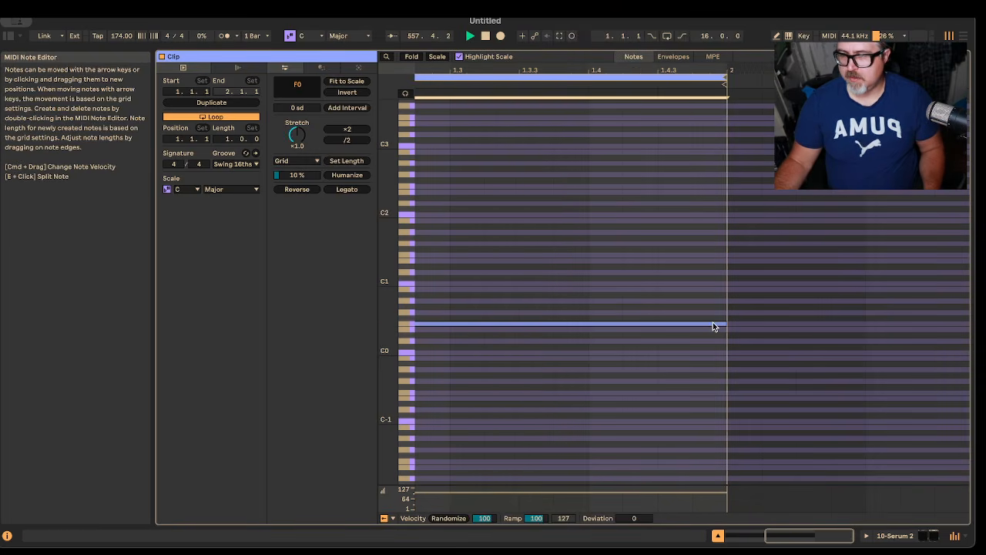
Step: Set the clip's loop length to 8 bars, extending the F0 note to 8 bars and the clip end to 11.1.3
{"action": "left_click_drag", "start_coordinate": [222, 139], "coordinate": [222, 108]}
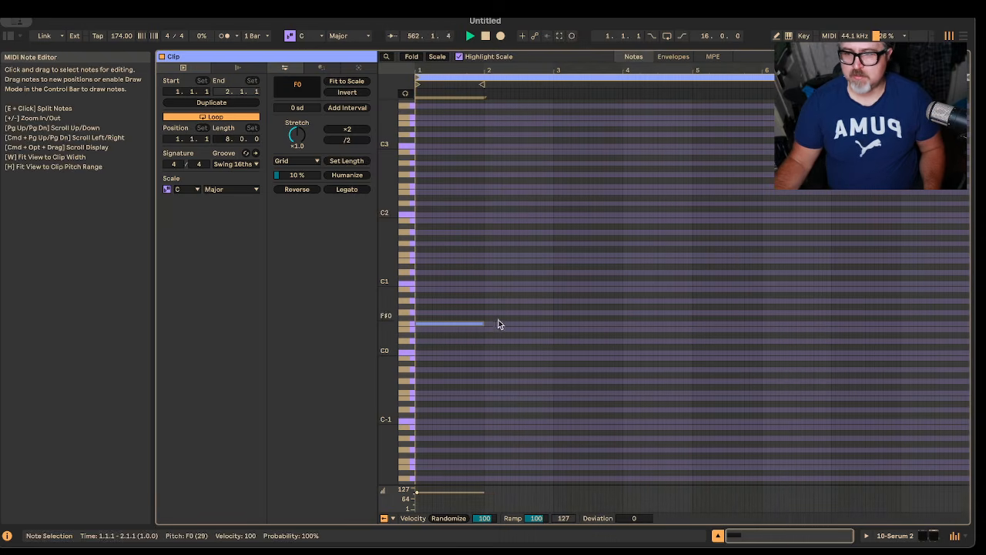
{"action": "left_click_drag", "start_coordinate": [483, 320], "coordinate": [967, 376]}
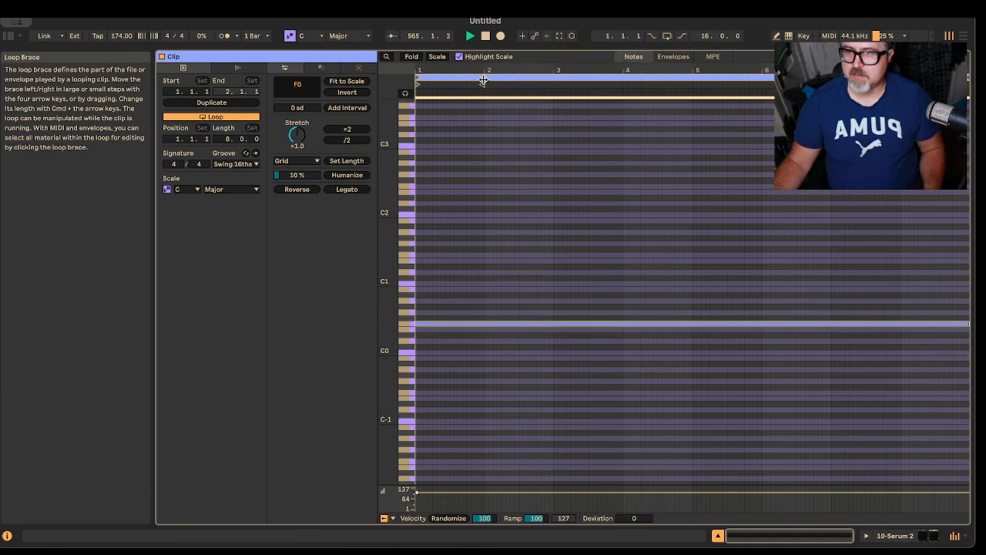
{"action": "left_click_drag", "start_coordinate": [480, 82], "coordinate": [965, 82]}
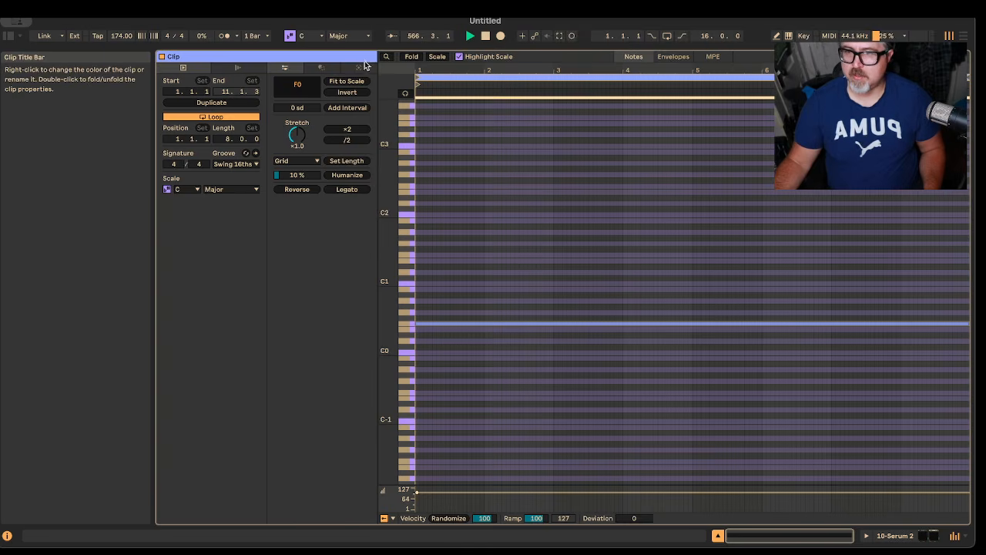
Step: Fold the note editor to the used pitch and turn on note preview
{"action": "left_click", "coordinate": [412, 57]}
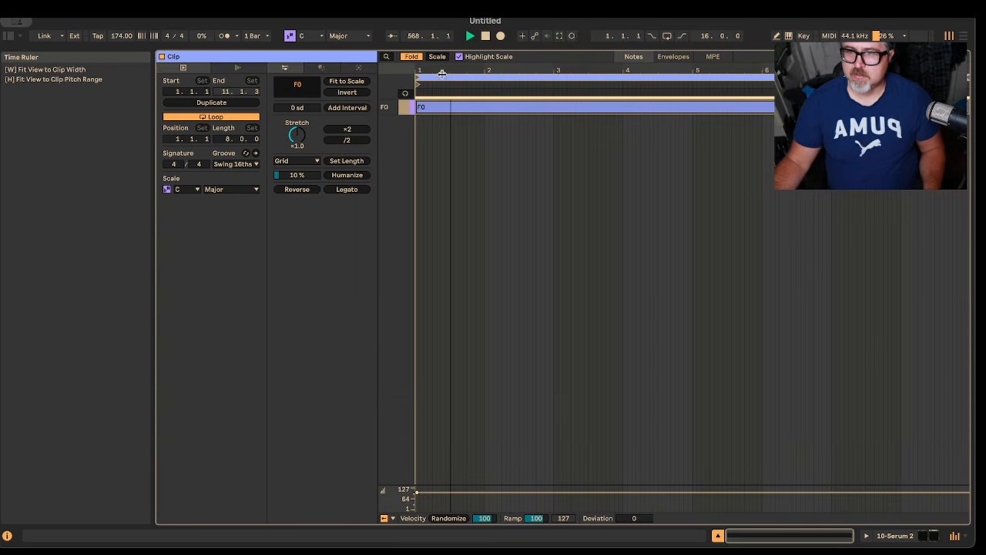
{"action": "left_click", "coordinate": [405, 94]}
{"action": "left_click", "coordinate": [408, 112]}
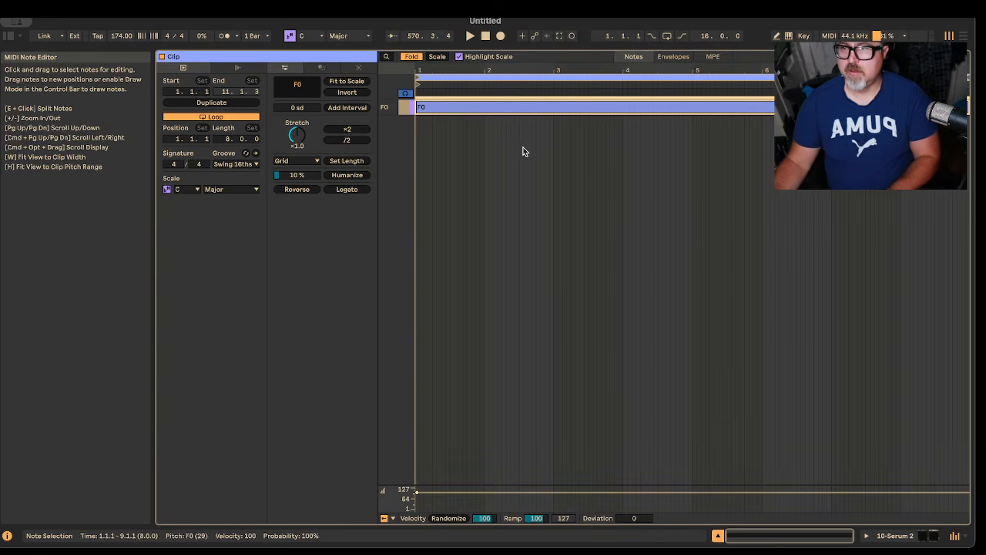
Step: Shrink the clip editor to reveal the session mixer and launch the new clip on the Serum 2 track
{"action": "left_click_drag", "start_coordinate": [501, 50], "coordinate": [492, 272]}
{"action": "left_click", "coordinate": [253, 68]}
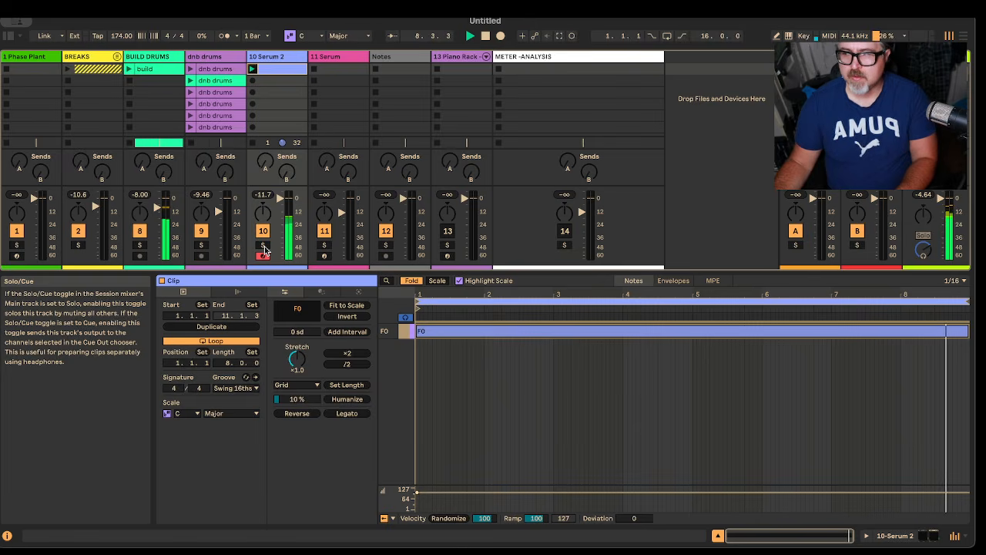
Step: Solo the Serum 2 track and insert a new audio track directly after it
{"action": "left_click", "coordinate": [263, 246]}
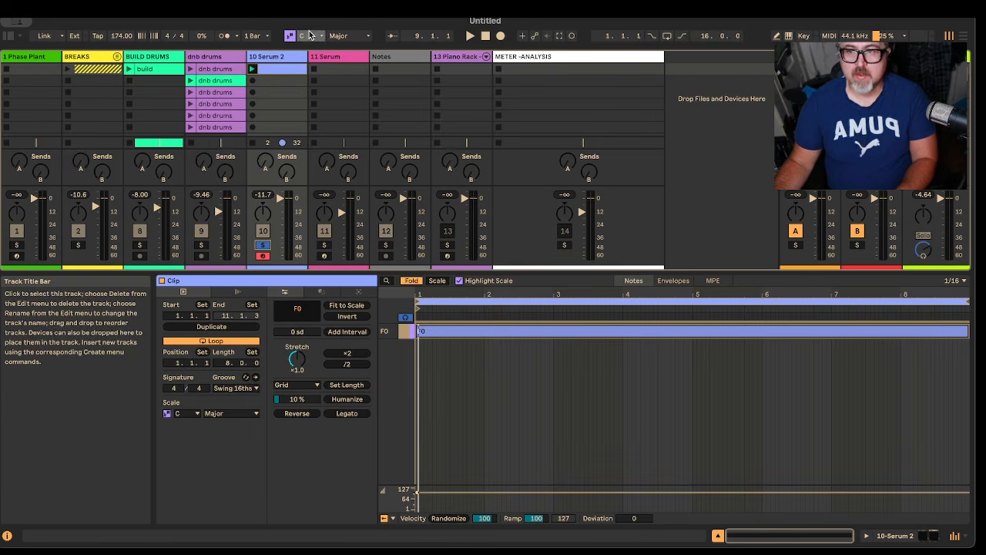
{"action": "right_click", "coordinate": [297, 59]}
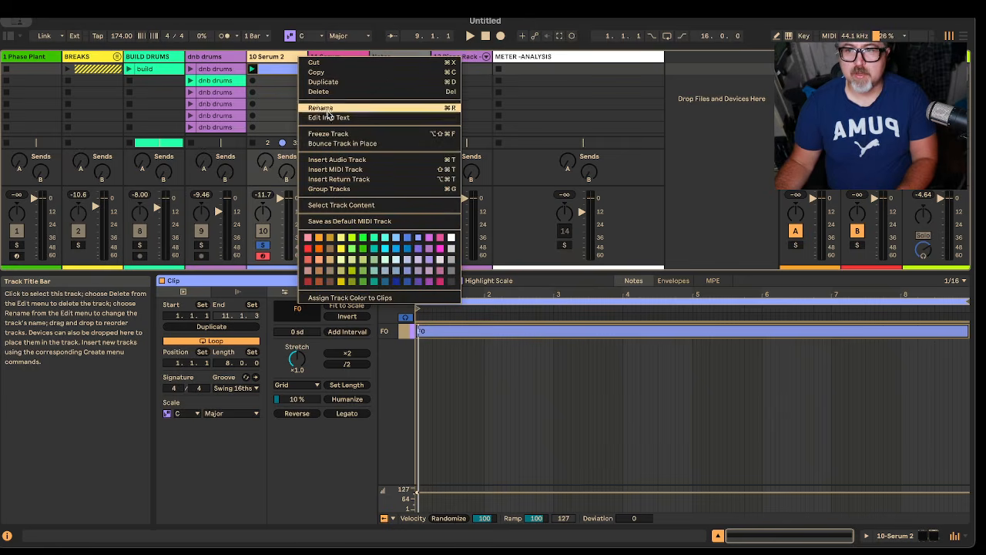
{"action": "left_click", "coordinate": [337, 159]}
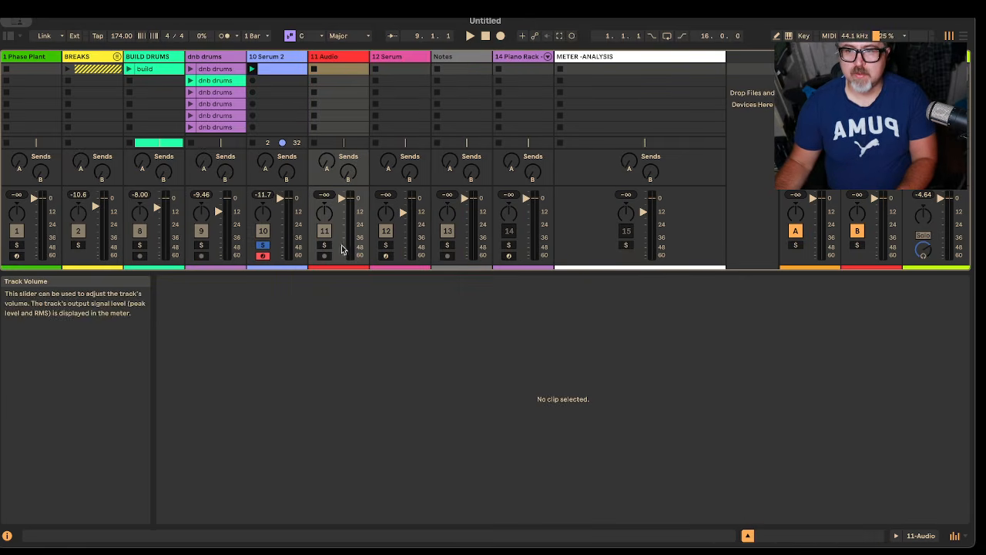
Step: Set the new audio track's input to 10-Serum 2, with monitoring on In and the track armed for recording
{"action": "left_click_drag", "start_coordinate": [326, 272], "coordinate": [351, 521]}
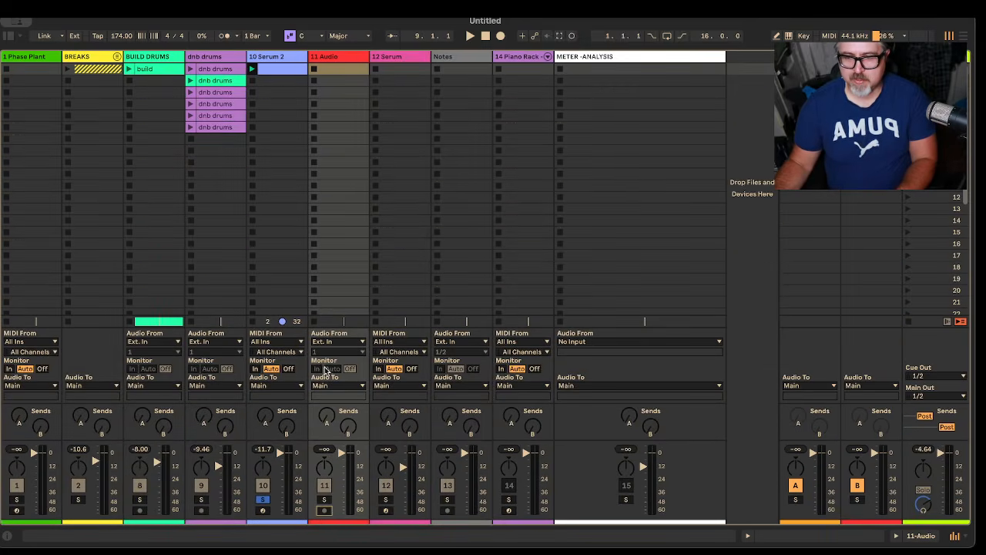
{"action": "left_click", "coordinate": [323, 343]}
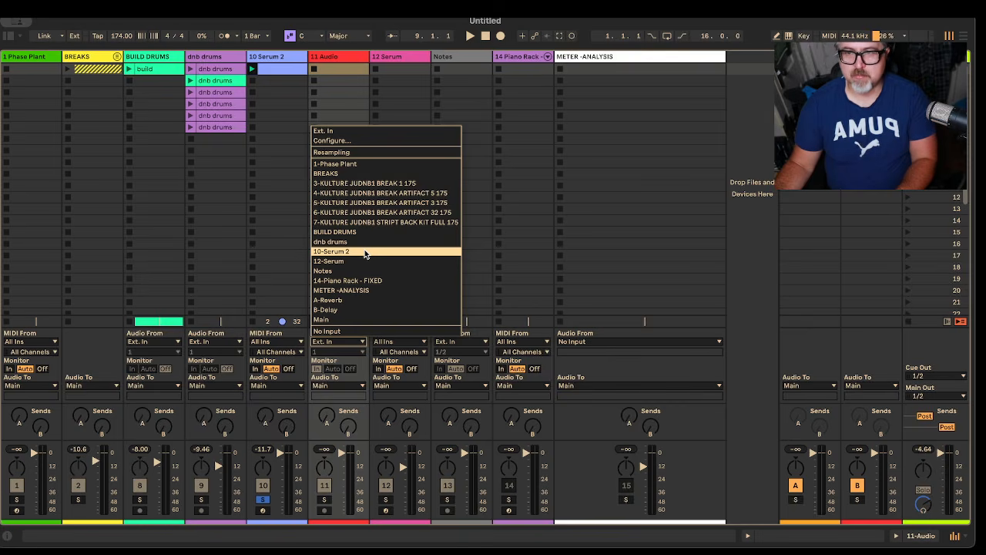
{"action": "left_click", "coordinate": [366, 253]}
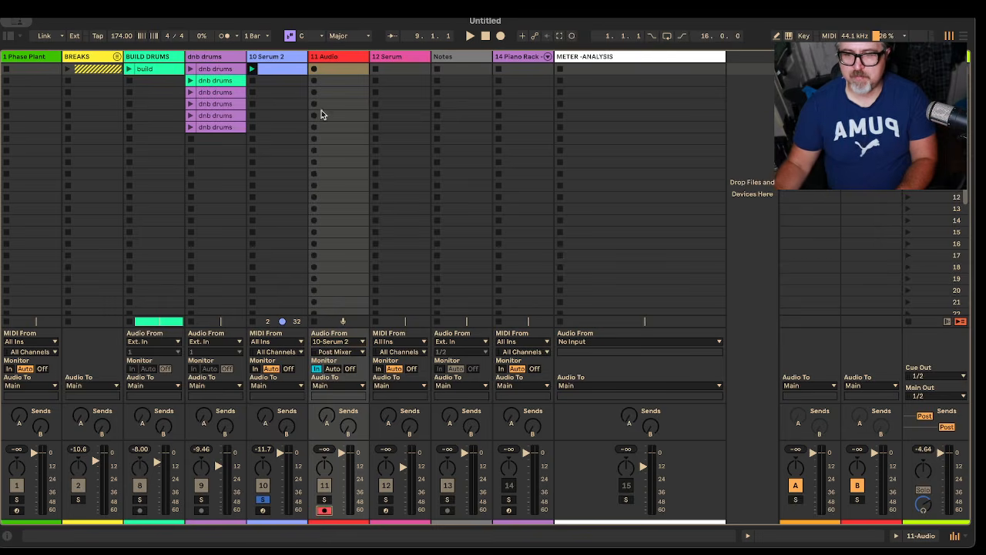
Step: Record the Serum 2 riser into the audio track's first slot for about 10 bars, then stop the transport
{"action": "left_click", "coordinate": [315, 69]}
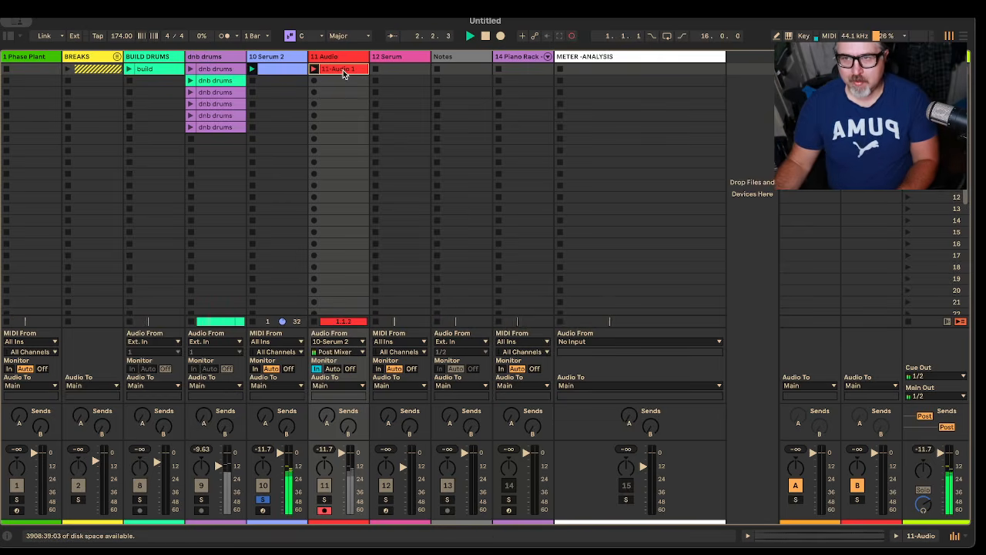
{"action": "left_click", "coordinate": [343, 73]}
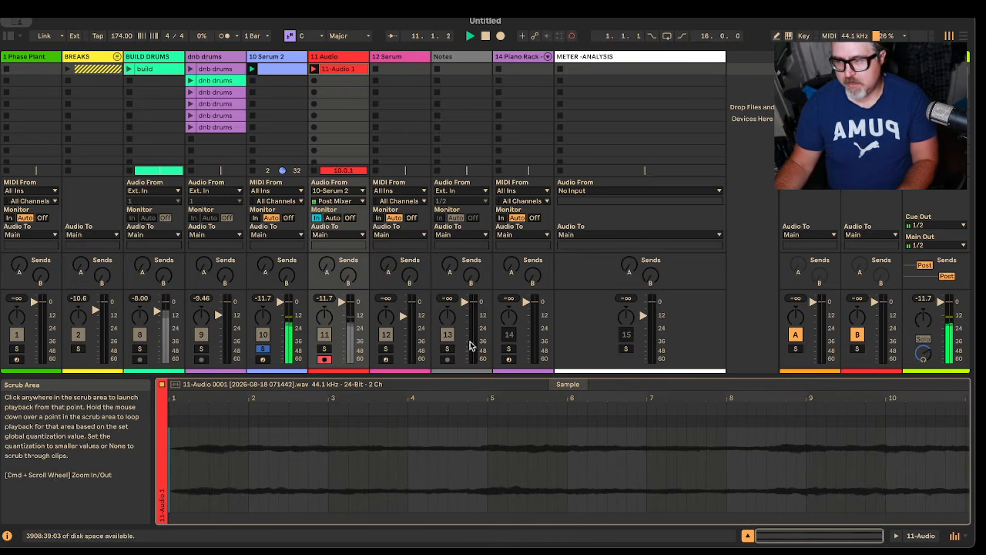
{"action": "key", "text": "space"}
Step: Create an empty clip in the Serum 2 track's second slot and check the end of the first clip's note
{"action": "double_click", "coordinate": [283, 80]}
{"action": "double_click", "coordinate": [287, 70]}
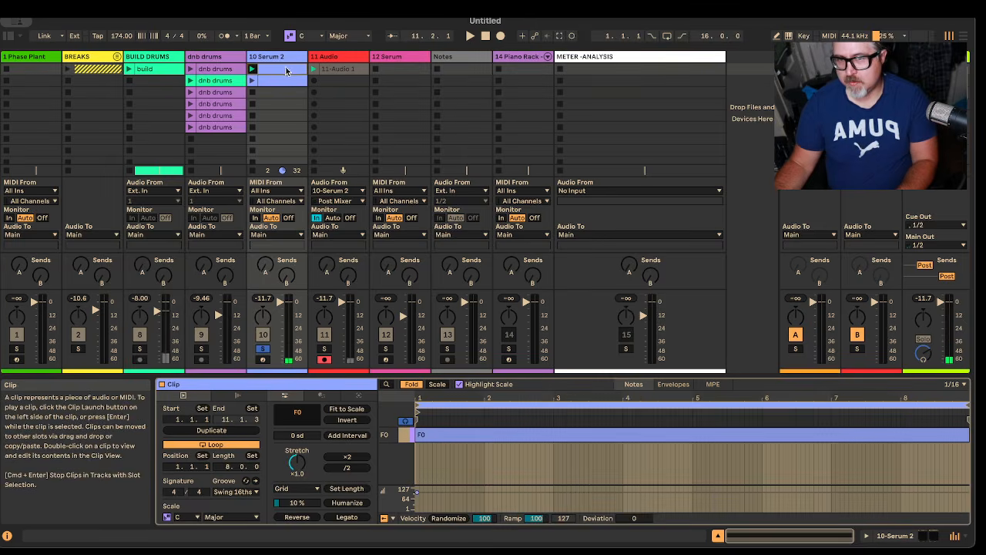
{"action": "left_click_drag", "start_coordinate": [944, 399], "coordinate": [828, 447]}
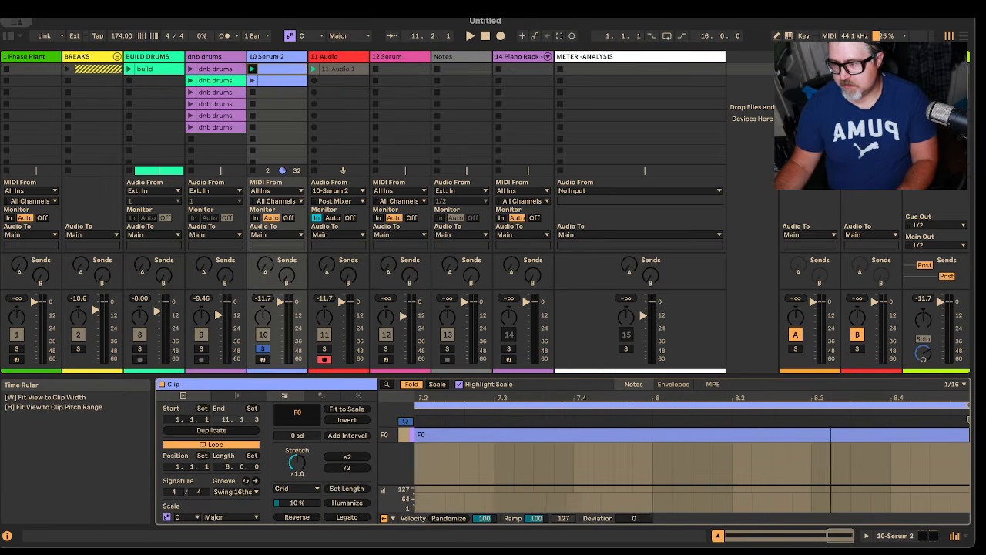
{"action": "key", "text": "w"}
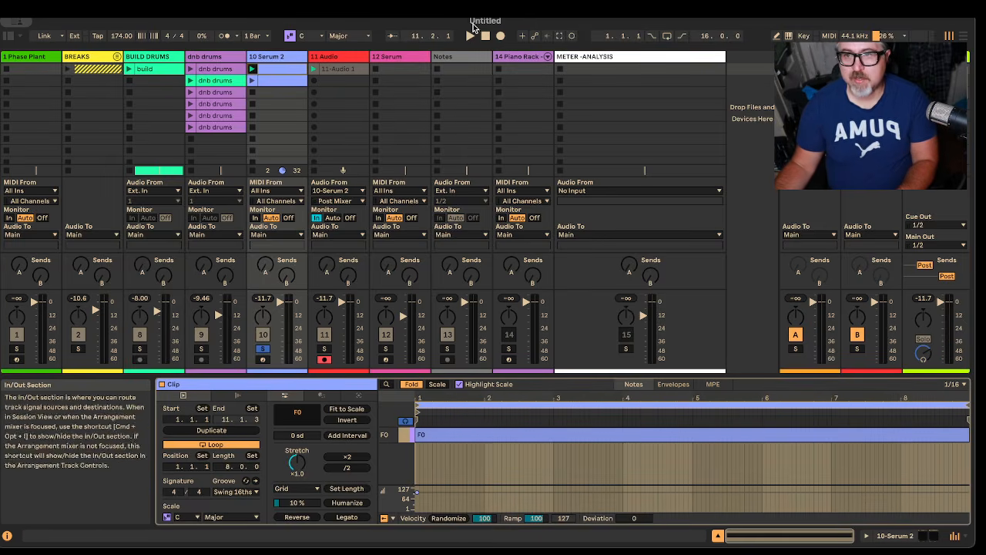
Step: Shorten the recorded audio clip's loop to 8 bars and crop the sample to that length
{"action": "left_click", "coordinate": [336, 69]}
{"action": "left_click_drag", "start_coordinate": [949, 402], "coordinate": [840, 407]}
{"action": "right_click", "coordinate": [756, 402]}
{"action": "left_click", "coordinate": [794, 408]}
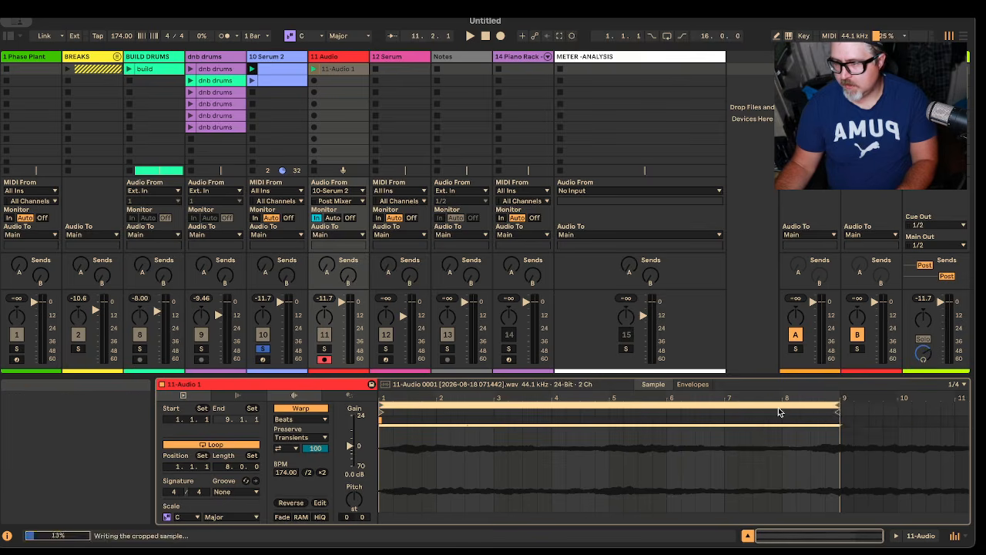
Step: Play the cropped clip with its audio track soloed and set the clip's warp mode to Tones
{"action": "key", "text": "space"}
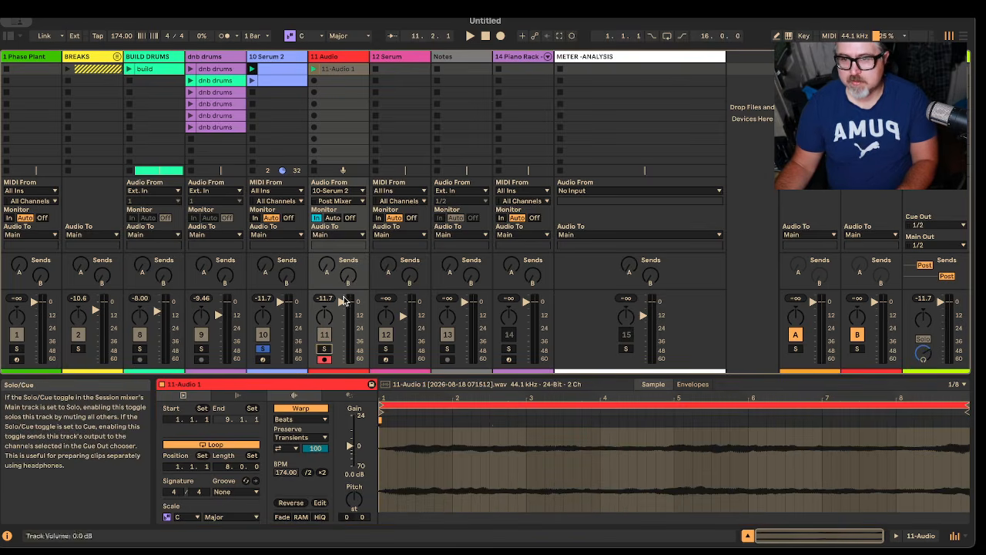
{"action": "left_click", "coordinate": [325, 348]}
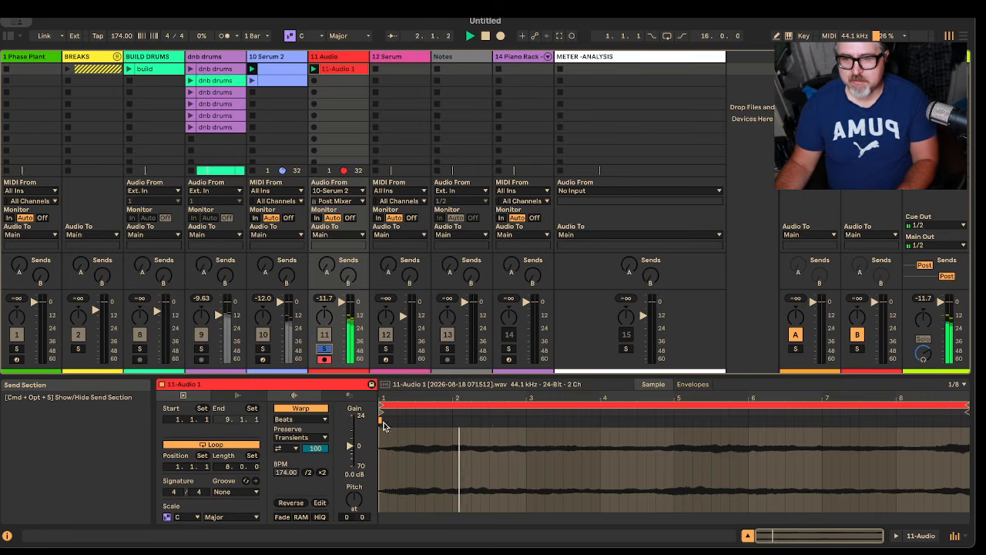
{"action": "left_click", "coordinate": [308, 419]}
{"action": "left_click", "coordinate": [322, 444]}
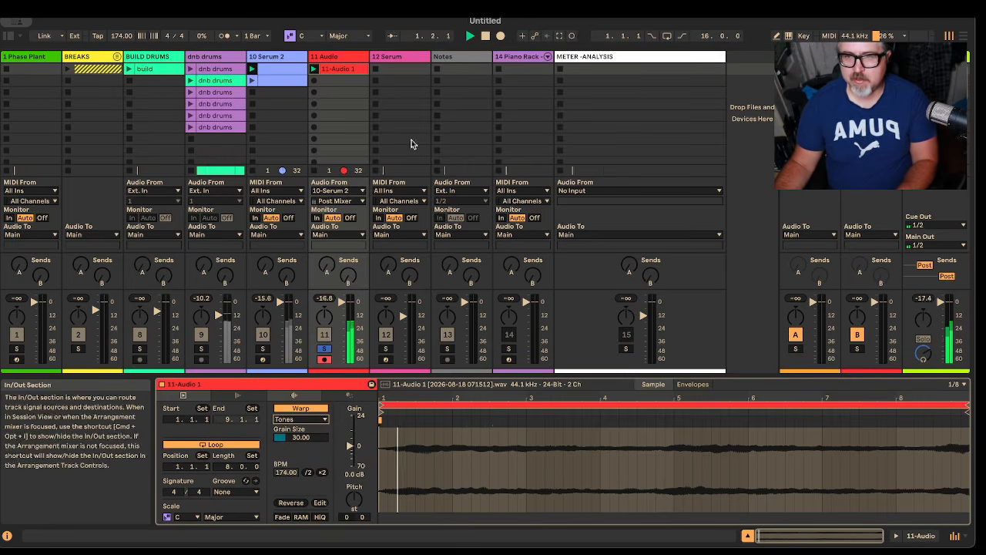
Step: Deactivate both devices on the Serum 2 track and resume playback of the recorded audio
{"action": "double_click", "coordinate": [267, 57]}
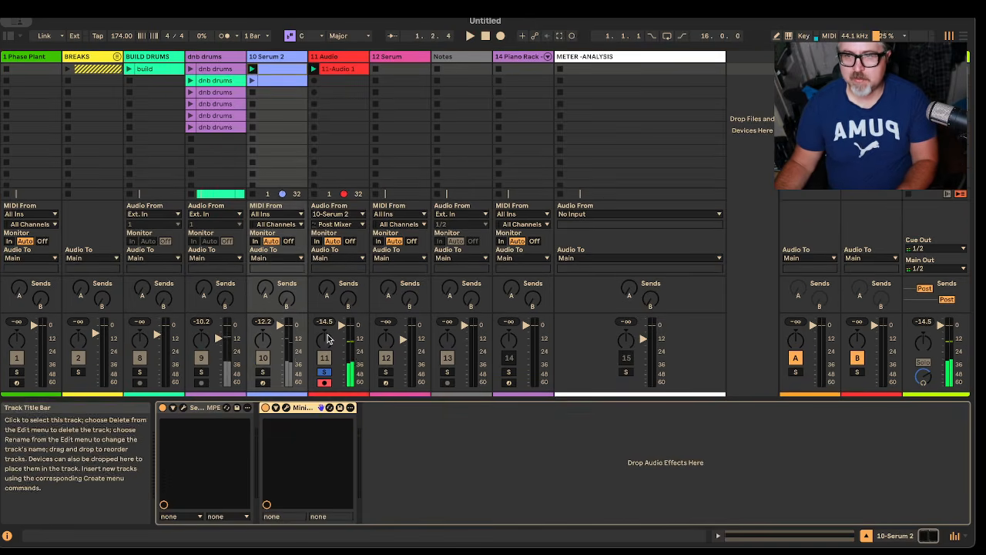
{"action": "left_click", "coordinate": [210, 408], "text": "shift"}
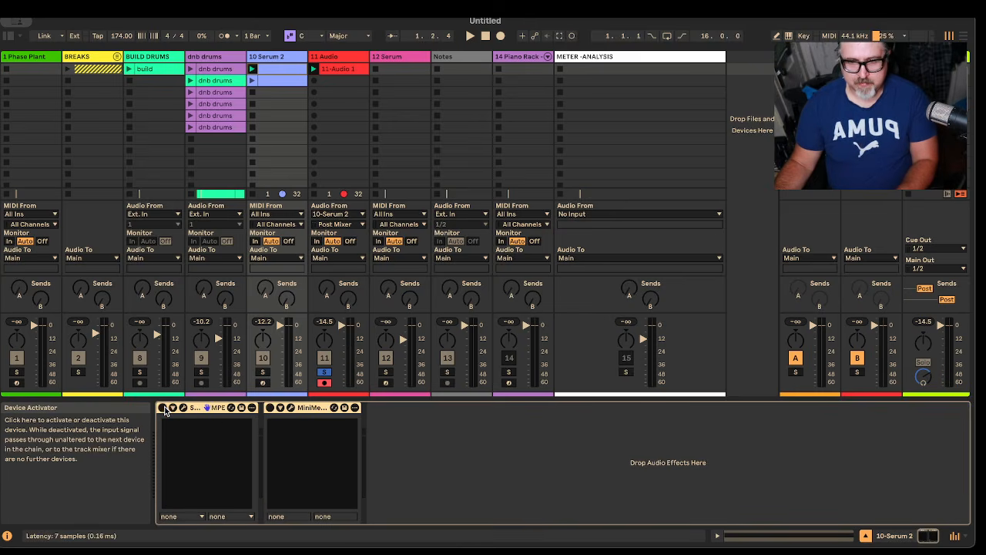
{"action": "key", "text": "space"}
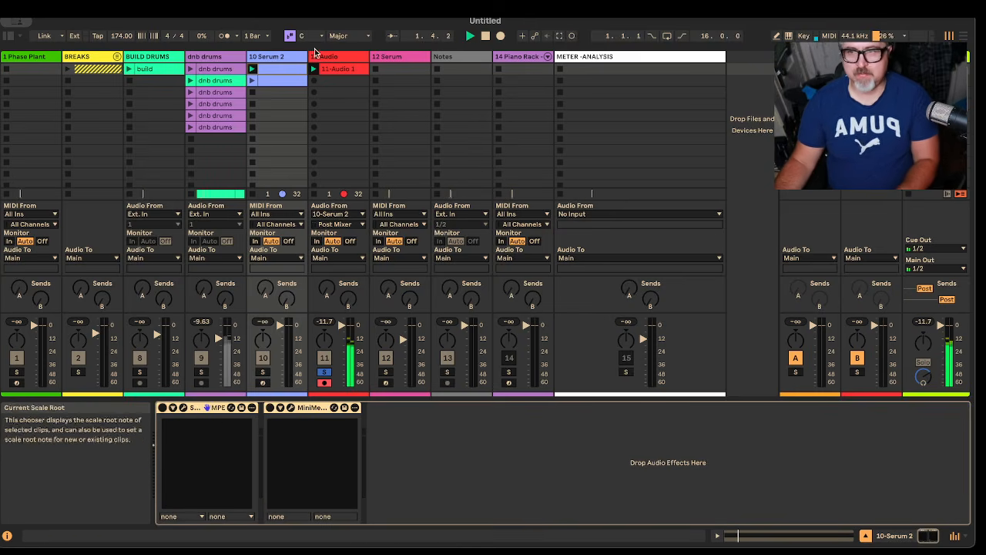
Step: Inspect the recorded audio clip's waveform and rename the clip and its track to F
{"action": "left_click", "coordinate": [329, 69]}
{"action": "left_click_drag", "start_coordinate": [434, 375], "coordinate": [433, 245]}
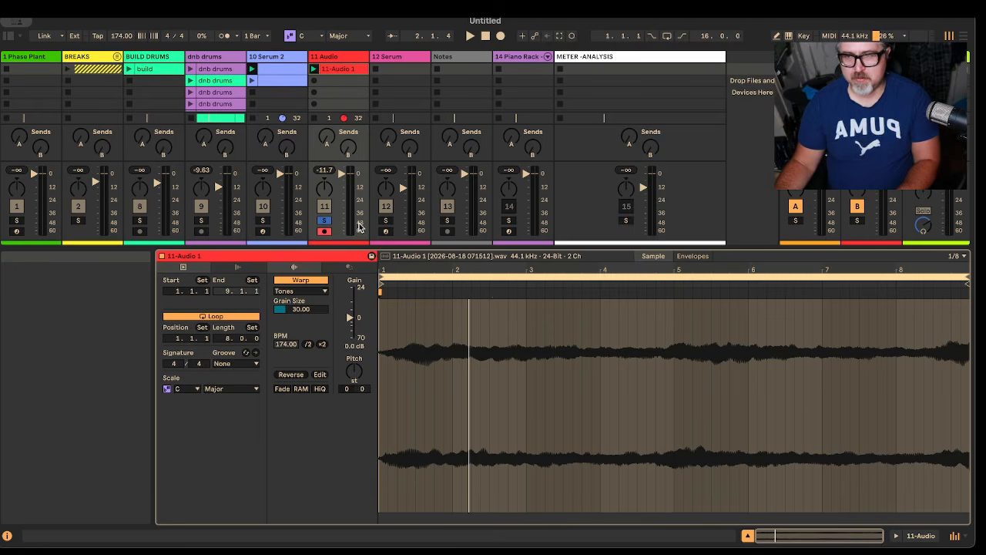
{"action": "left_click_drag", "start_coordinate": [489, 246], "coordinate": [490, 375]}
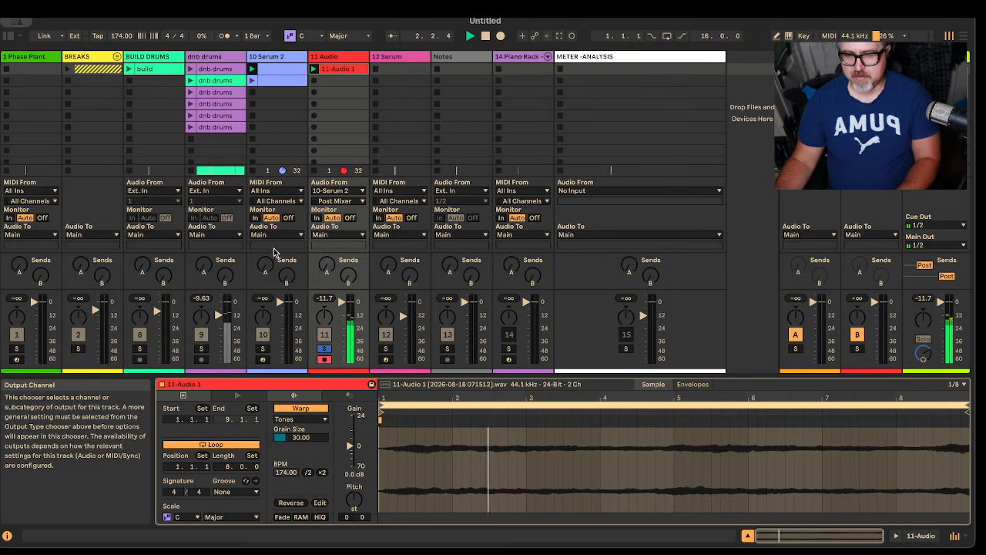
{"action": "left_click", "coordinate": [351, 70]}
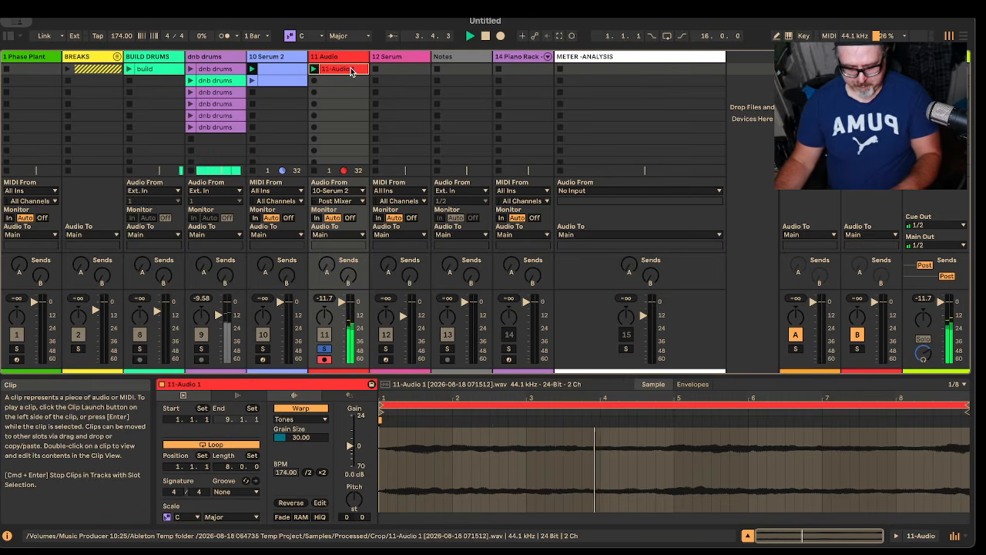
{"action": "type", "text": "F"}
{"action": "key", "text": "Return"}
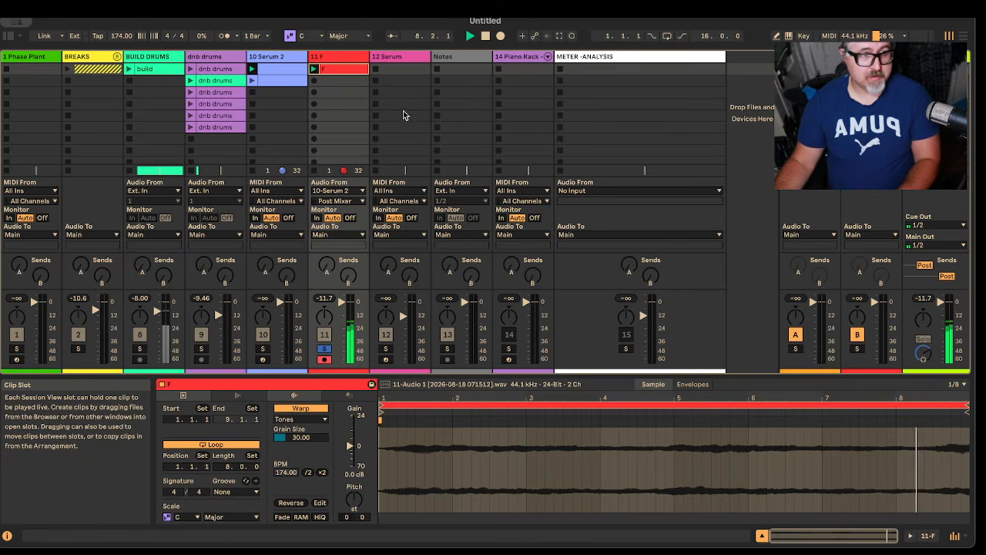
Step: Search the plug-ins for a800 and load UAD Studer A800 onto the F audio track
{"action": "left_click", "coordinate": [6, 37]}
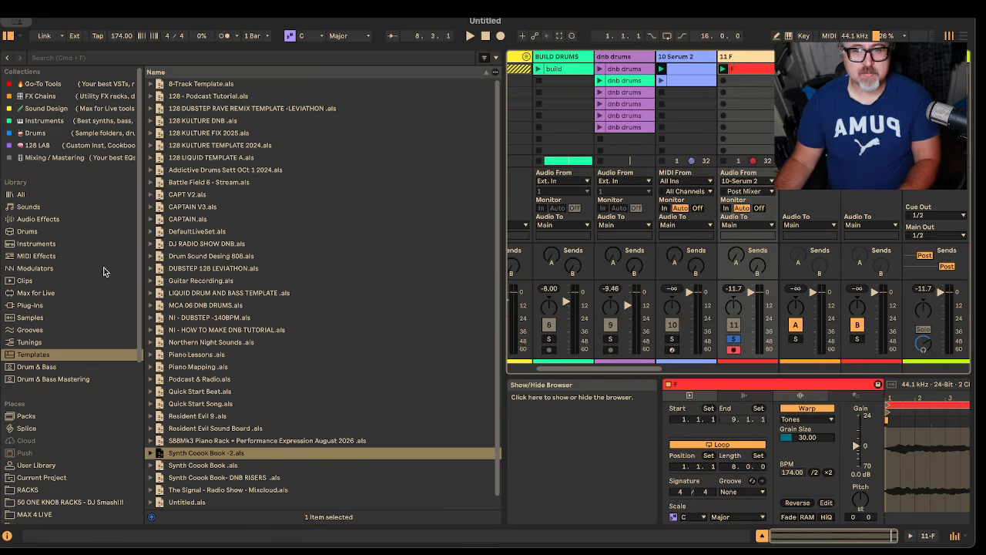
{"action": "left_click", "coordinate": [47, 305]}
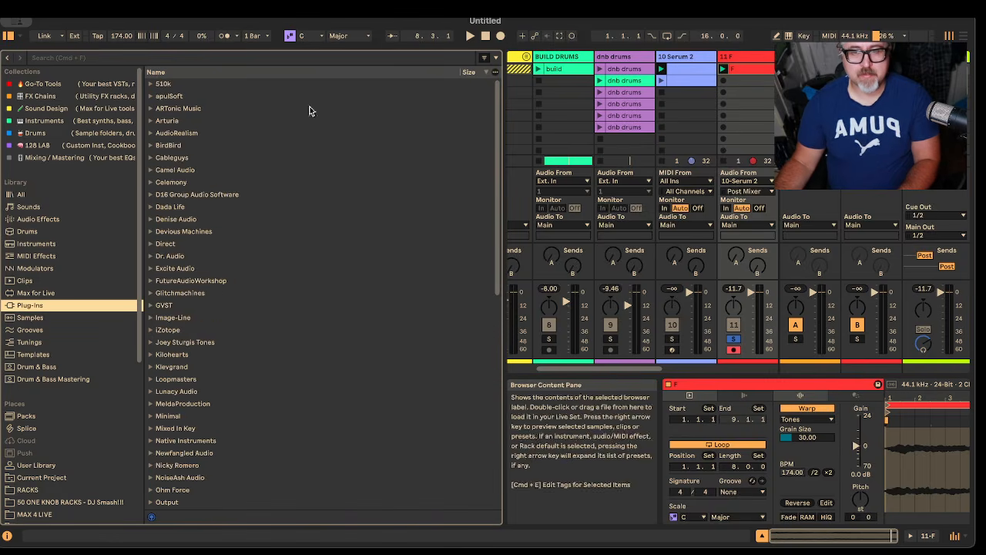
{"action": "left_click", "coordinate": [100, 56]}
{"action": "type", "text": "a800"}
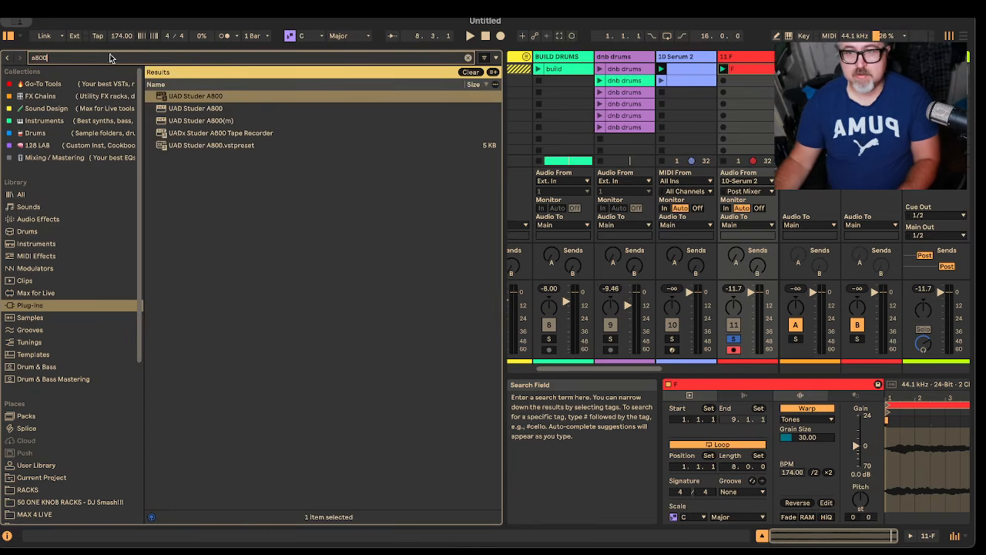
{"action": "left_click", "coordinate": [205, 109]}
{"action": "left_click", "coordinate": [730, 59]}
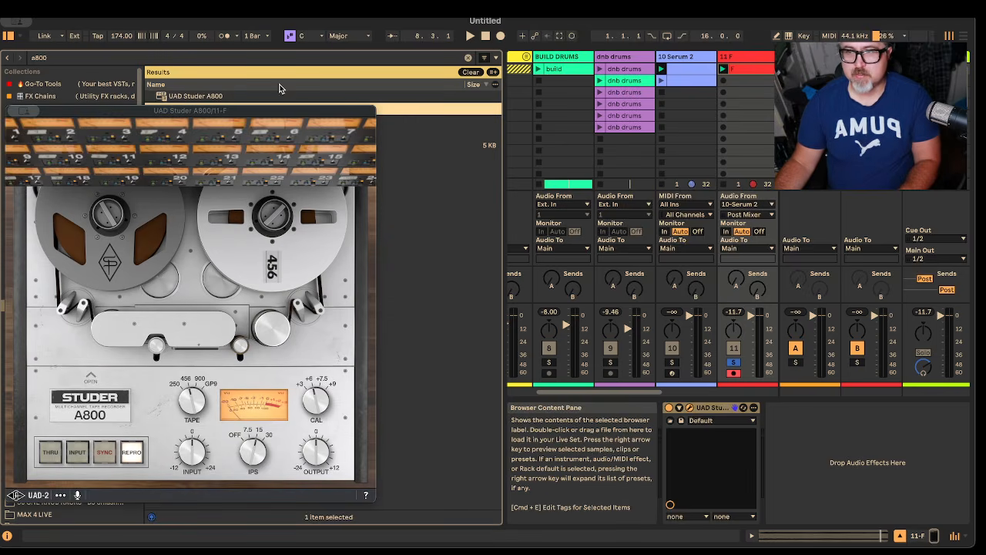
Step: Clear the plug-in search, audition the F clip through the Studer A800 and close its window
{"action": "left_click", "coordinate": [471, 72]}
{"action": "key", "text": "space"}
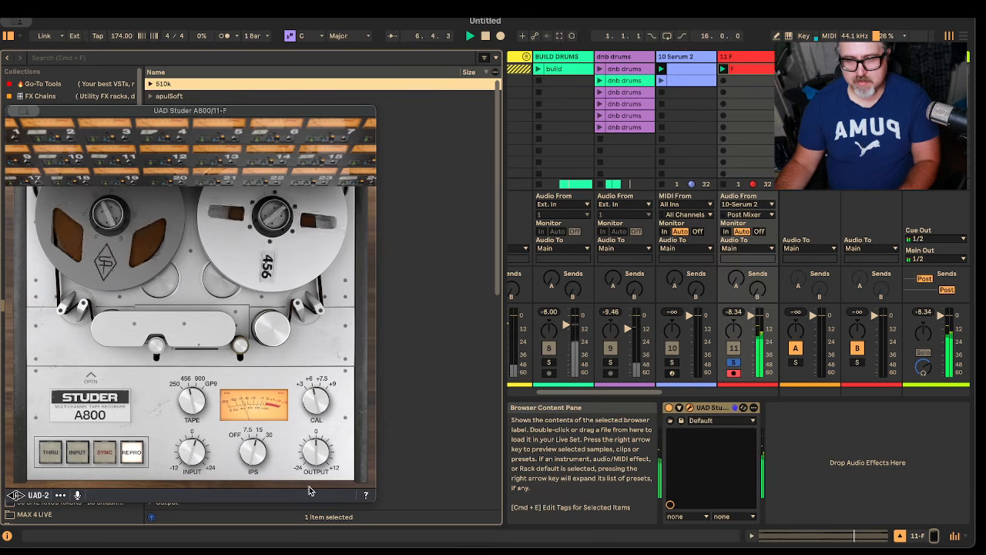
{"action": "left_click", "coordinate": [13, 111]}
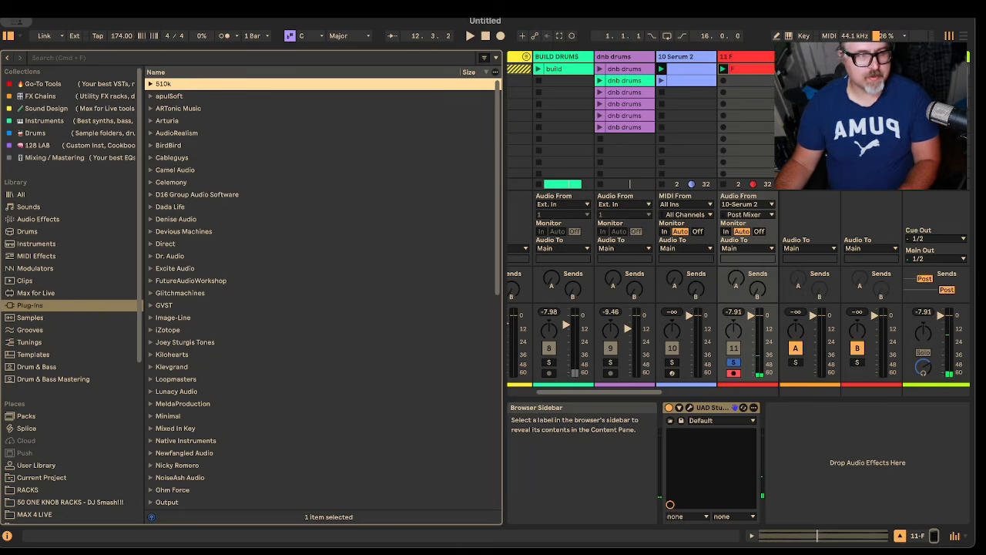
Step: Search the plug-ins for culture and add UAD Thermionic Culture Vulture after the Studer A800 on the F track
{"action": "left_click", "coordinate": [100, 58]}
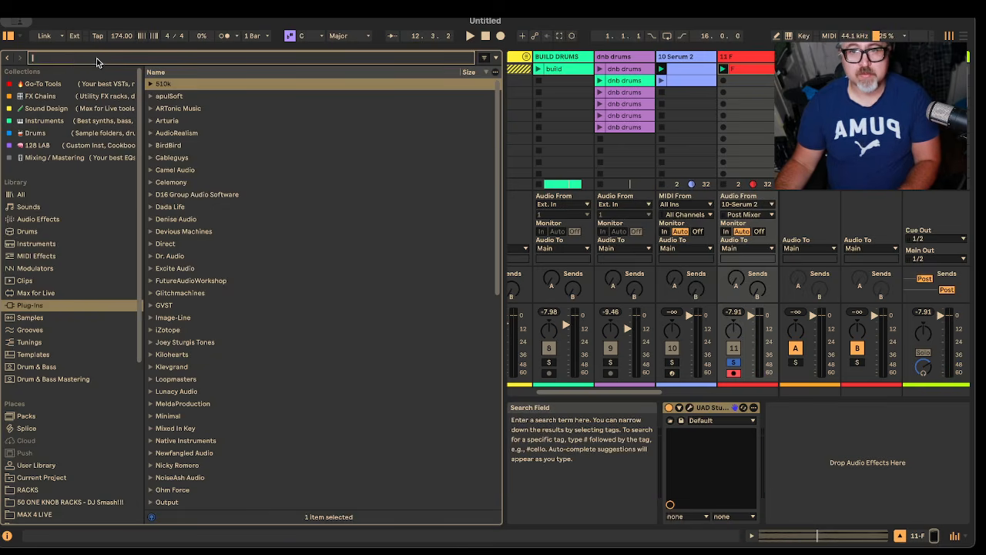
{"action": "type", "text": "culture"}
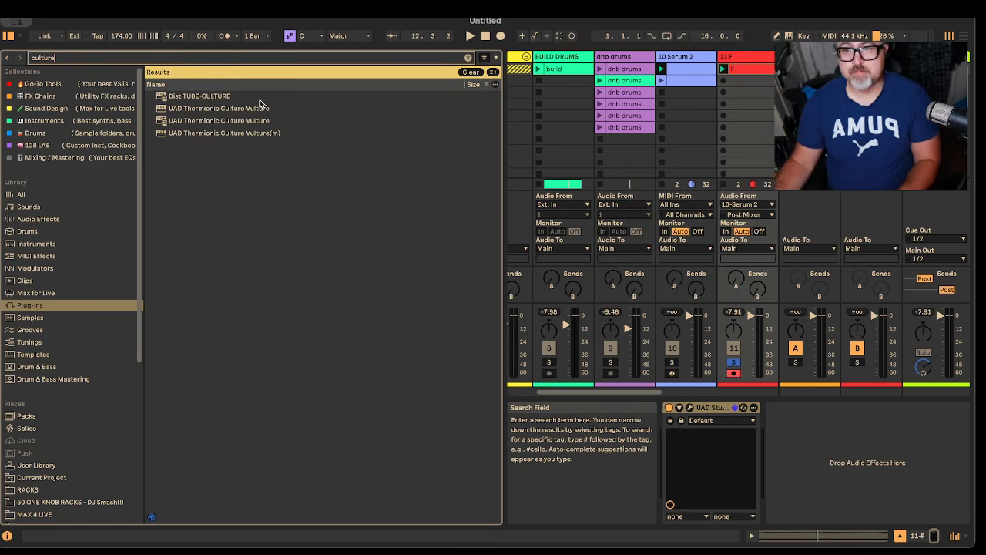
{"action": "left_click", "coordinate": [259, 108]}
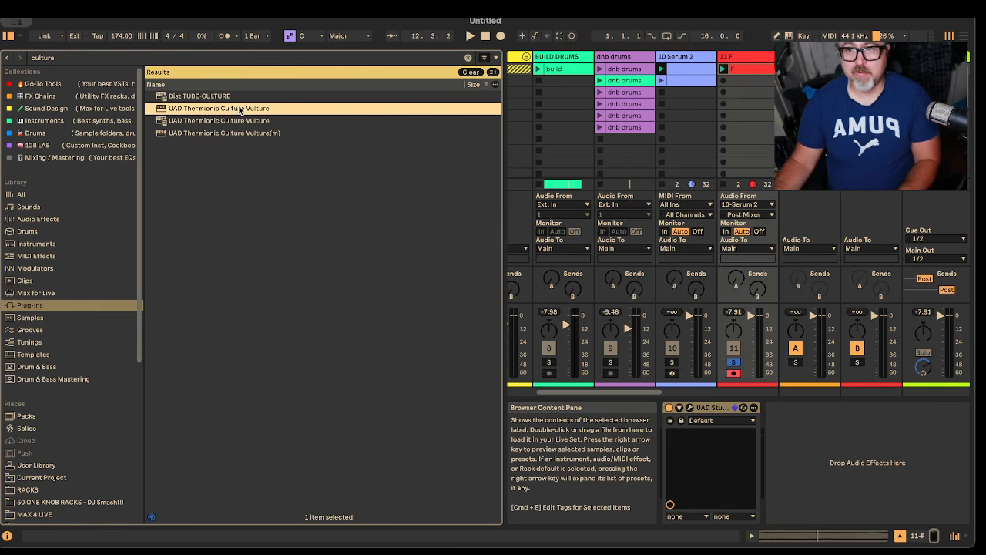
{"action": "left_click_drag", "start_coordinate": [808, 459], "coordinate": [806, 458]}
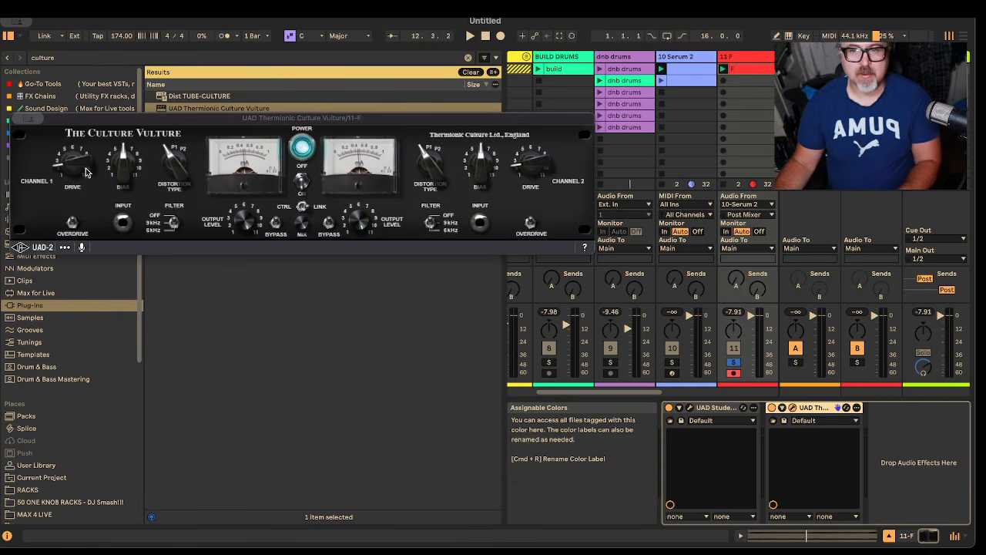
{"action": "left_click_drag", "start_coordinate": [70, 165], "coordinate": [70, 163]}
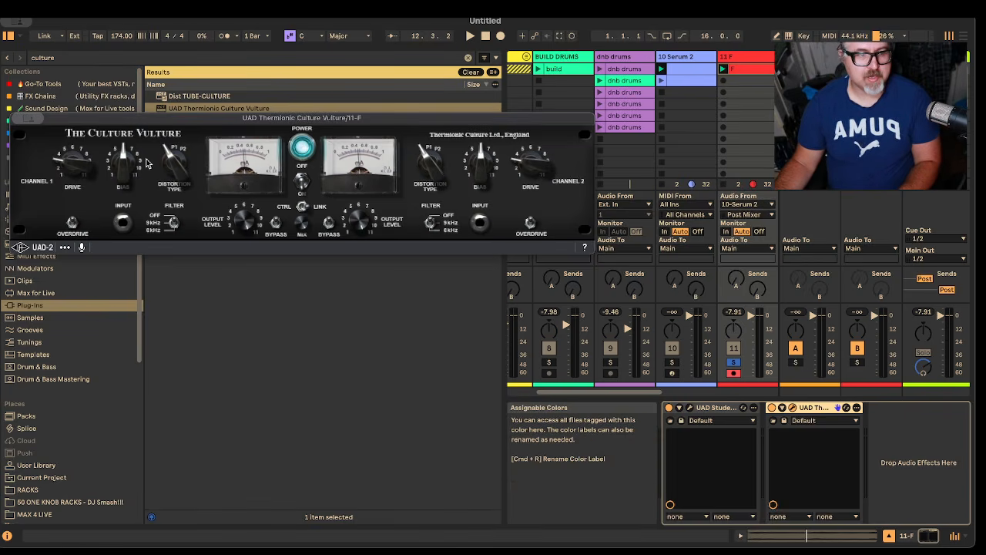
{"action": "key", "text": "space"}
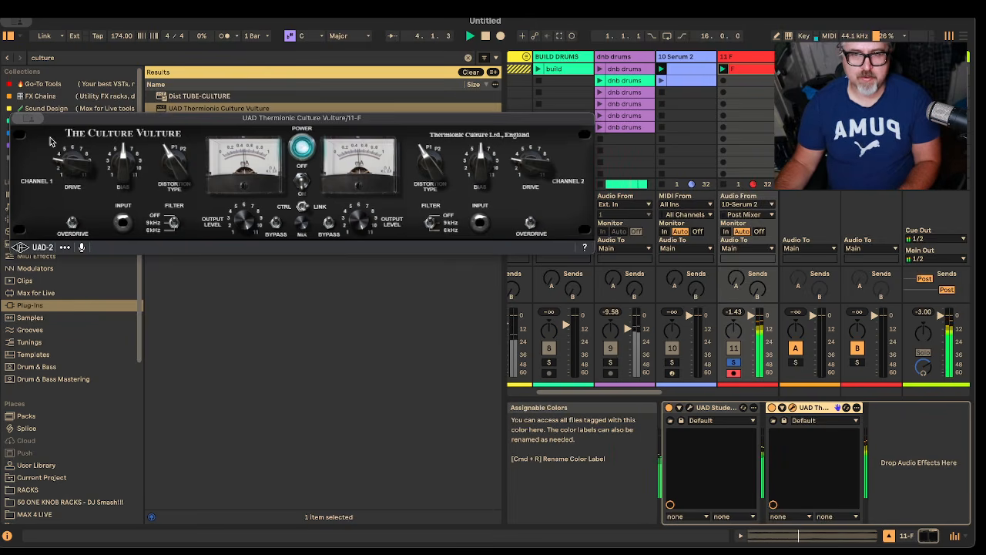
{"action": "key", "text": "alt+super+p"}
{"action": "key", "text": "space"}
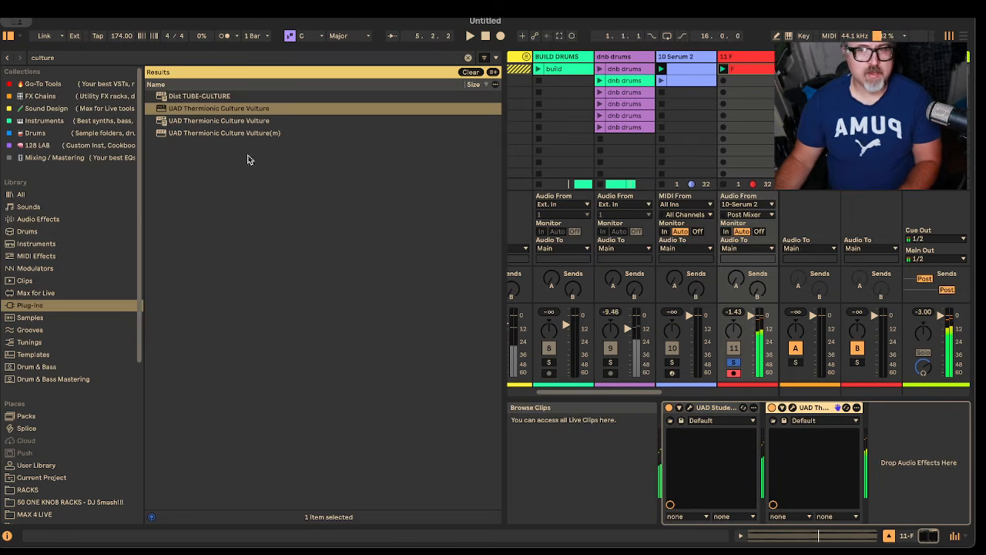
Step: Search the plug-ins for lexicon and add UAD Lexicon 224 after the Culture Vulture on the F track
{"action": "left_click_drag", "start_coordinate": [66, 58], "coordinate": [19, 61]}
{"action": "type", "text": "lexicon"}
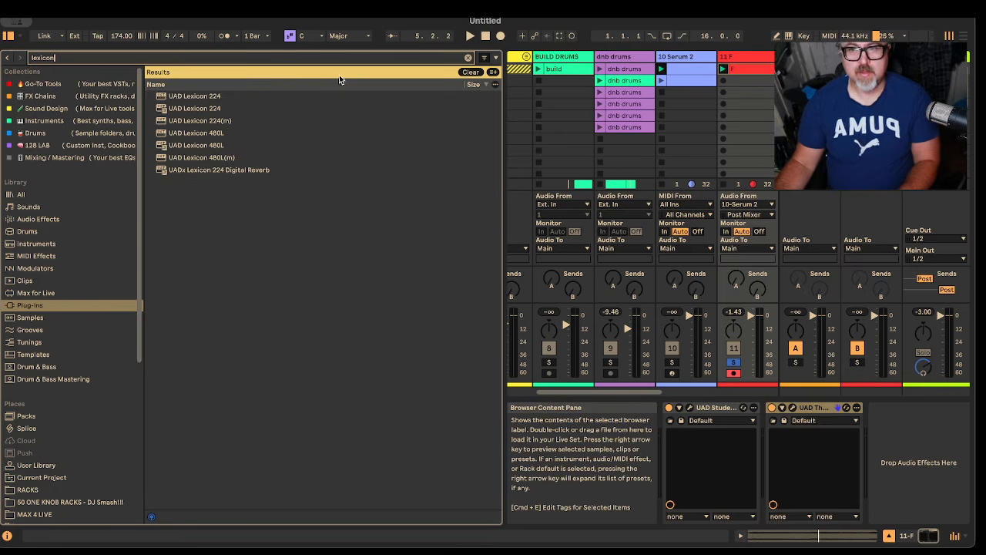
{"action": "left_click_drag", "start_coordinate": [198, 101], "coordinate": [888, 498]}
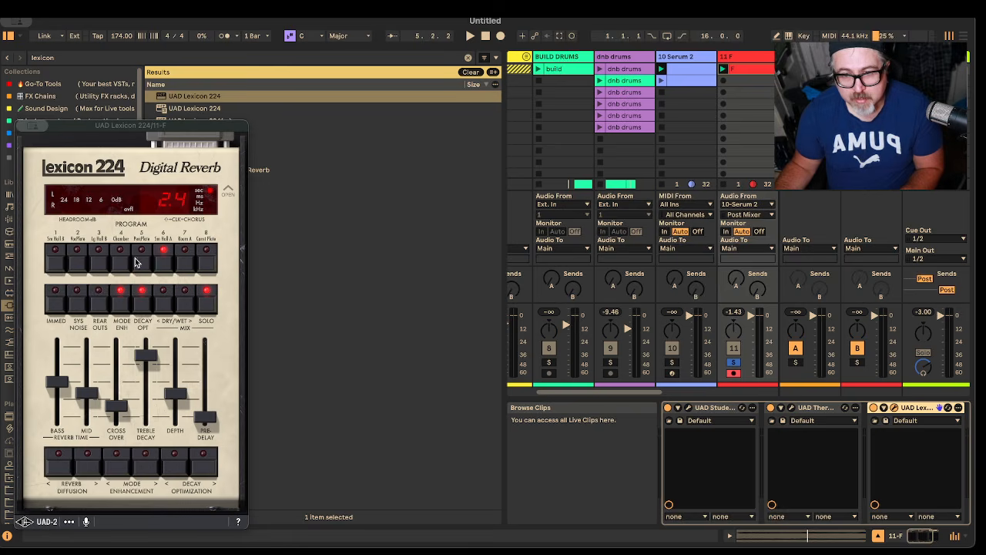
Step: Select the Lexicon 224's Constant Plate program, audition the clip through it and switch off Solo
{"action": "left_click", "coordinate": [207, 263]}
{"action": "key", "text": "space"}
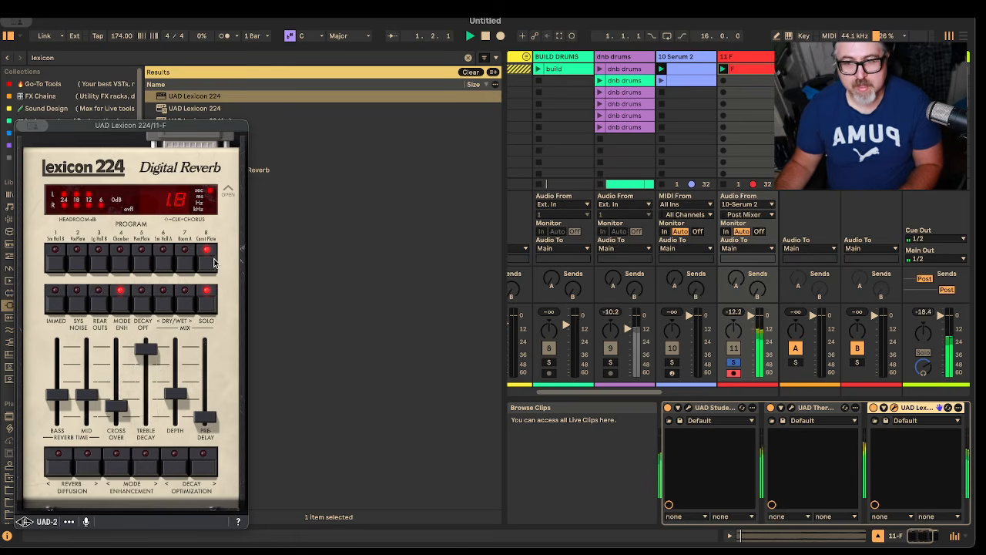
{"action": "key", "text": "space"}
{"action": "left_click", "coordinate": [205, 302]}
Step: Adjust the Lexicon 224's dry/wet mix in both directions and audition the result
{"action": "left_click", "coordinate": [164, 299]}
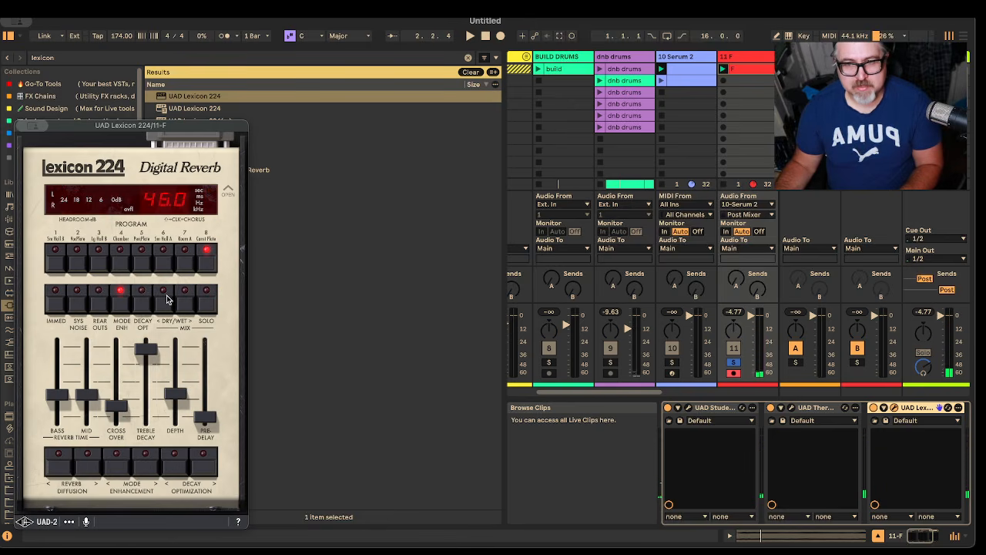
{"action": "left_click", "coordinate": [167, 298]}
{"action": "left_click", "coordinate": [191, 302]}
{"action": "key", "text": "space"}
{"action": "left_click", "coordinate": [191, 302]}
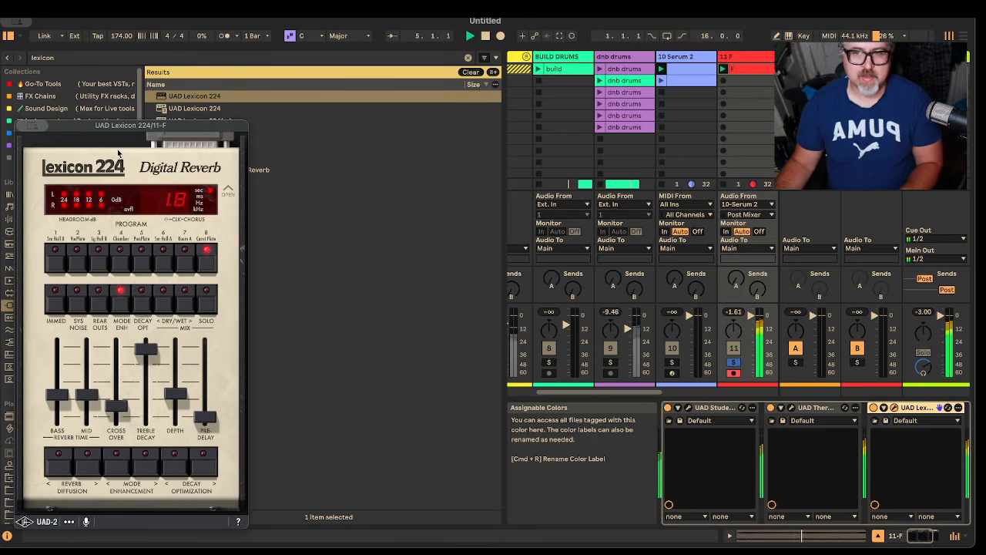
Step: Close the Lexicon 224 window and clear the plug-in search
{"action": "key", "text": "super+w"}
{"action": "left_click", "coordinate": [88, 60]}
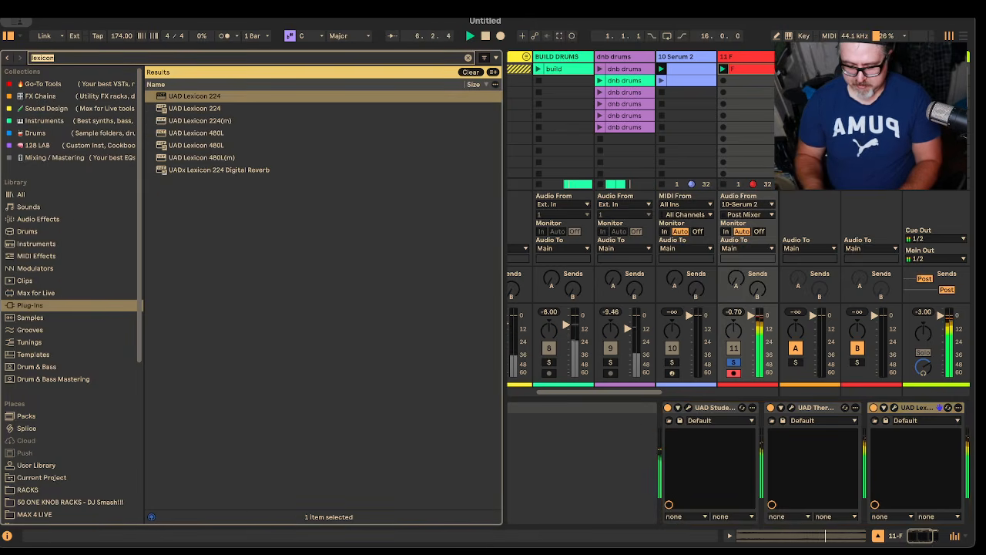
{"action": "key", "text": "BackSpace"}
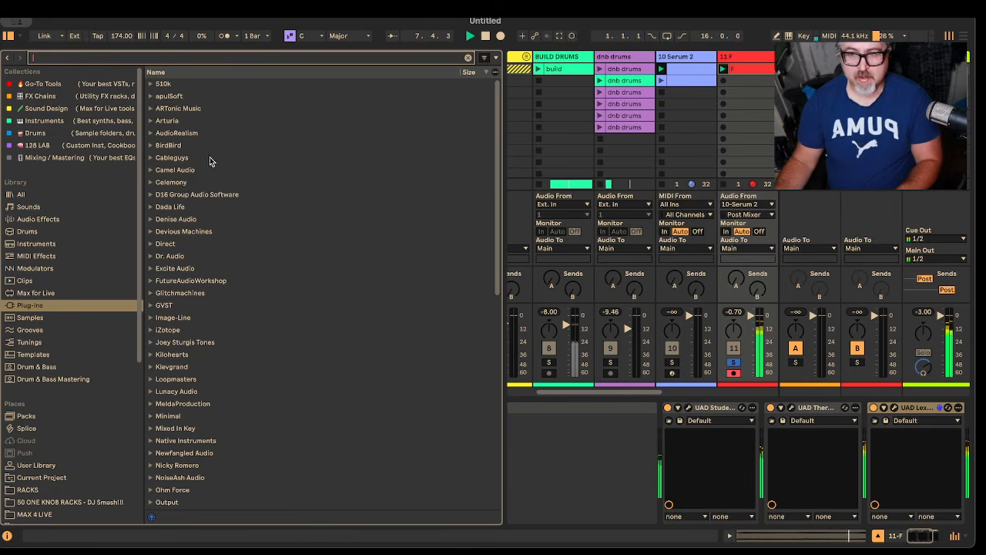
{"action": "left_click", "coordinate": [340, 170]}
{"action": "left_click", "coordinate": [69, 59]}
{"action": "type", "text": "p"}
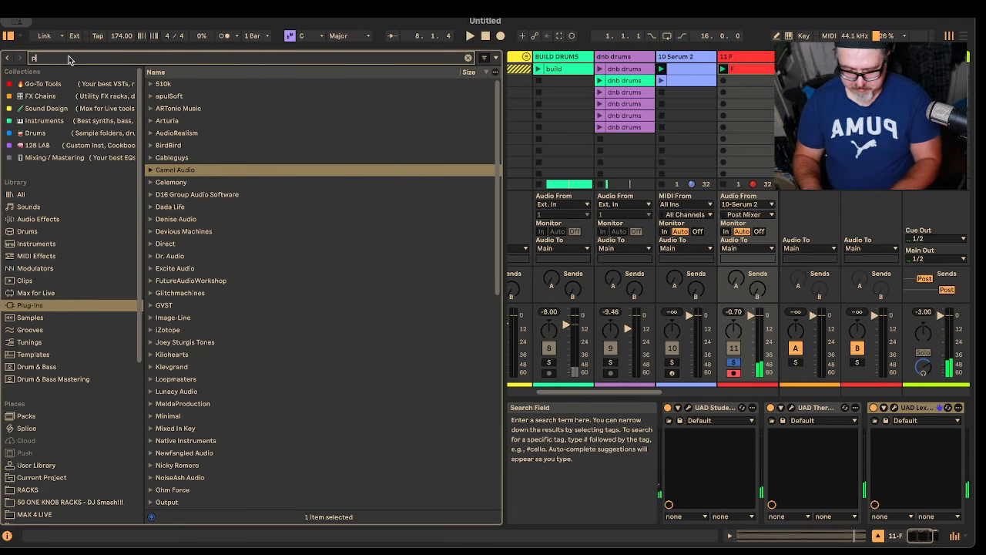
{"action": "type", "text": "reciosion"}
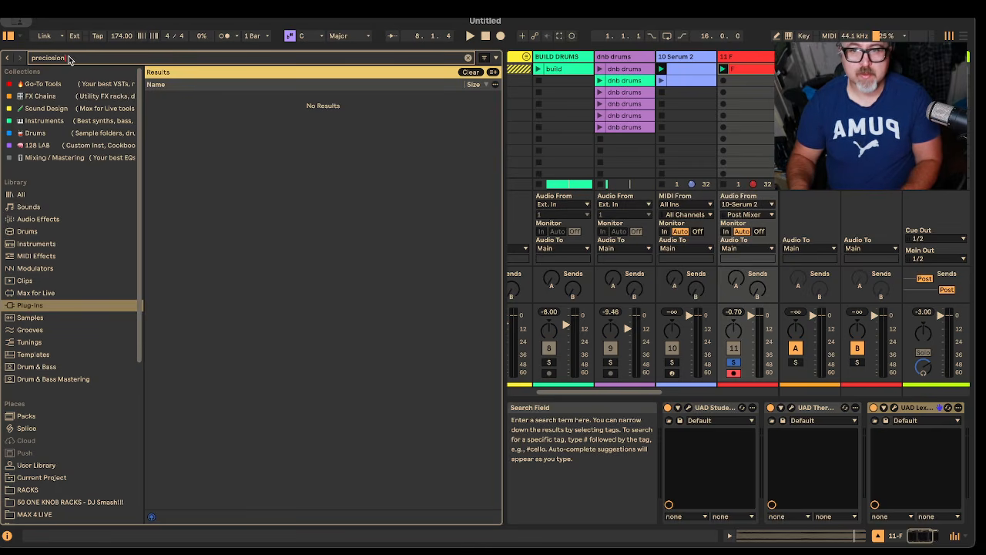
{"action": "key", "text": "BackSpace"}
{"action": "key", "text": "BackSpace"}
{"action": "key", "text": "BackSpace"}
{"action": "key", "text": "BackSpace"}
{"action": "key", "text": "BackSpace"}
{"action": "key", "text": "BackSpace"}
{"action": "key", "text": "BackSpace"}
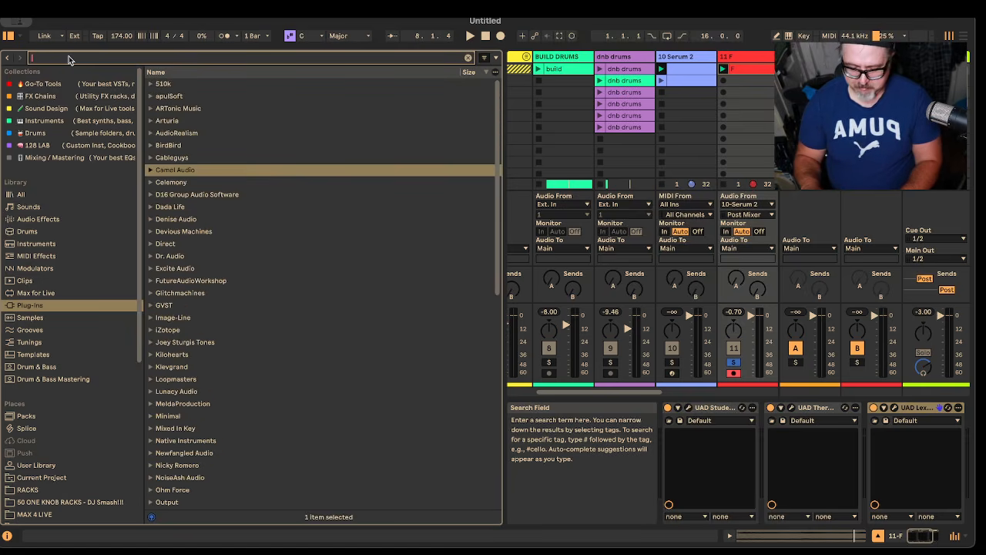
Step: Search the plug-ins for prec and add UAD Precision Limiter after the Lexicon 224 on the F track
{"action": "type", "text": "prec"}
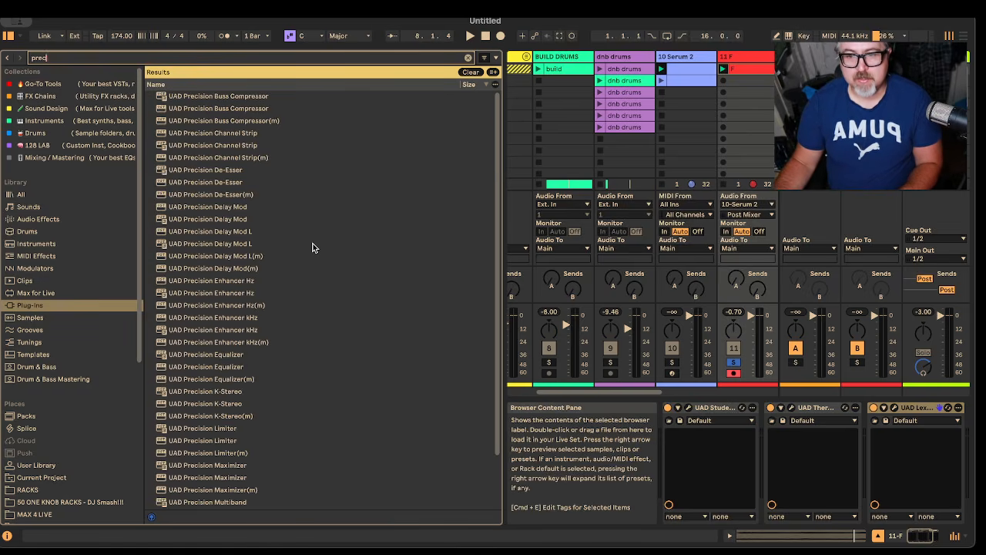
{"action": "scroll", "coordinate": [312, 248], "scroll_direction": "down", "scroll_amount": 2}
{"action": "left_click_drag", "start_coordinate": [219, 395], "coordinate": [368, 399]}
{"action": "left_click_drag", "start_coordinate": [947, 414], "coordinate": [941, 442]}
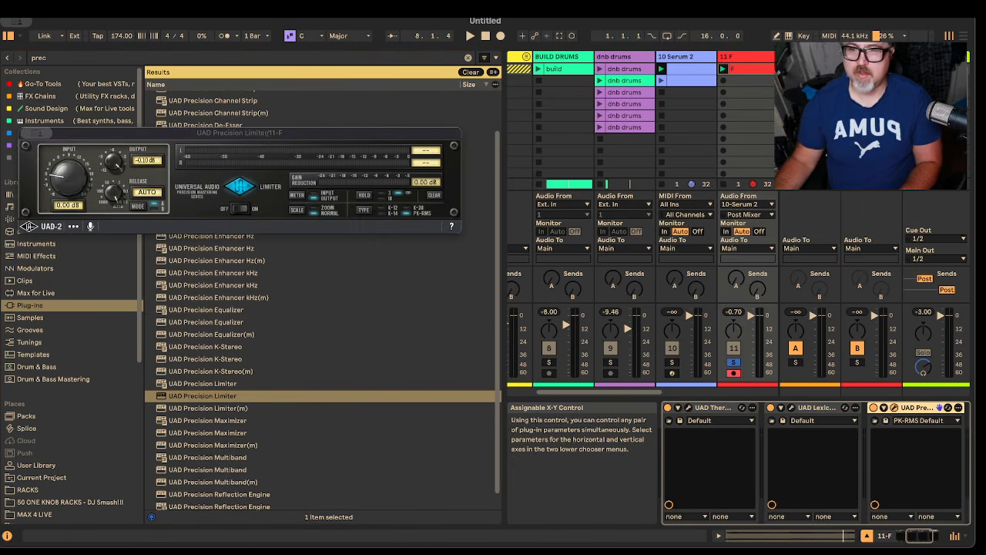
Step: Audition the F clip and set the Precision Limiter's output to -0.34 dB and its input to 4.05 dB
{"action": "key", "text": "space"}
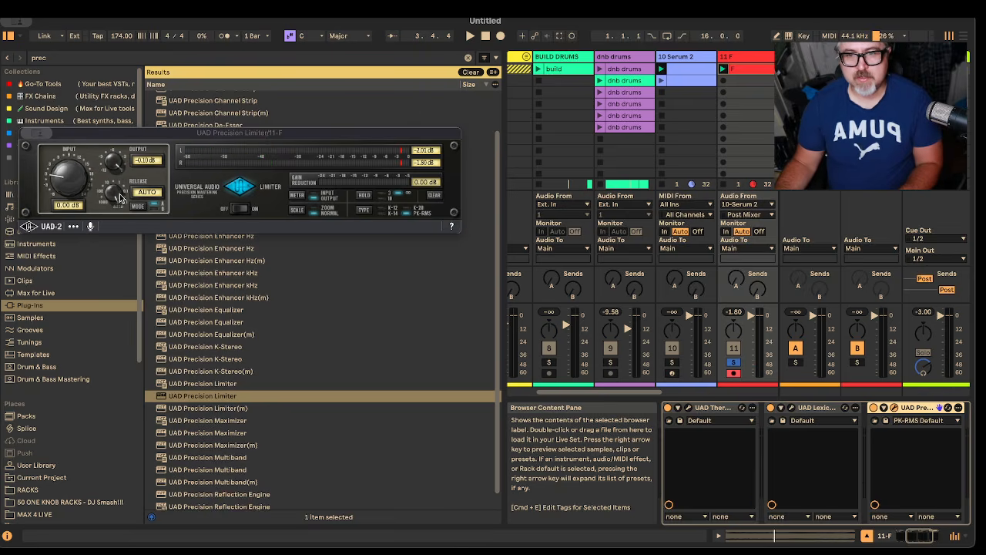
{"action": "key", "text": "space"}
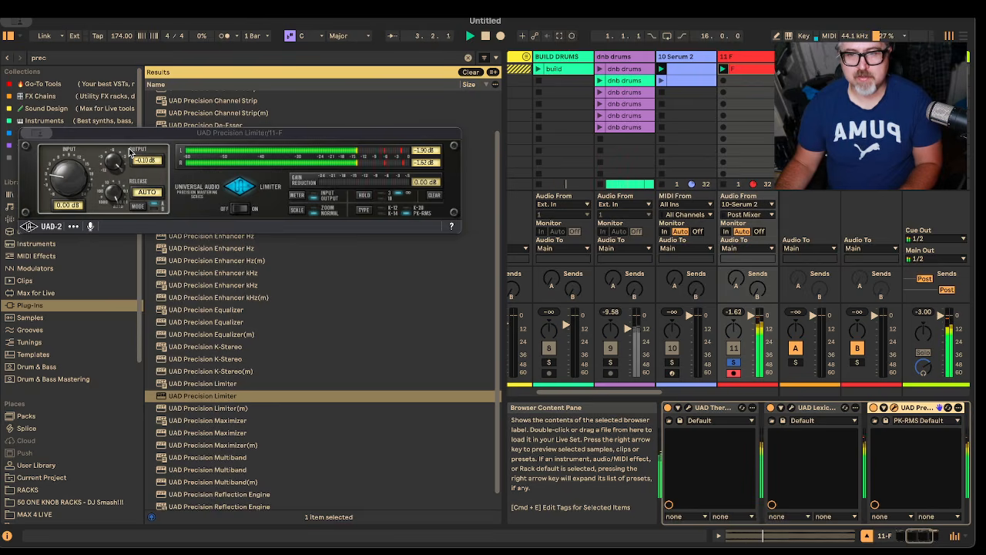
{"action": "left_click_drag", "start_coordinate": [119, 160], "coordinate": [116, 166]}
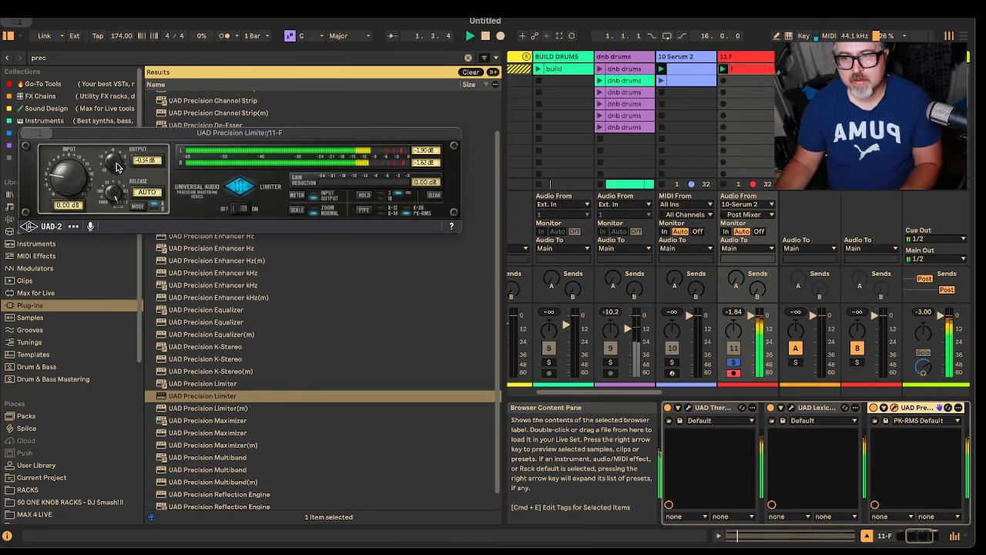
{"action": "left_click_drag", "start_coordinate": [64, 181], "coordinate": [68, 174]}
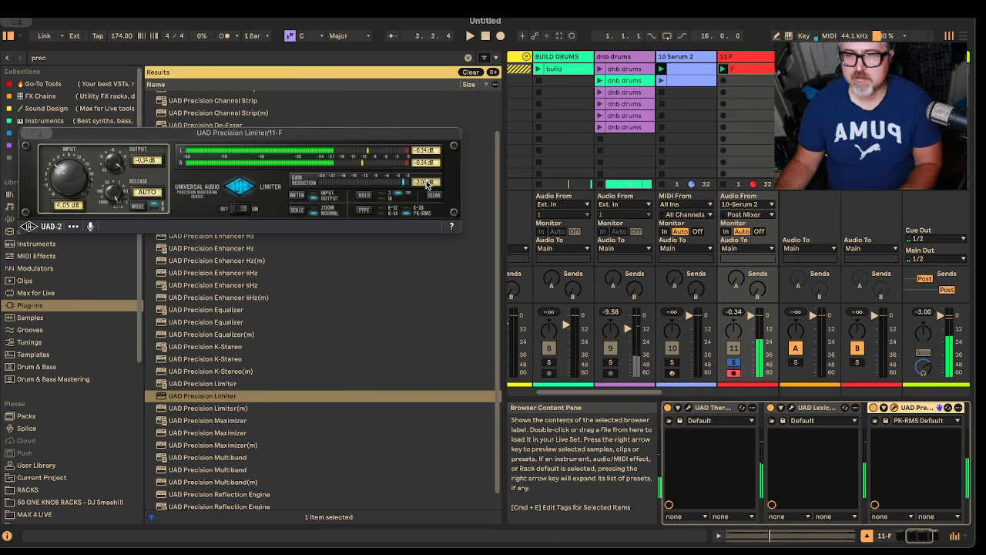
Step: Reduce the Precision Limiter's output to -9.99 dB while auditioning the F clip, and clear its meter peaks
{"action": "left_click_drag", "start_coordinate": [760, 318], "coordinate": [760, 321]}
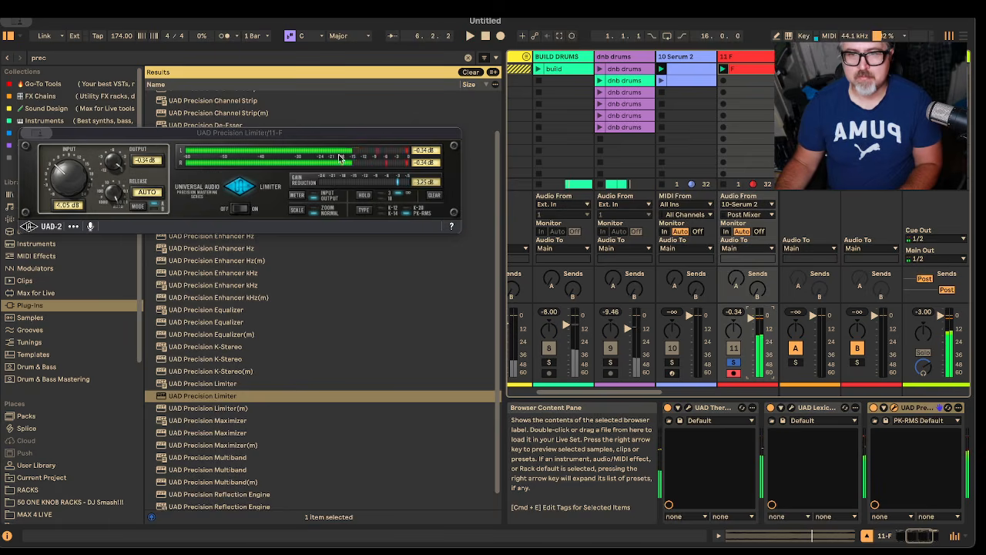
{"action": "left_click_drag", "start_coordinate": [112, 161], "coordinate": [113, 211]}
{"action": "key", "text": "space"}
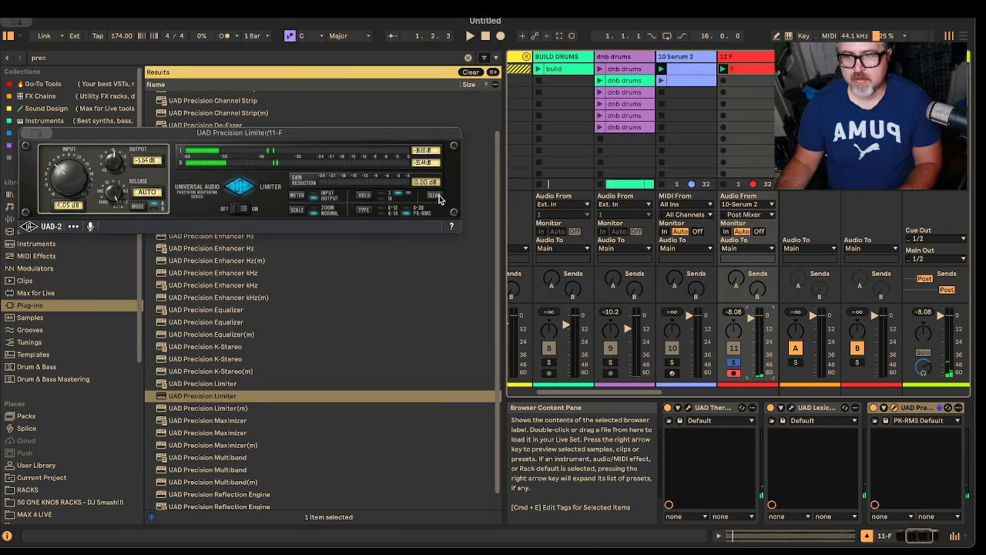
{"action": "key", "text": "space"}
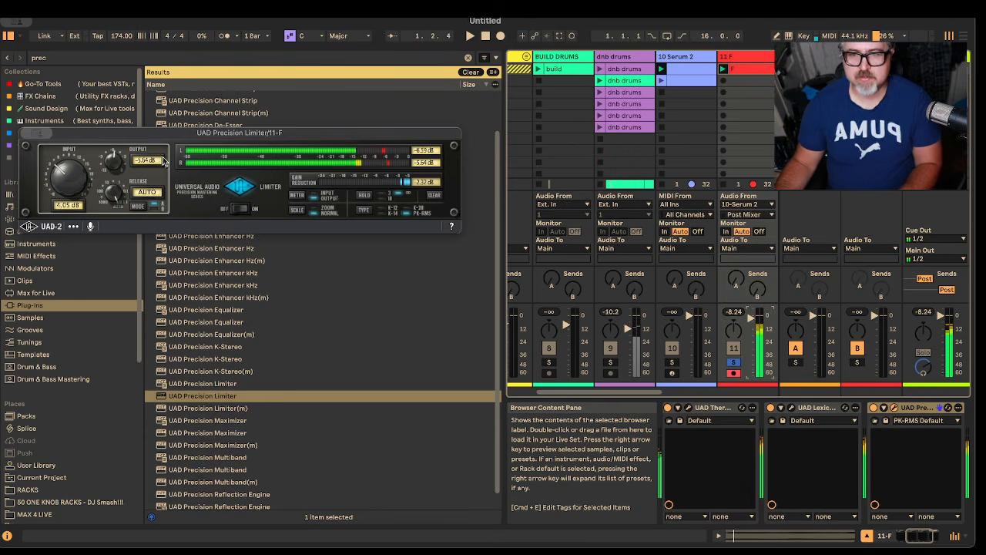
{"action": "key", "text": "space"}
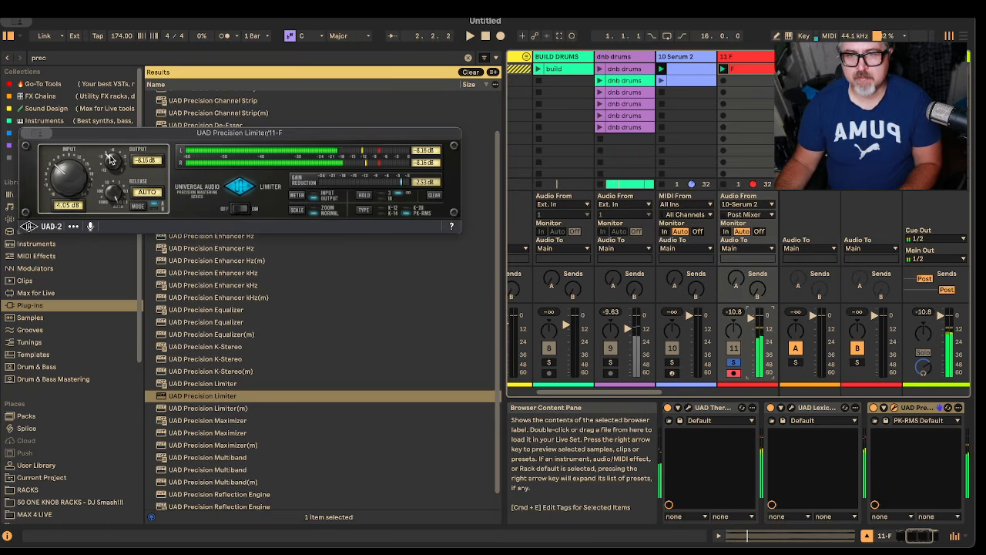
{"action": "key", "text": "space"}
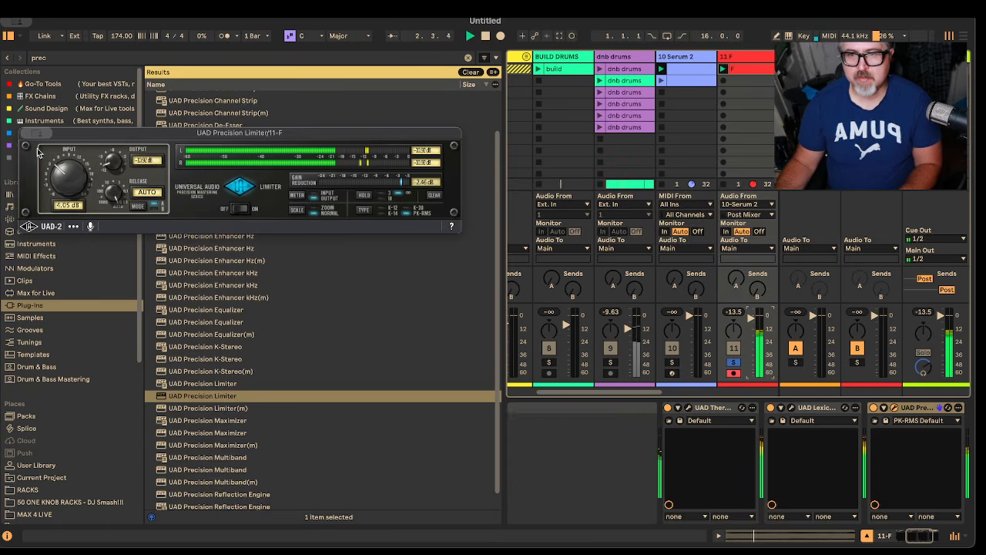
{"action": "key", "text": "space"}
{"action": "left_click_drag", "start_coordinate": [112, 162], "coordinate": [115, 157]}
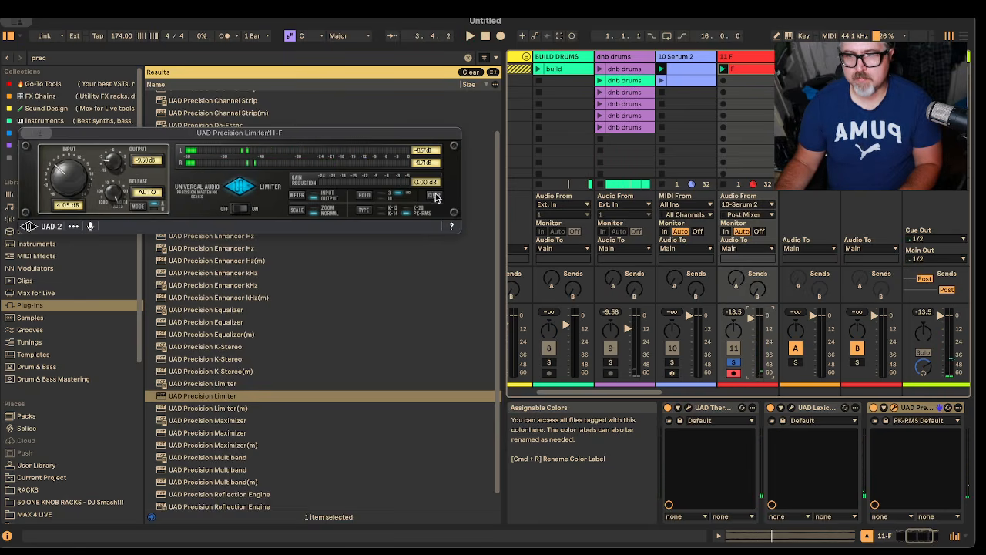
{"action": "key", "text": "space"}
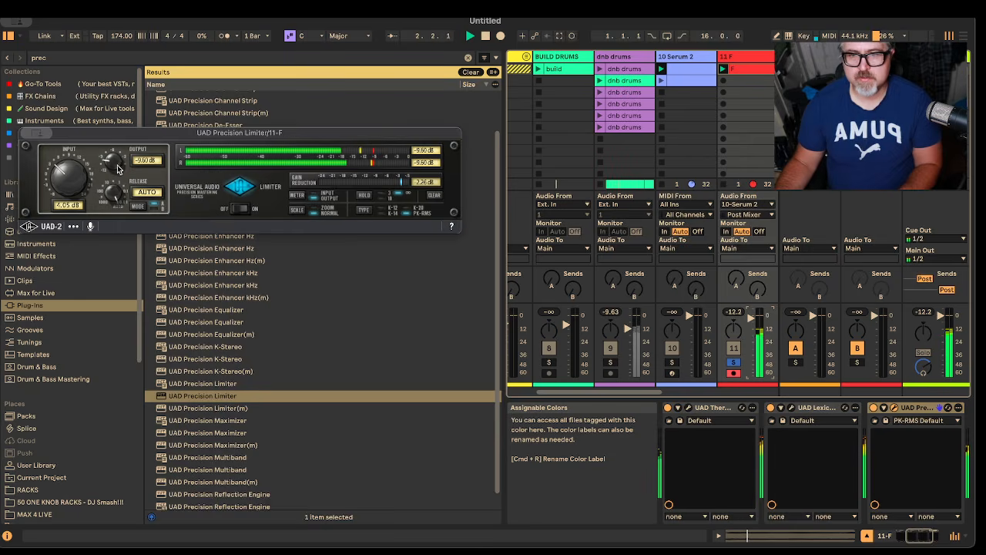
{"action": "left_click_drag", "start_coordinate": [110, 163], "coordinate": [113, 176]}
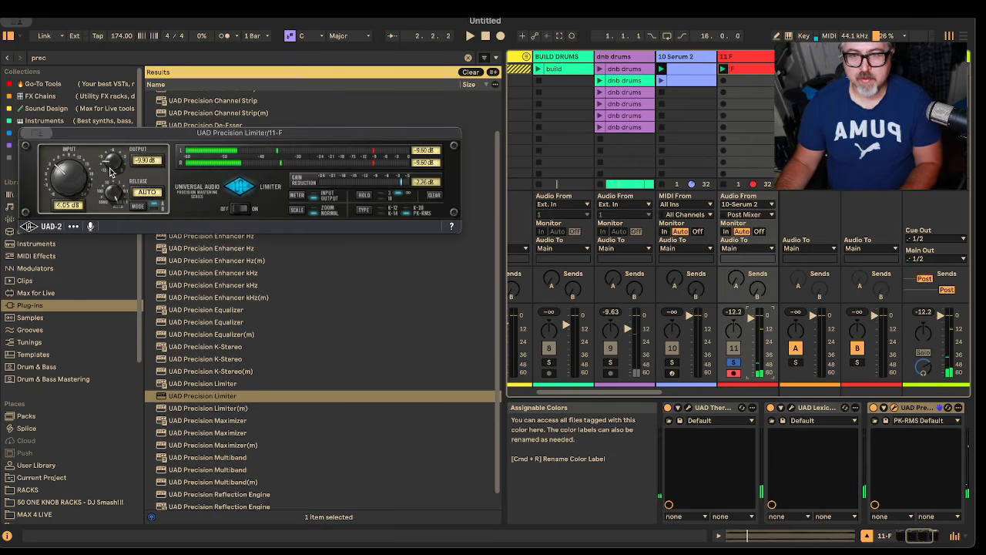
{"action": "key", "text": "space"}
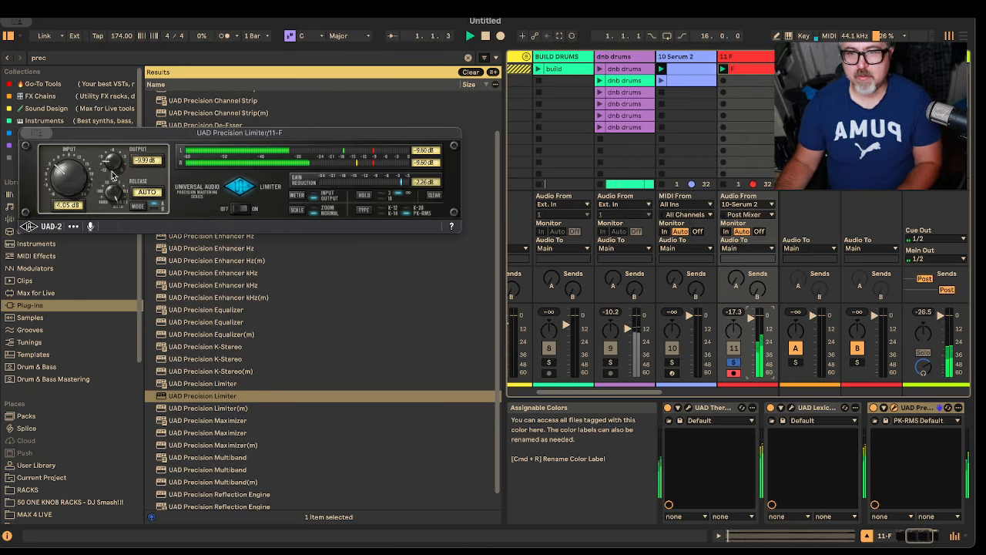
{"action": "left_click", "coordinate": [436, 197]}
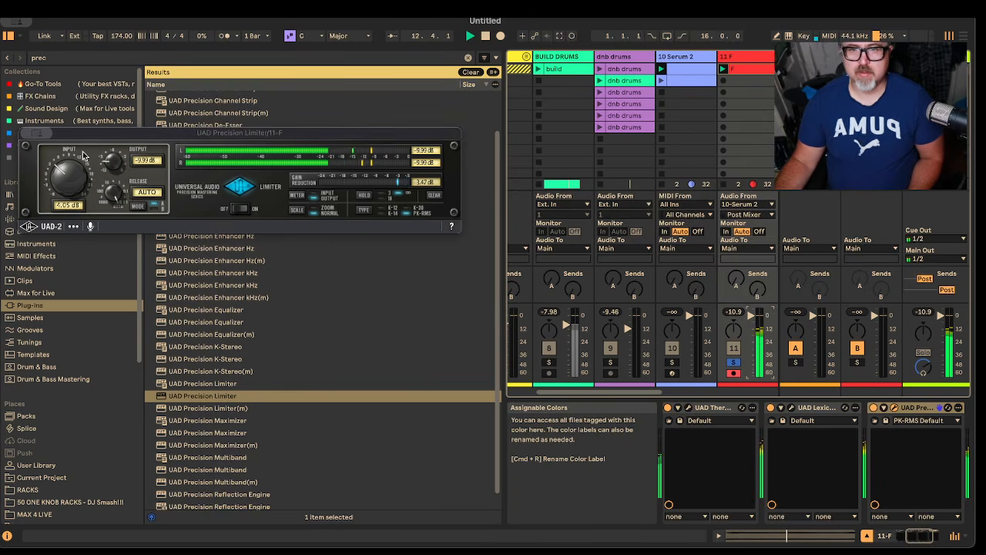
Step: Close the Precision Limiter window, clear the plug-in search and hide the browser
{"action": "key", "text": "super+w"}
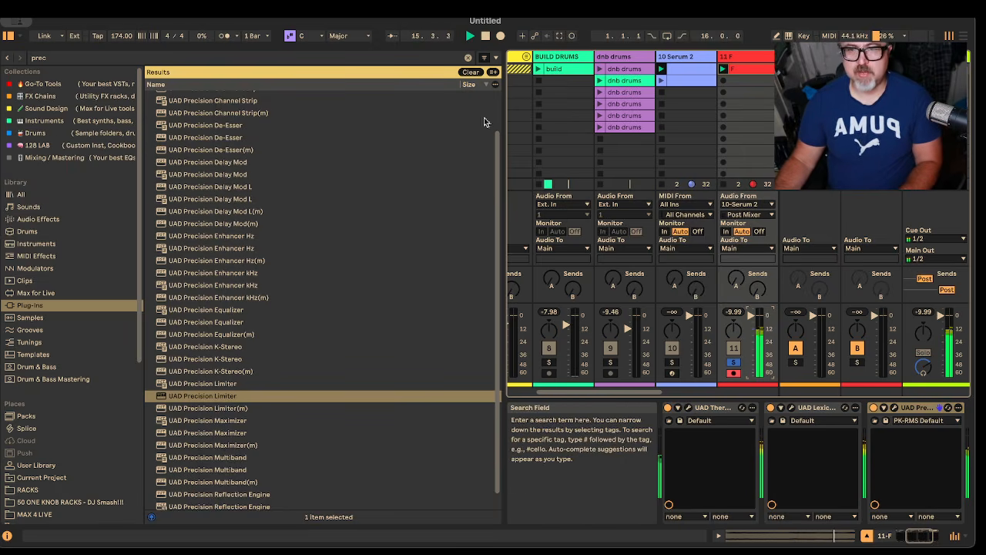
{"action": "left_click", "coordinate": [468, 58]}
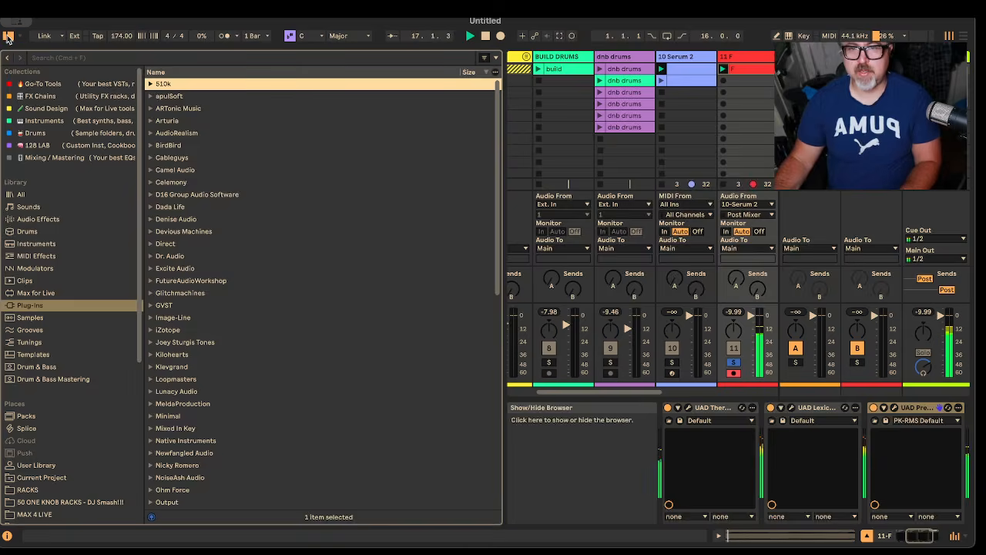
{"action": "left_click", "coordinate": [8, 37]}
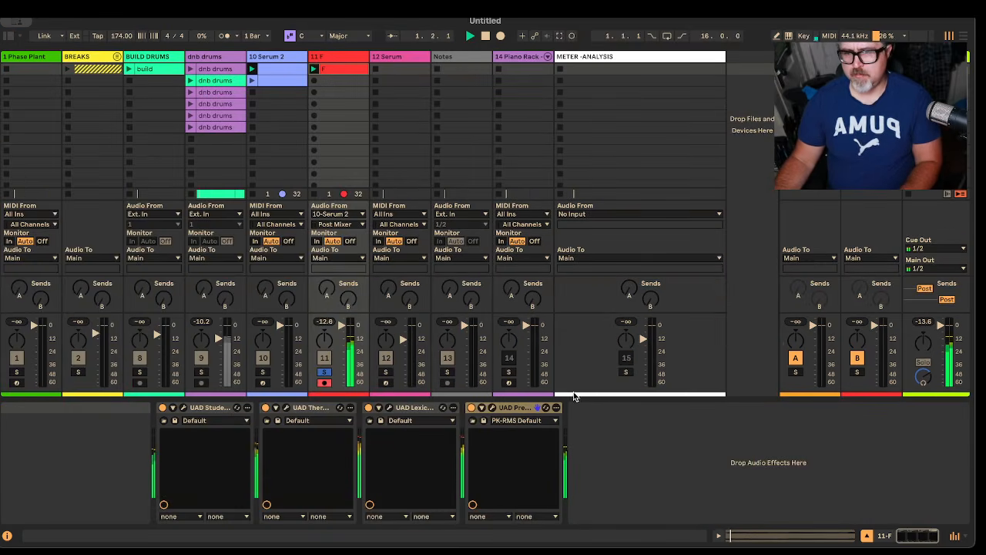
Step: Group the four UAD plug-ins on the F track into an Audio Effect Rack
{"action": "left_click", "coordinate": [519, 410]}
{"action": "left_click", "coordinate": [218, 407], "text": "shift"}
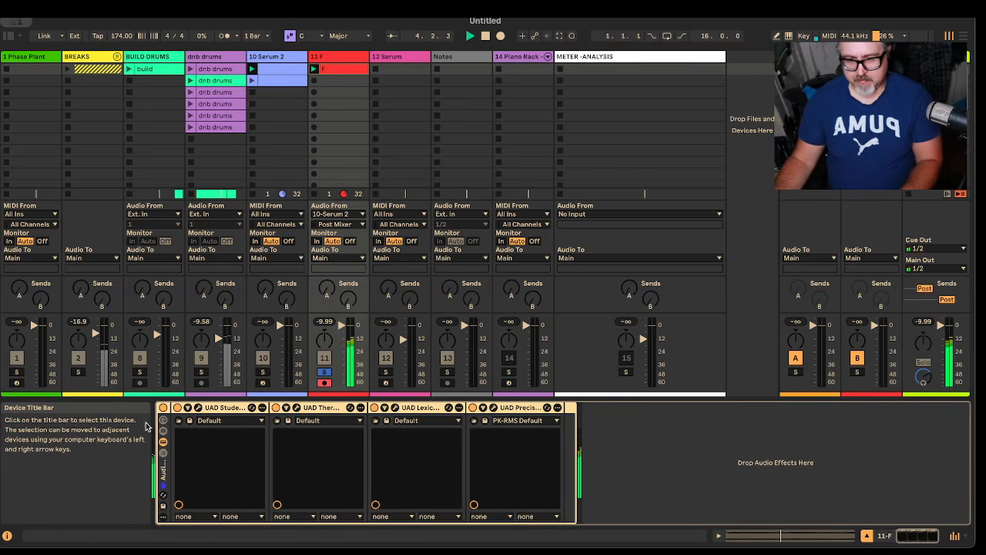
{"action": "key", "text": "ctrl+g"}
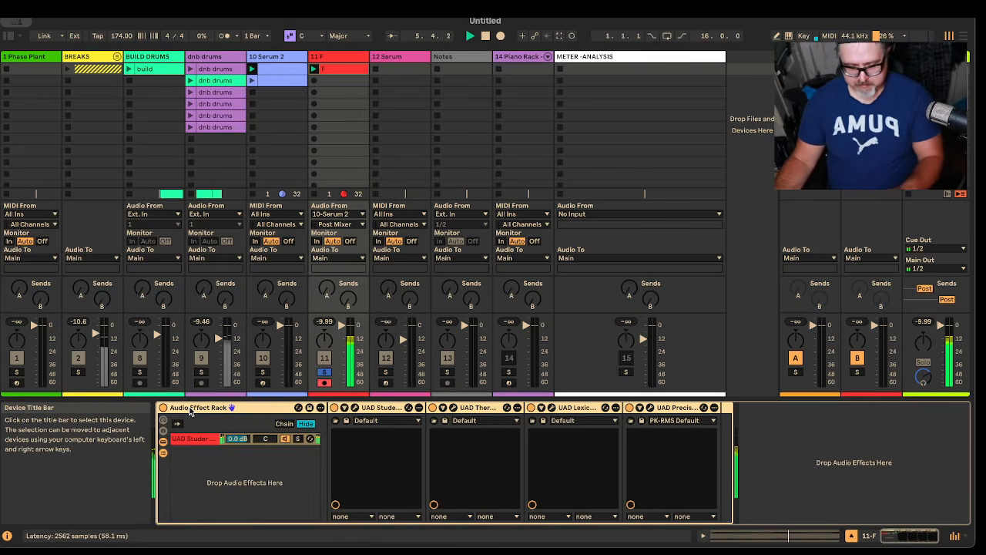
Step: Rename the rack with a title starting "Uad Riser Chain Recipie #8 Filter" and collapse its chain list and devices
{"action": "key", "text": "ctrl+r"}
{"action": "type", "text": "Ua"}
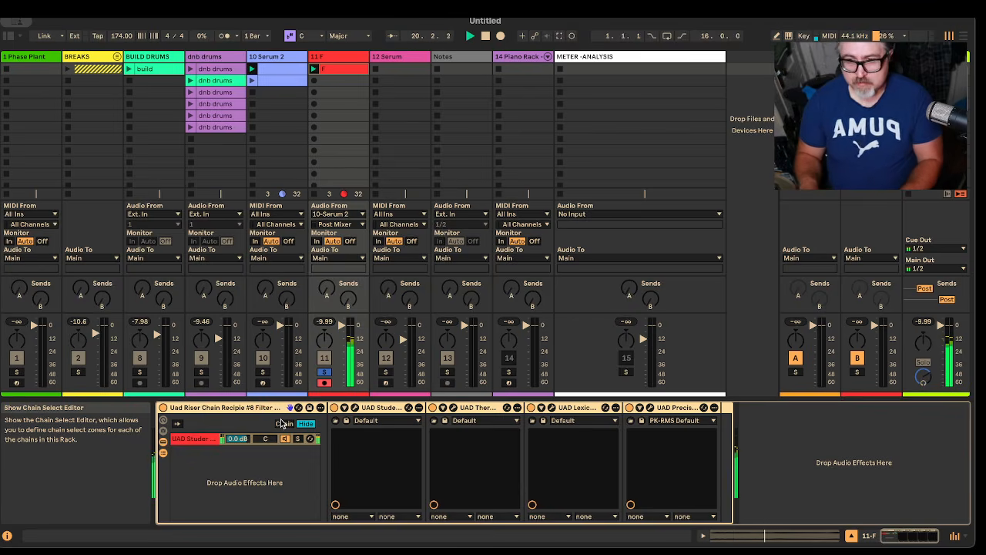
{"action": "left_click", "coordinate": [163, 441]}
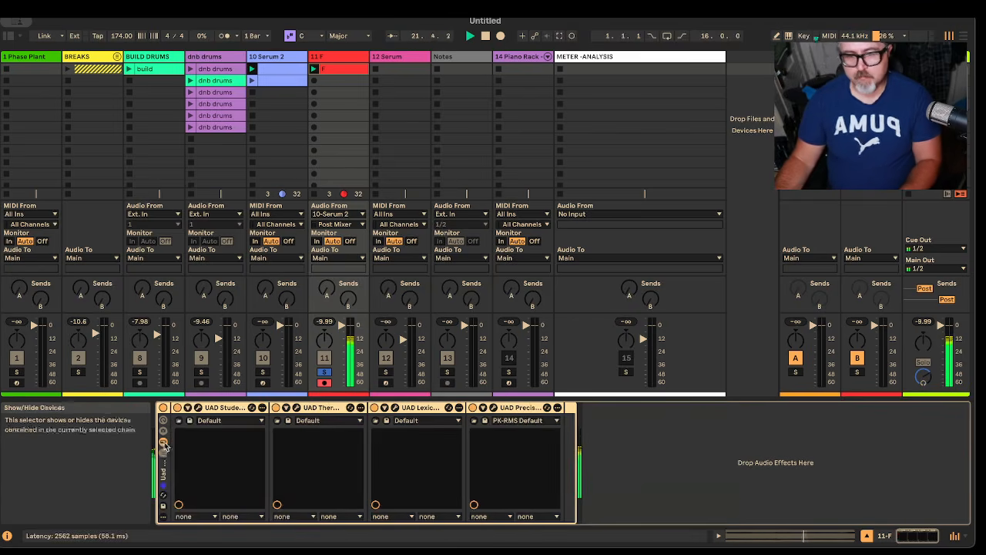
{"action": "left_click", "coordinate": [162, 452]}
Step: Add a breakpoint at beat 8.3 in the F clip's Track Volume envelope and lower its end point to about -2.7 dB
{"action": "left_click", "coordinate": [339, 68]}
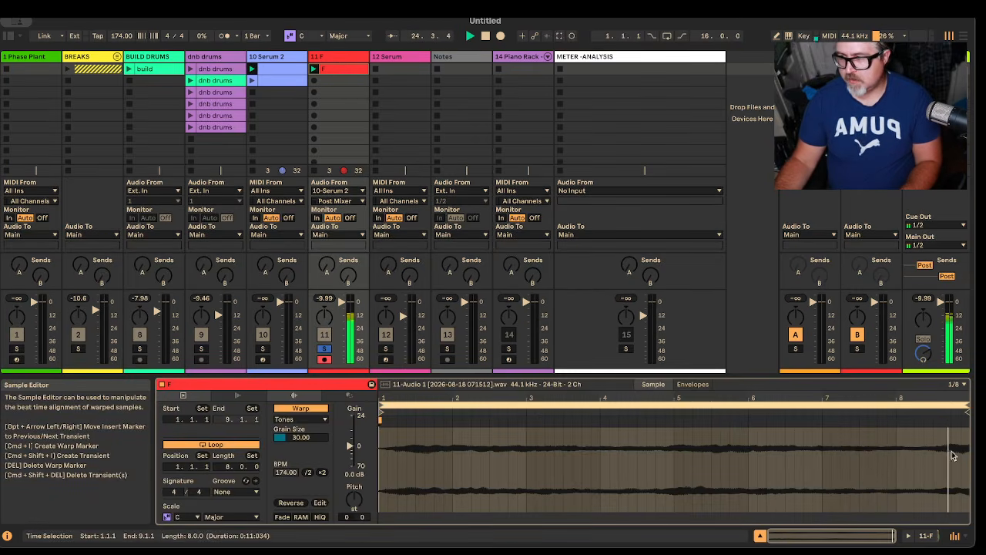
{"action": "left_click_drag", "start_coordinate": [961, 399], "coordinate": [961, 470]}
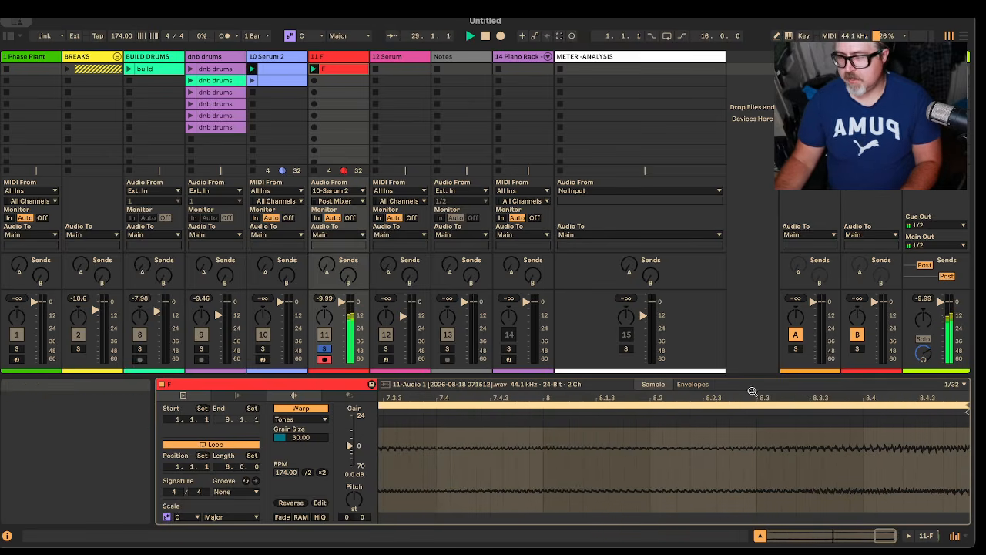
{"action": "left_click", "coordinate": [693, 384]}
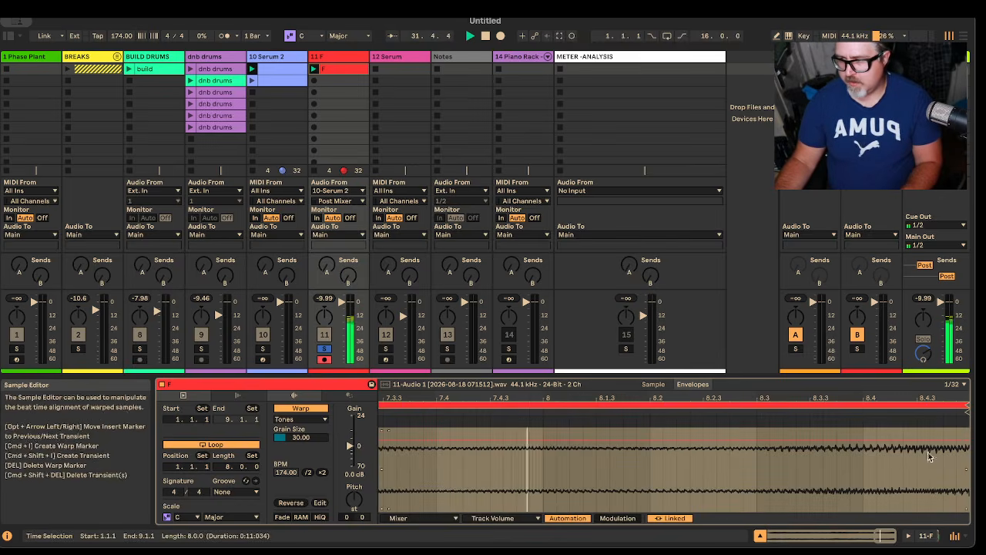
{"action": "key", "text": "space"}
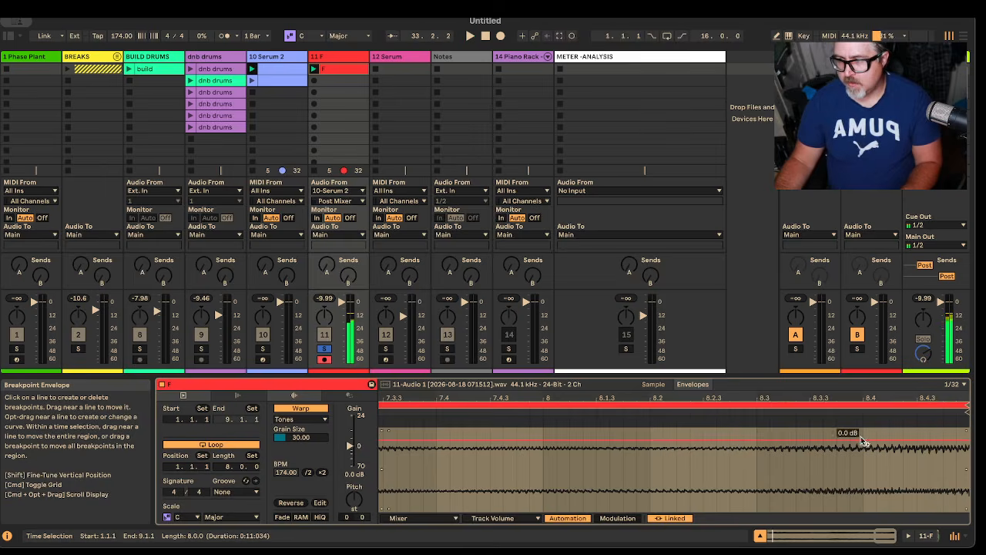
{"action": "left_click", "coordinate": [759, 443]}
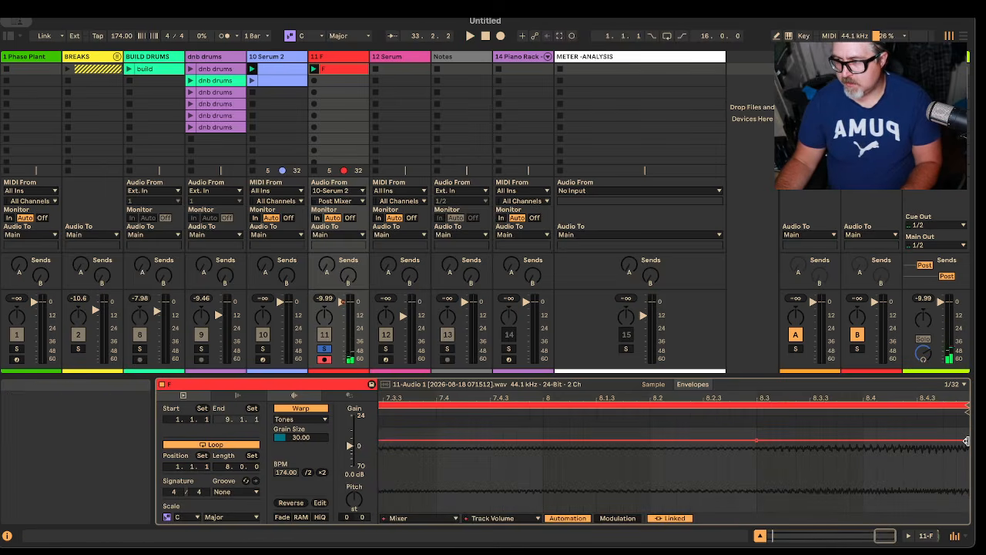
{"action": "left_click_drag", "start_coordinate": [969, 445], "coordinate": [969, 450]}
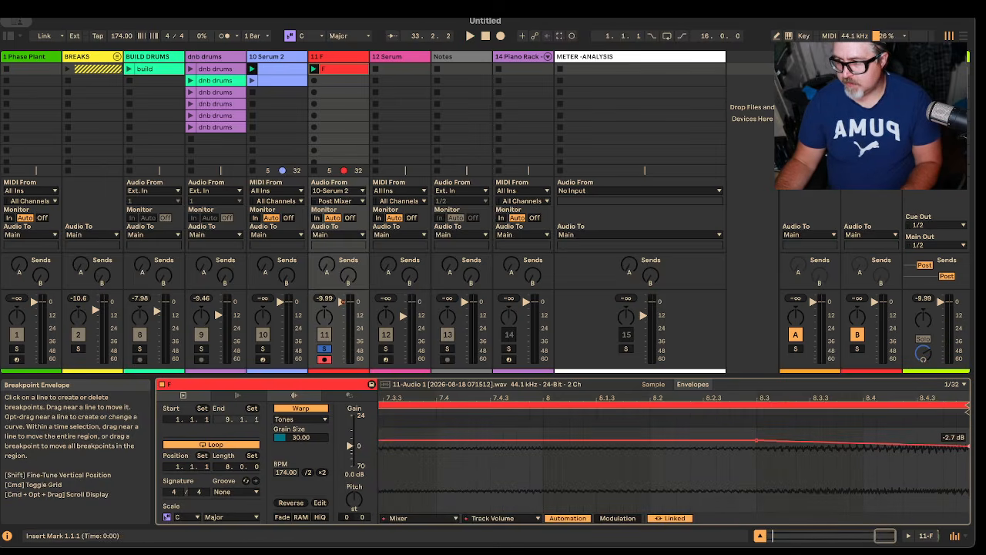
{"action": "key", "text": "space"}
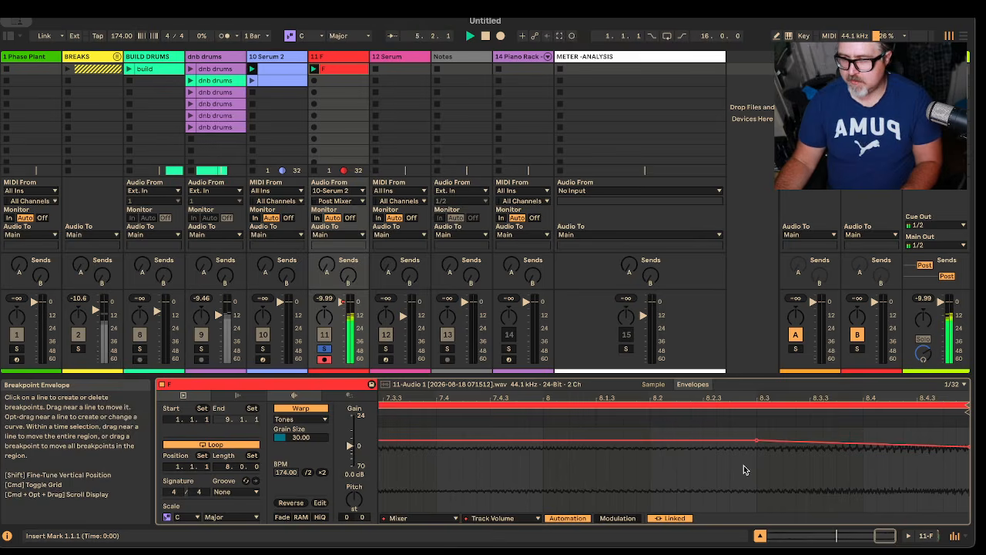
Step: Adjust the volume envelope's end point to about -3.0 dB and bend the final fade segment into a curve
{"action": "key", "text": "w"}
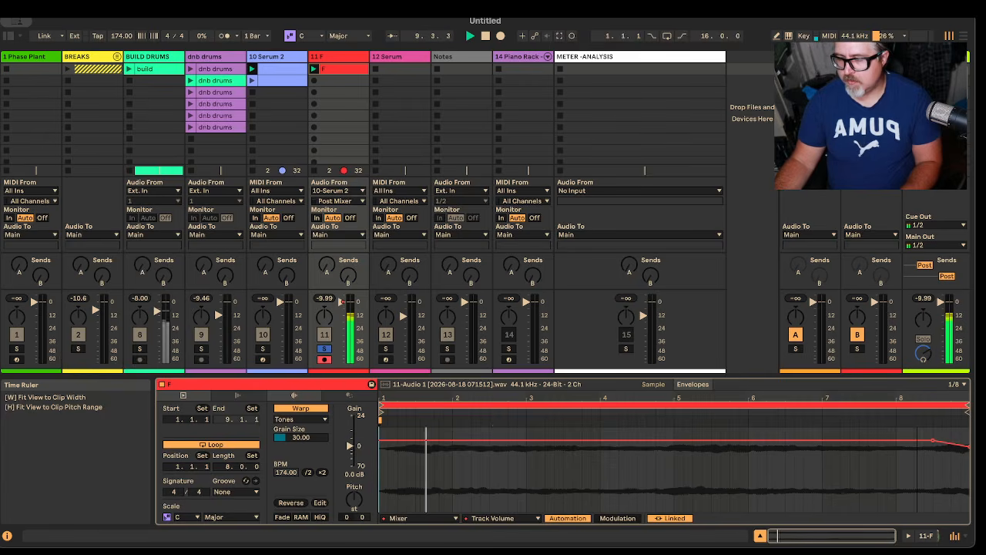
{"action": "left_click_drag", "start_coordinate": [961, 447], "coordinate": [960, 441]}
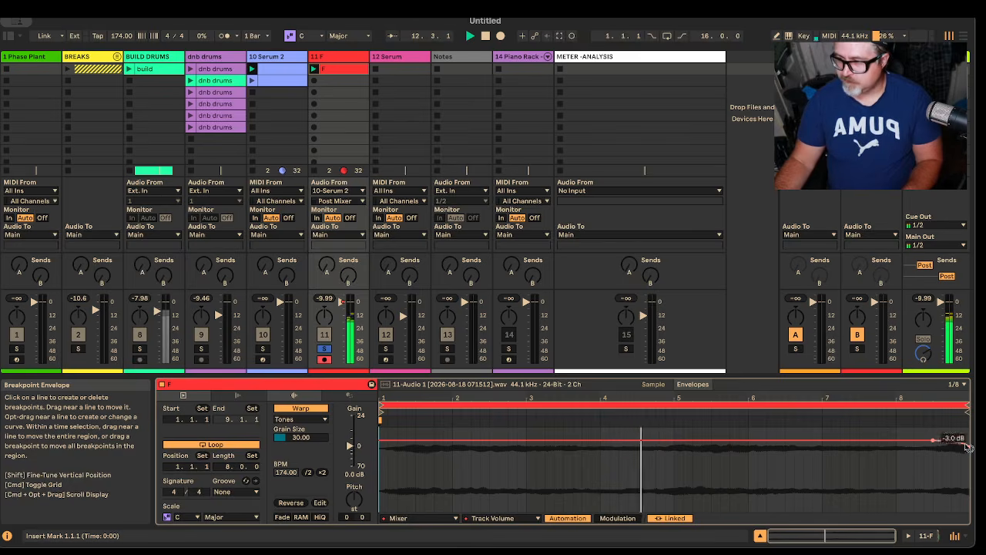
{"action": "left_click_drag", "start_coordinate": [967, 452], "coordinate": [970, 453]}
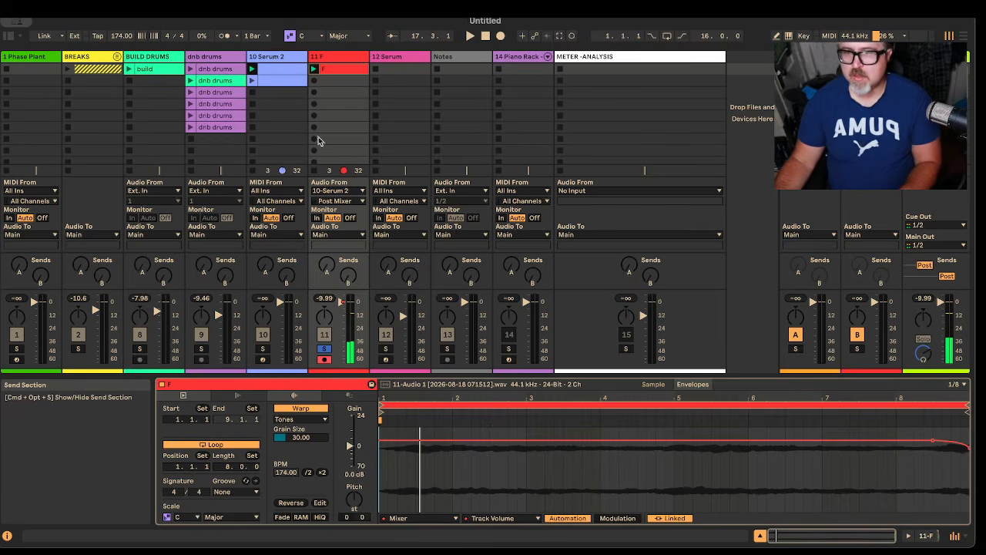
Step: Arm the Serum 2 track, reactivate both of its devices and open the Serum 2 editor for playback
{"action": "left_click", "coordinate": [263, 360]}
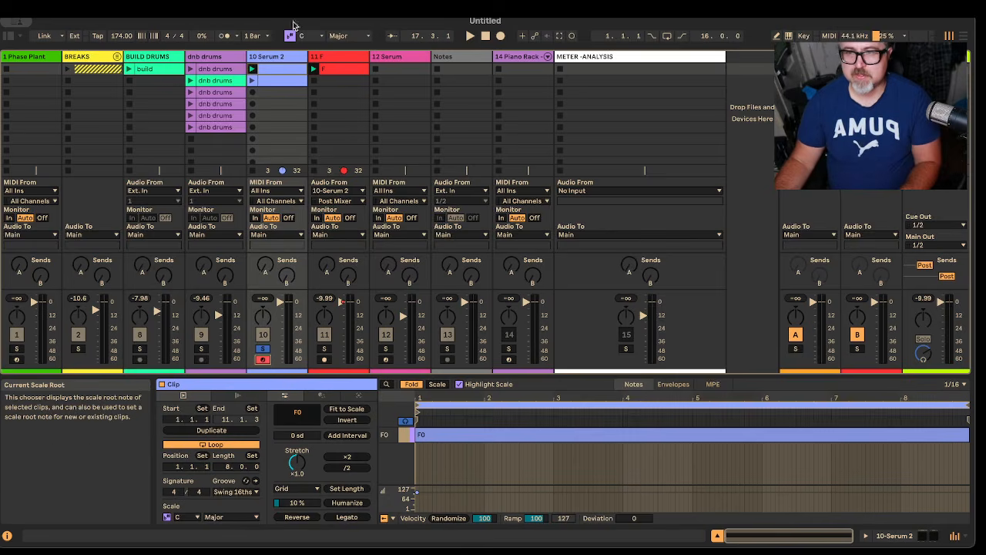
{"action": "left_click", "coordinate": [274, 56]}
{"action": "key", "text": "space"}
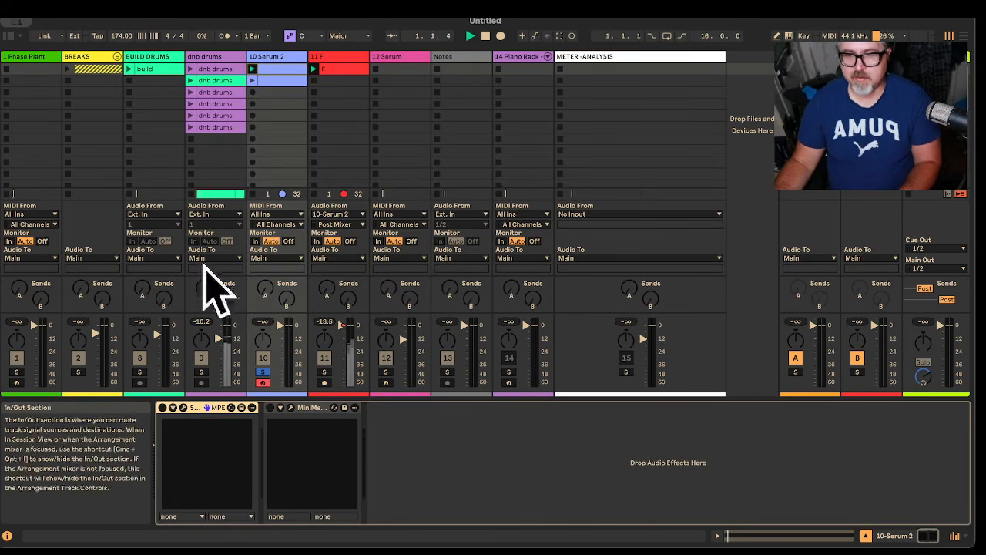
{"action": "left_click", "coordinate": [162, 408]}
{"action": "left_click", "coordinate": [270, 407]}
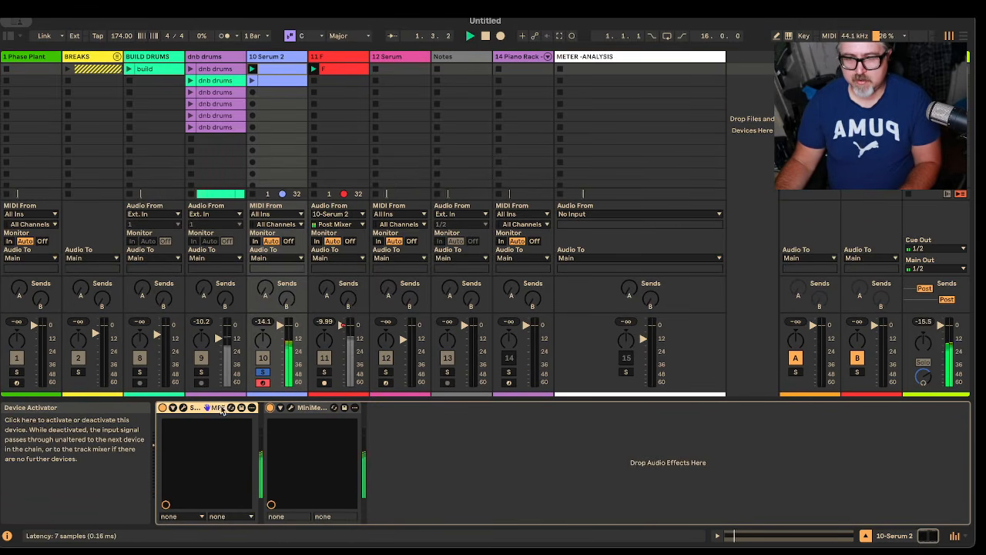
{"action": "left_click", "coordinate": [280, 409]}
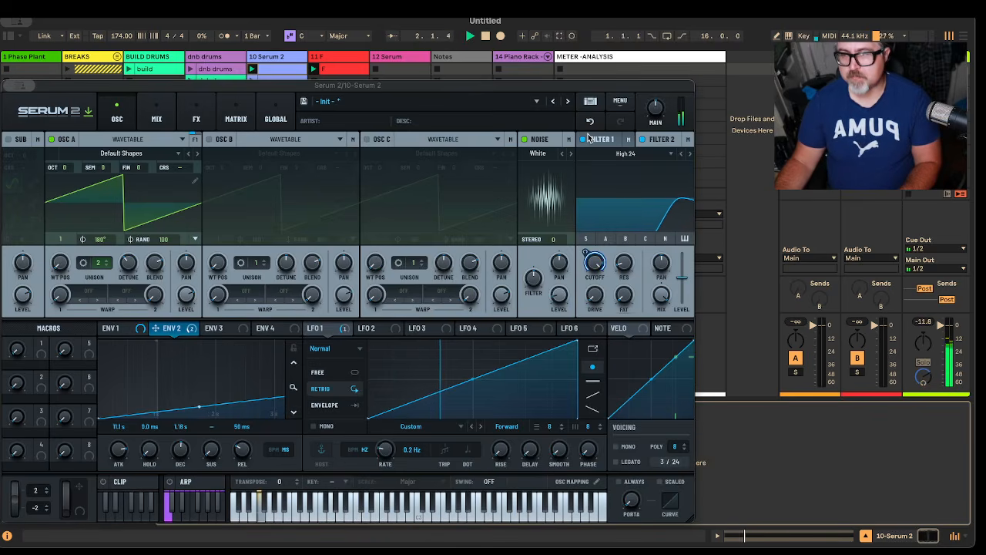
{"action": "key", "text": "space"}
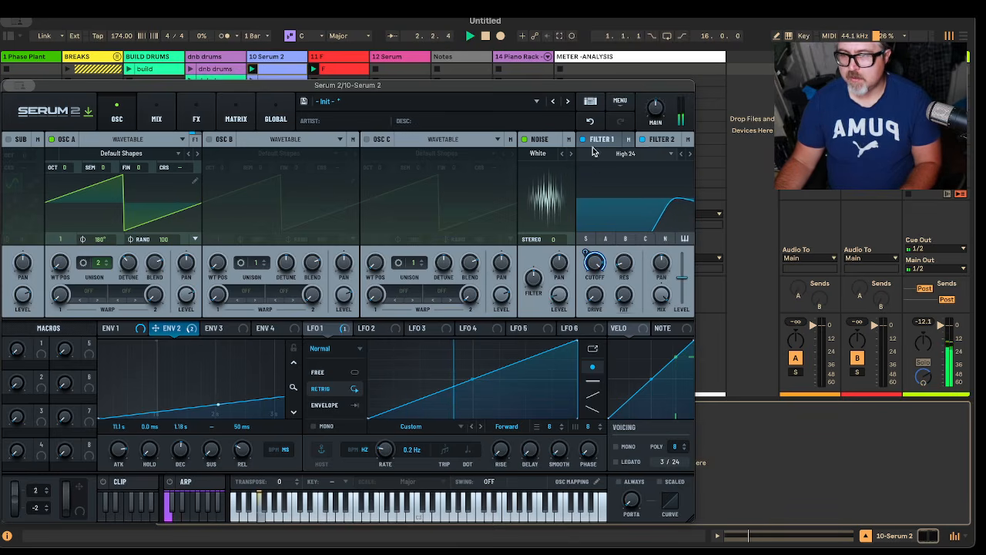
Step: Adjust the Env 2 modulation depth on the High 24 filter's cutoff and set the Env 2 attack to 13.0 s
{"action": "mouse_move", "coordinate": [590, 252]}
{"action": "left_click_drag", "start_coordinate": [590, 252], "coordinate": [594, 244]}
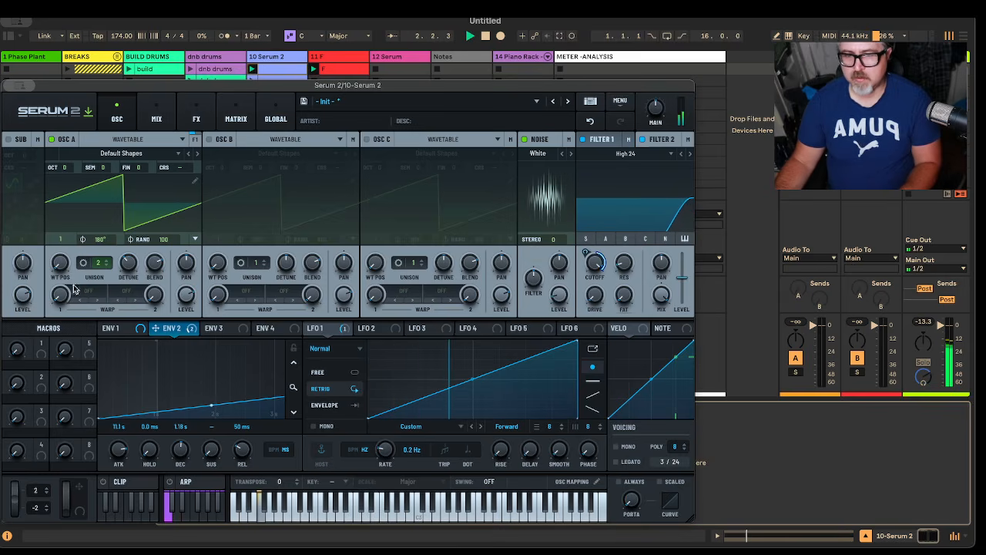
{"action": "scroll", "coordinate": [119, 452], "scroll_direction": "up", "scroll_amount": 2}
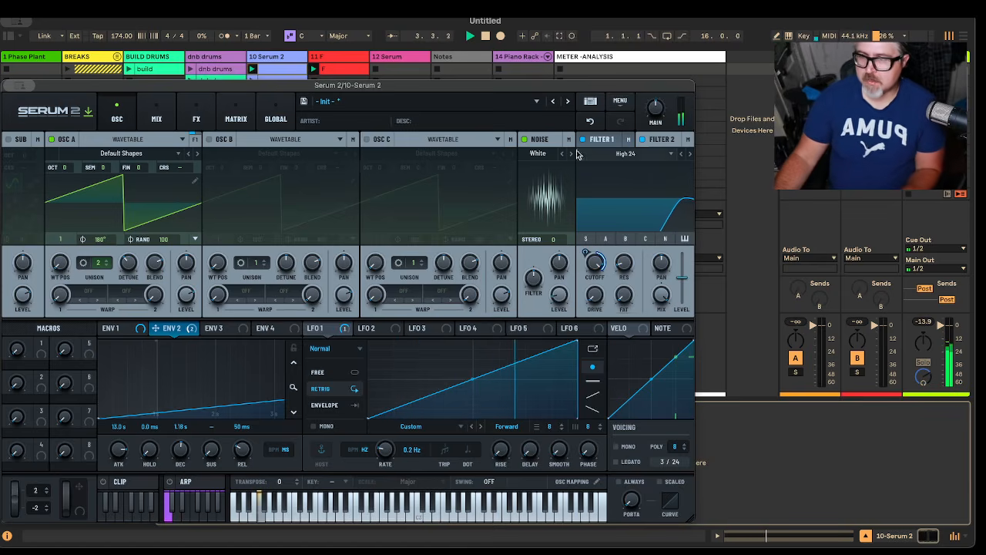
Step: On the MG Low 24 filter, adjust the LFO 1 modulation depth on resonance and the Env 2 modulation depth on cutoff
{"action": "left_click", "coordinate": [608, 144]}
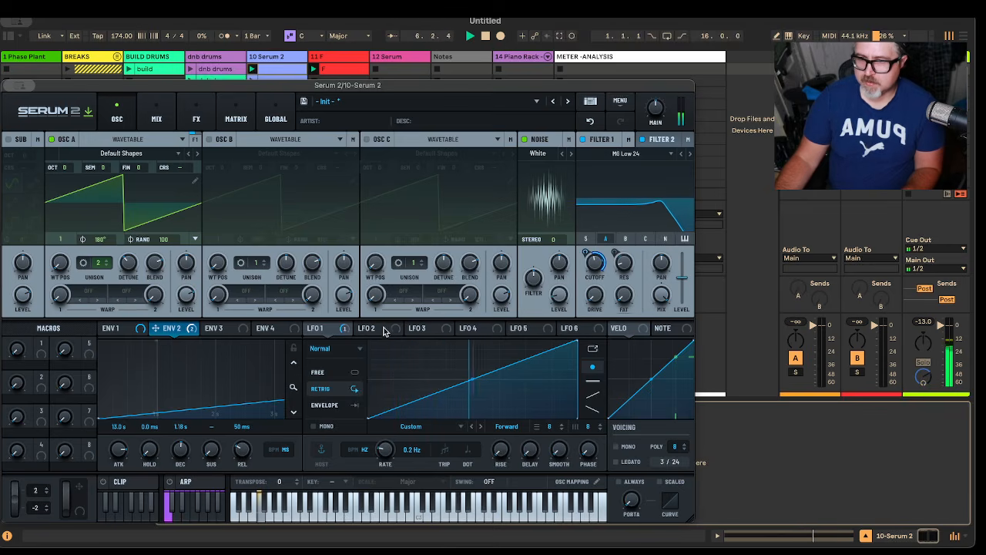
{"action": "left_click", "coordinate": [337, 330]}
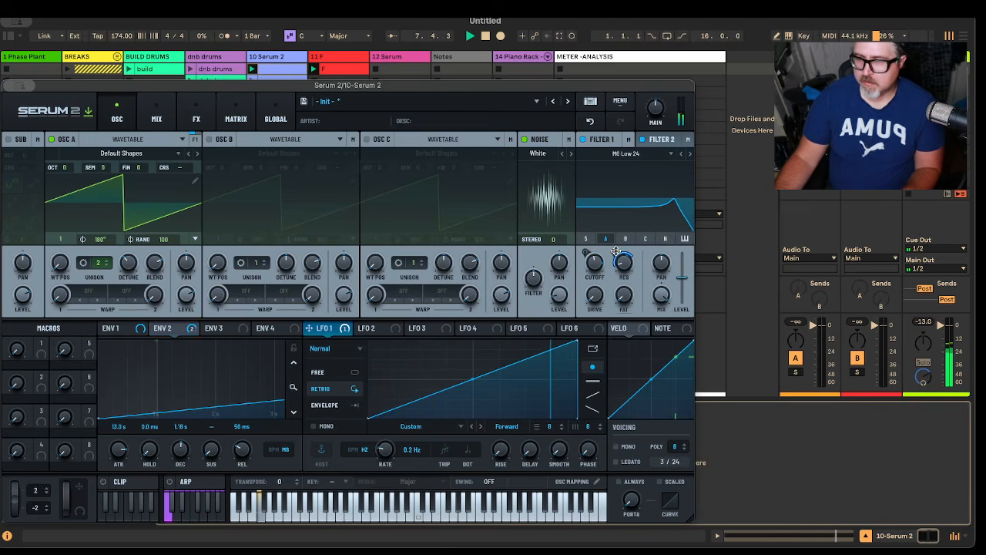
{"action": "left_click_drag", "start_coordinate": [615, 252], "coordinate": [616, 260]}
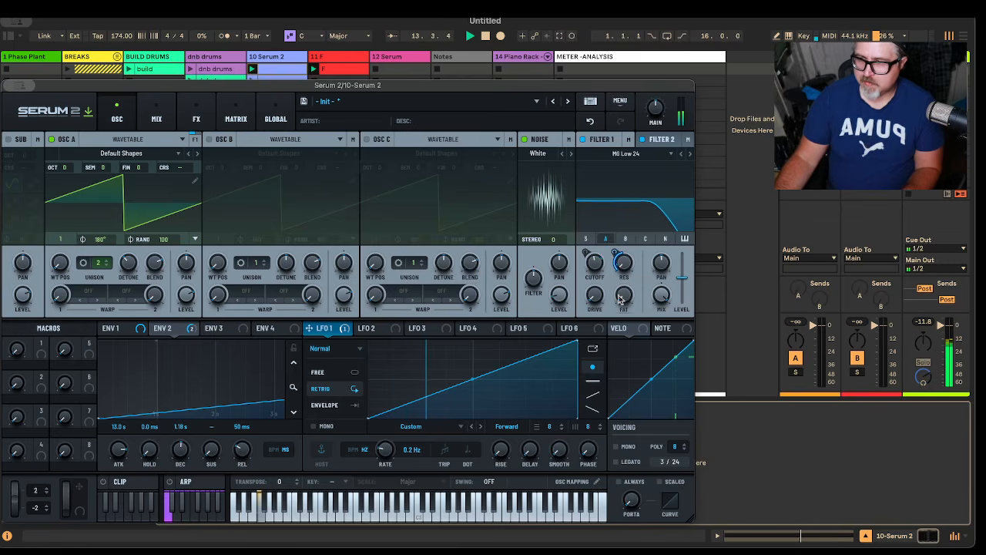
{"action": "mouse_move", "coordinate": [615, 255]}
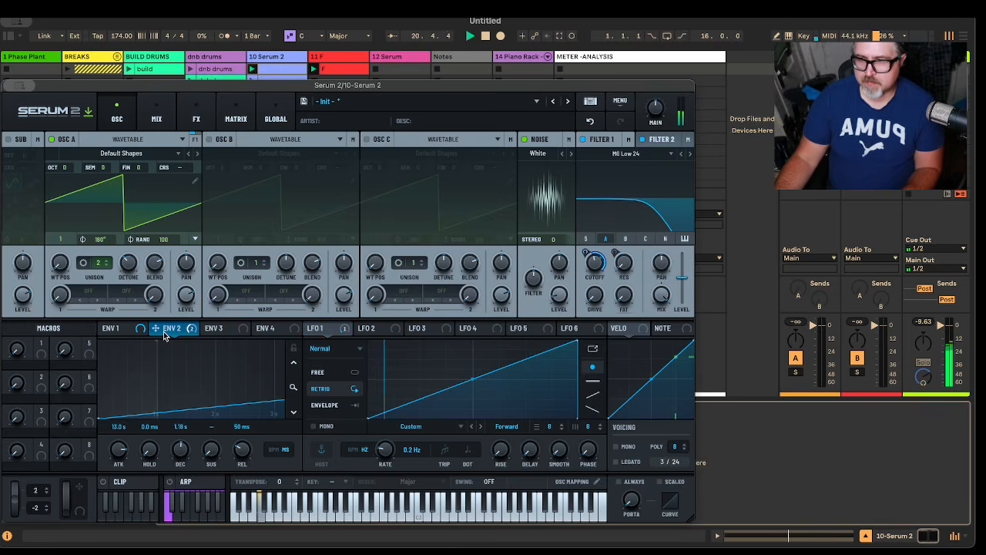
{"action": "mouse_move", "coordinate": [586, 256]}
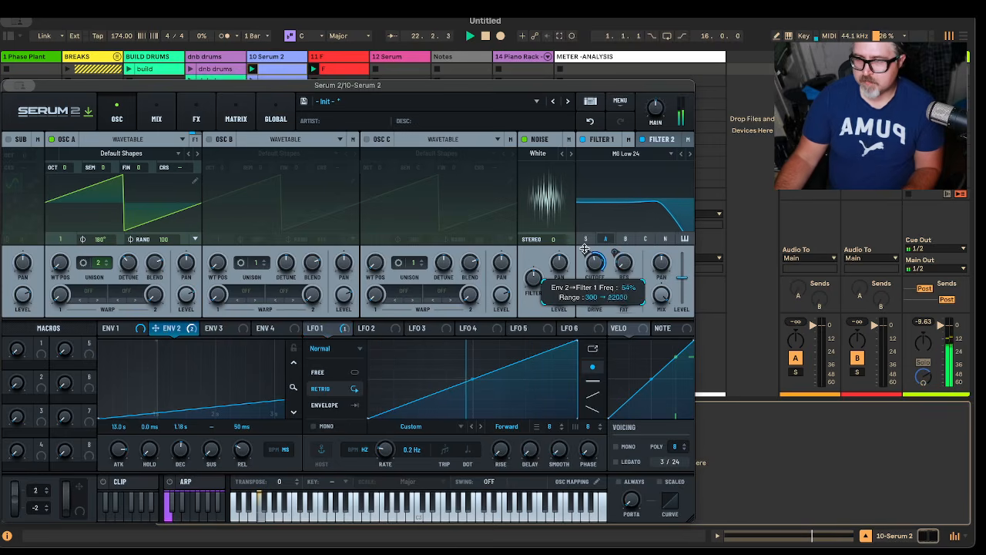
{"action": "left_click_drag", "start_coordinate": [586, 257], "coordinate": [587, 259]}
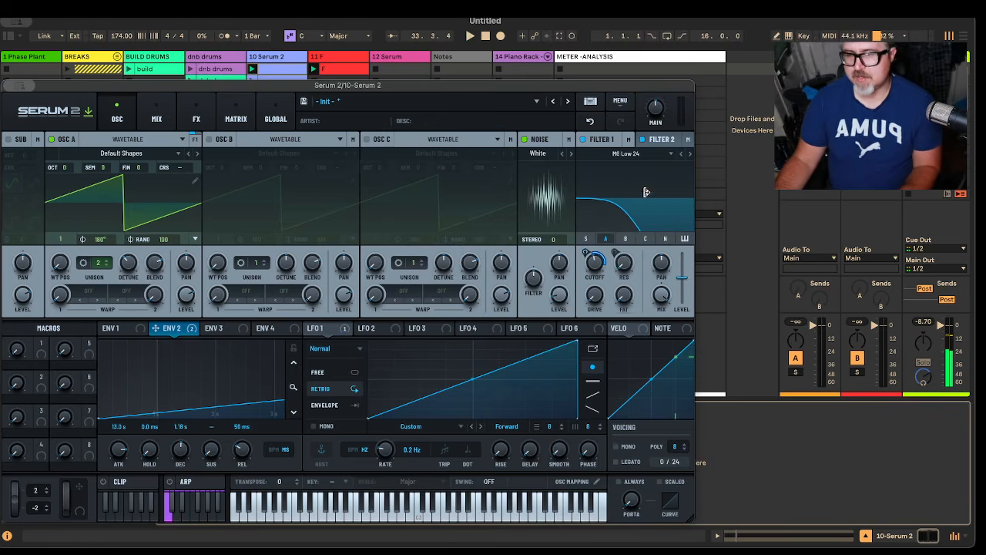
Step: Slow the LFO 1 rate to 0.02 Hz and restart playback
{"action": "left_click", "coordinate": [329, 336]}
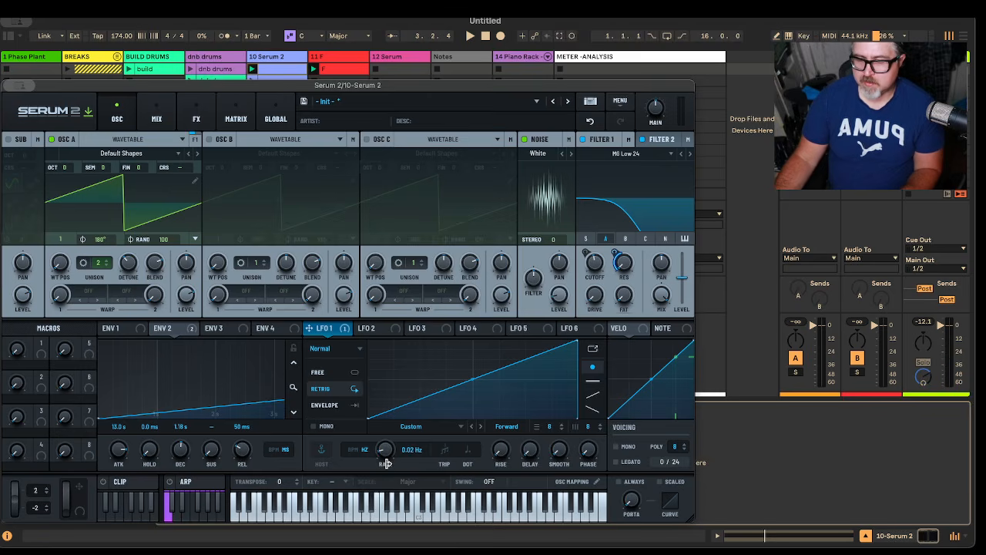
{"action": "key", "text": "space"}
Step: Adjust the Env 2 modulation depth on Filter 2's cutoff, set the Env 2 hold to 145 ms and close Serum 2
{"action": "left_click", "coordinate": [664, 142]}
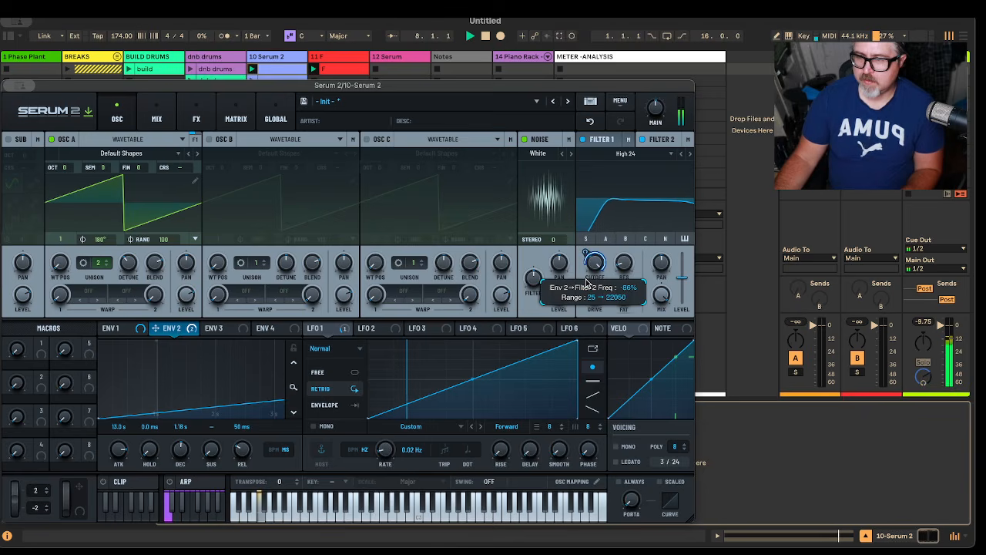
{"action": "left_click_drag", "start_coordinate": [585, 282], "coordinate": [585, 293]}
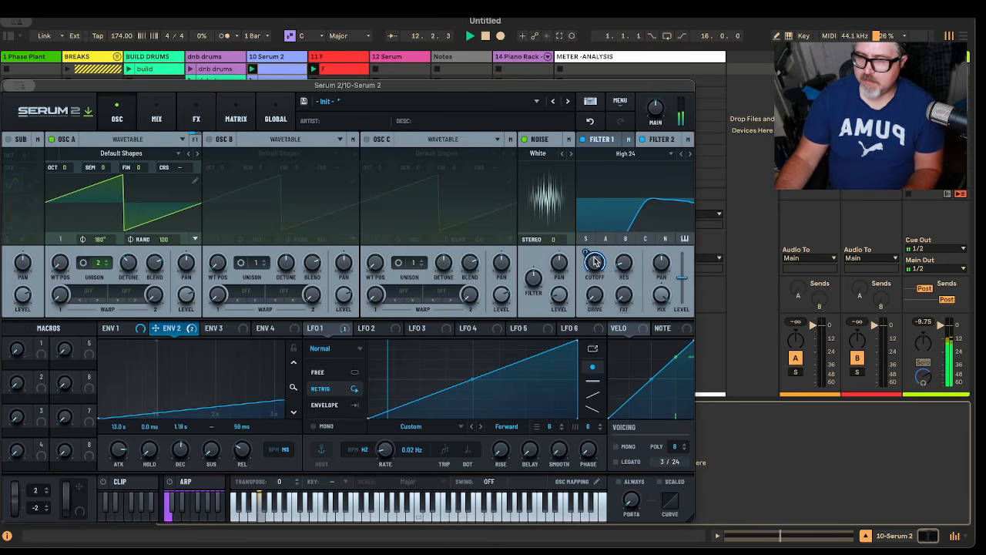
{"action": "mouse_move", "coordinate": [594, 262]}
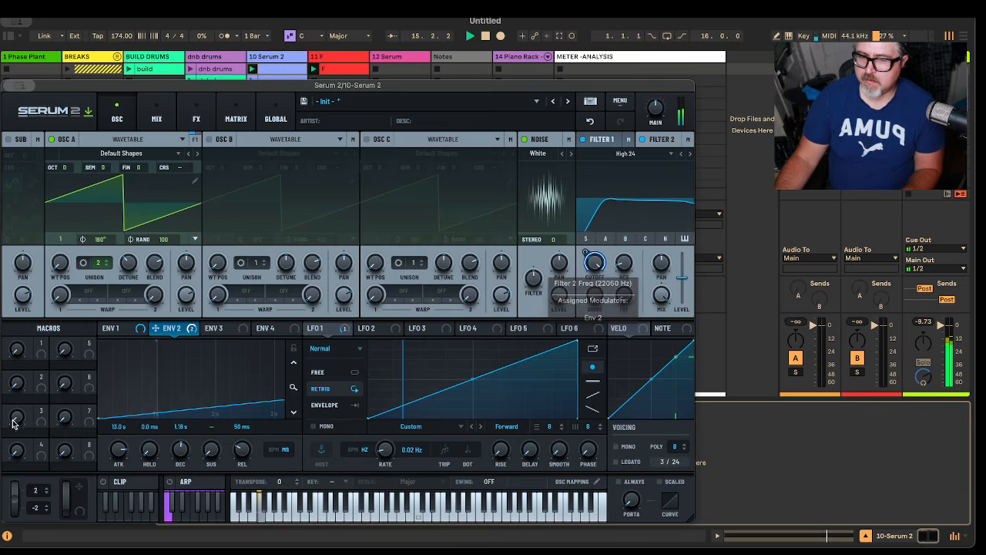
{"action": "left_click_drag", "start_coordinate": [151, 449], "coordinate": [162, 415]}
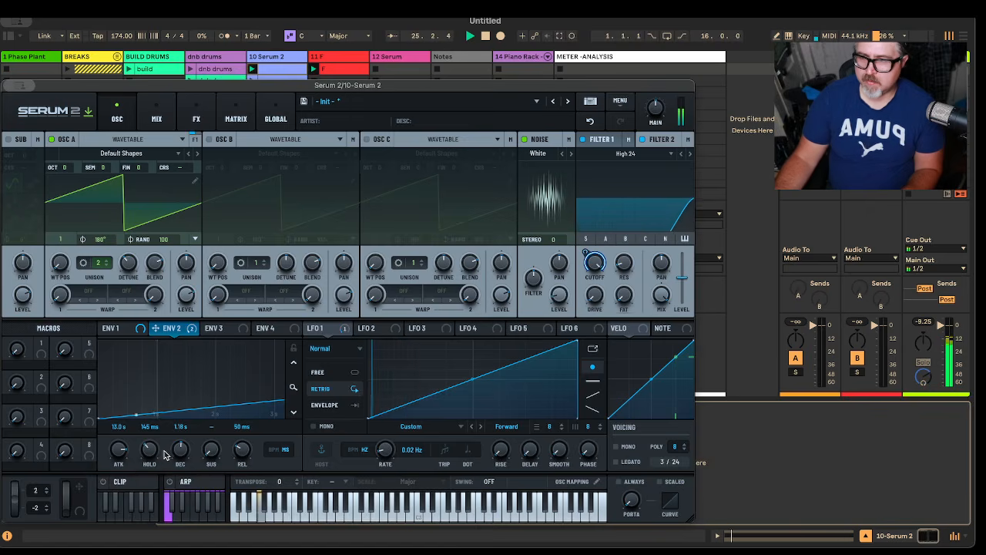
{"action": "left_click", "coordinate": [9, 85]}
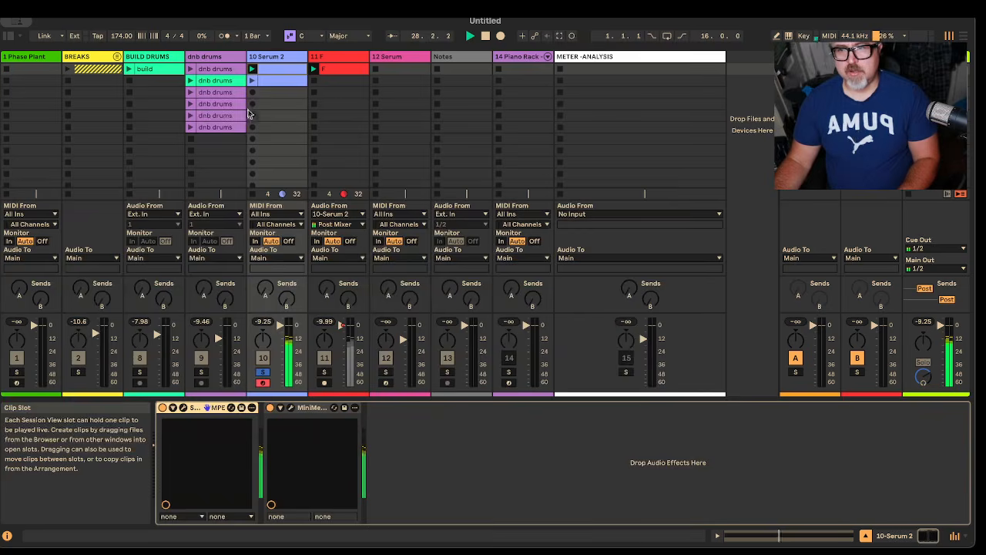
Step: Replace the F clip by deleting it, setting its track's monitoring to In and recording Serum 2 into the emptied slot
{"action": "left_click", "coordinate": [347, 71]}
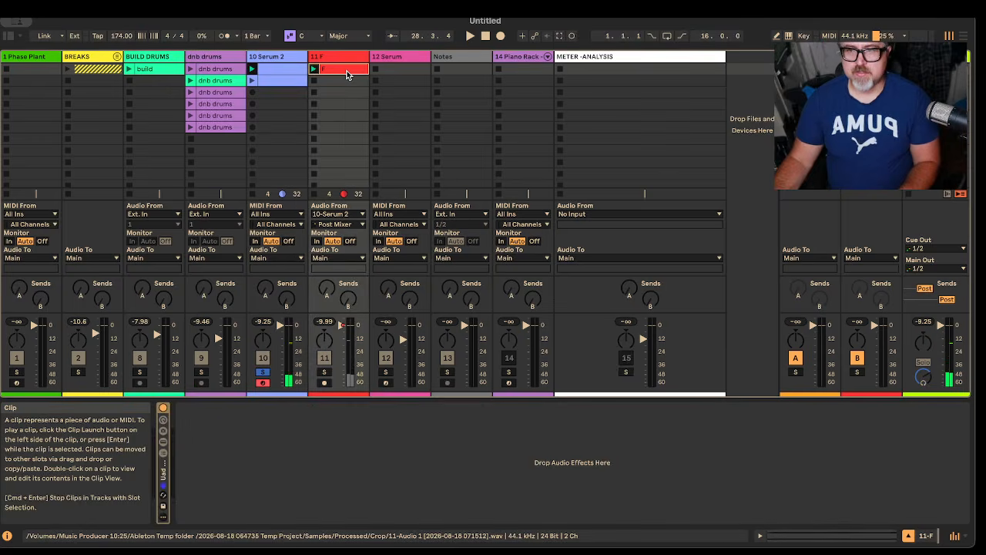
{"action": "key", "text": "Delete"}
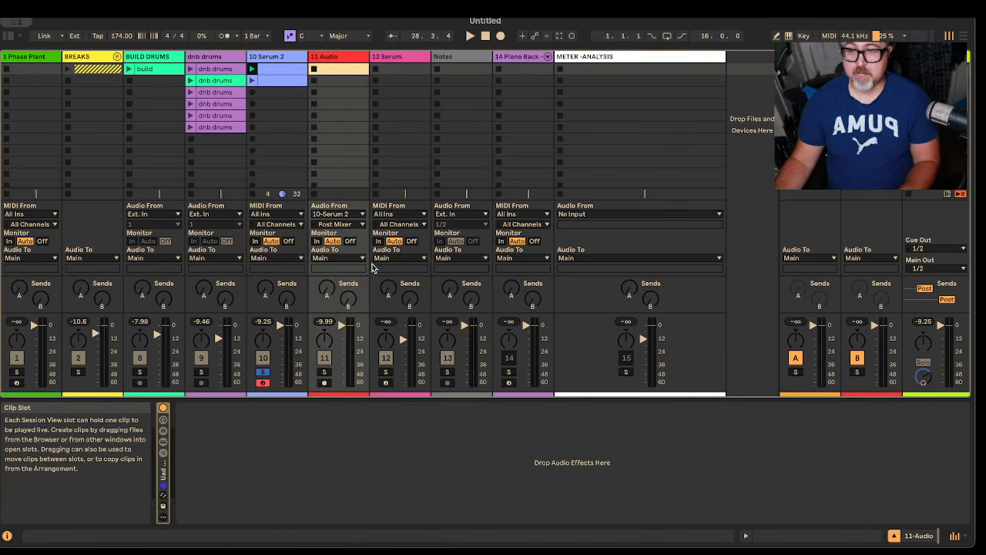
{"action": "left_click", "coordinate": [316, 241]}
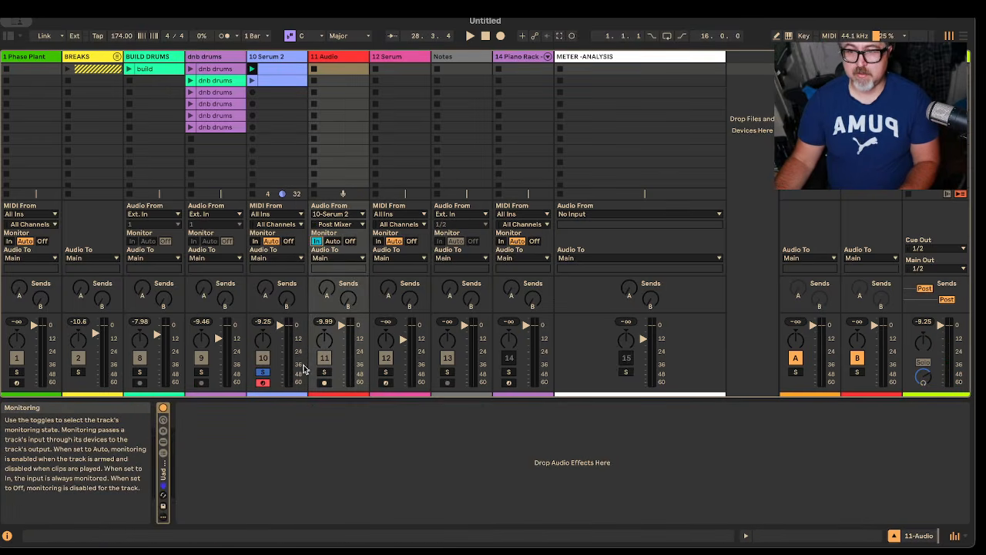
{"action": "left_click", "coordinate": [313, 68]}
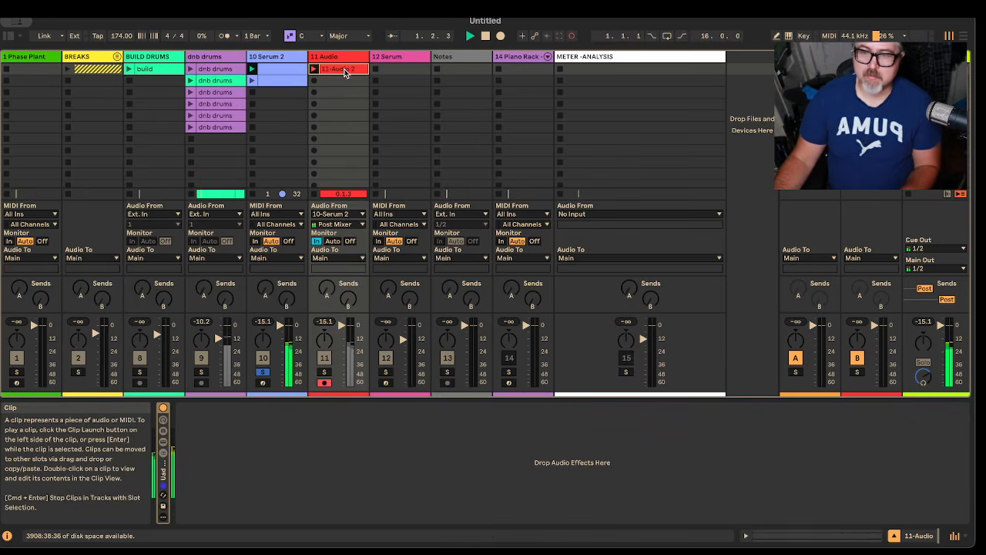
Step: Rename the recording clip as "F Riser Flter Mod Swp"
{"action": "key", "text": "super+r"}
{"action": "type", "text": "F"}
{"action": "type", "text": " Ris"}
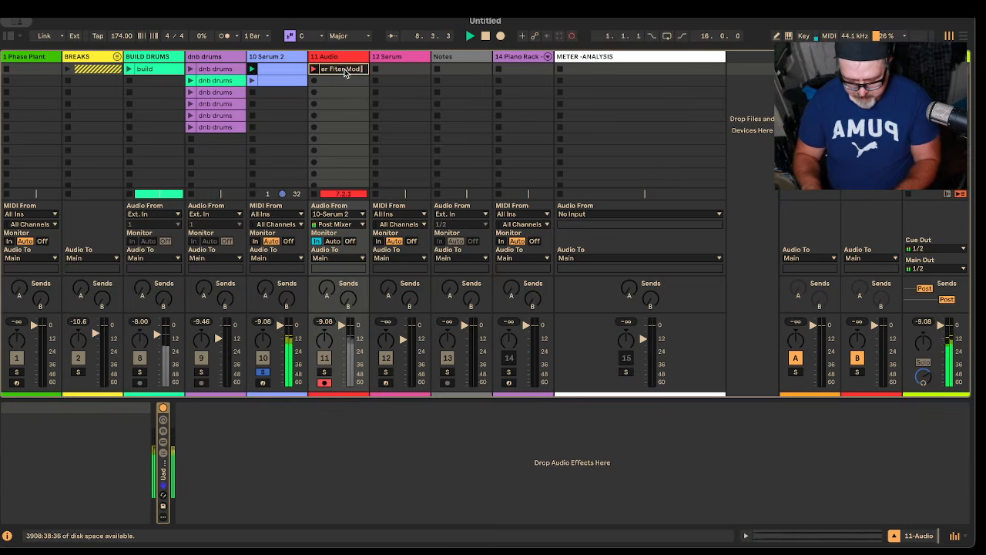
{"action": "key", "text": "Return"}
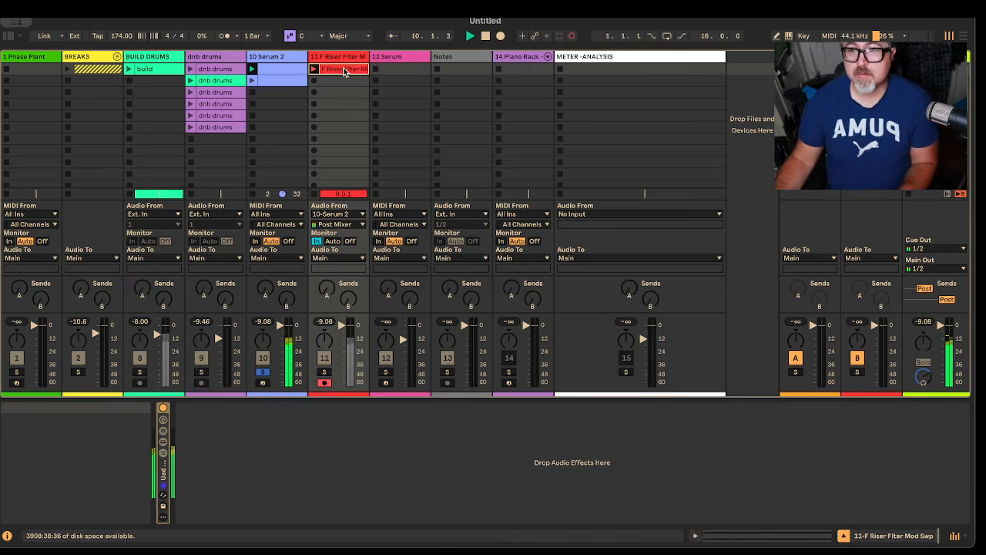
Step: Widen the F Riser Flter Mod Swp track, shorten its recorded clip's loop to 8 bars and crop the sample to that length
{"action": "left_click_drag", "start_coordinate": [369, 57], "coordinate": [418, 58]}
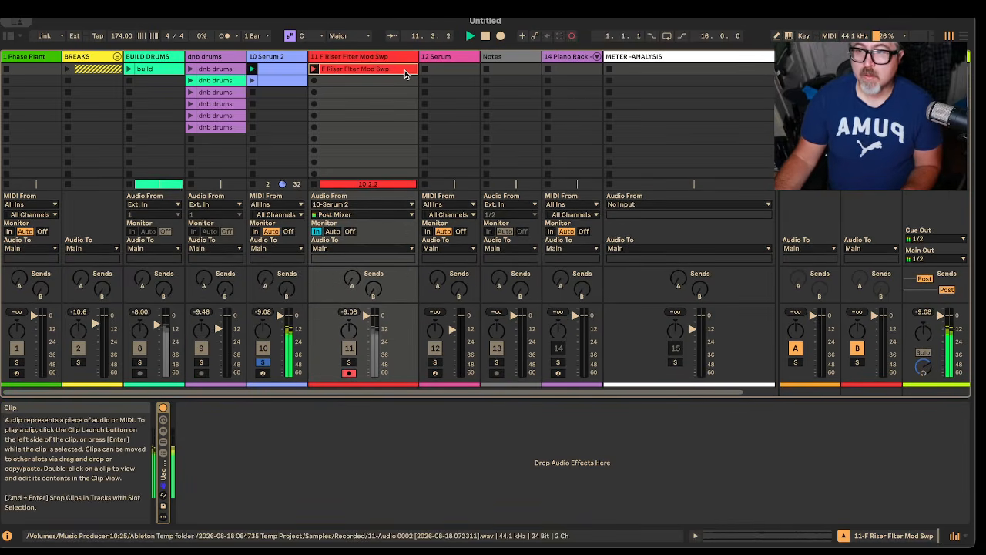
{"action": "double_click", "coordinate": [404, 74]}
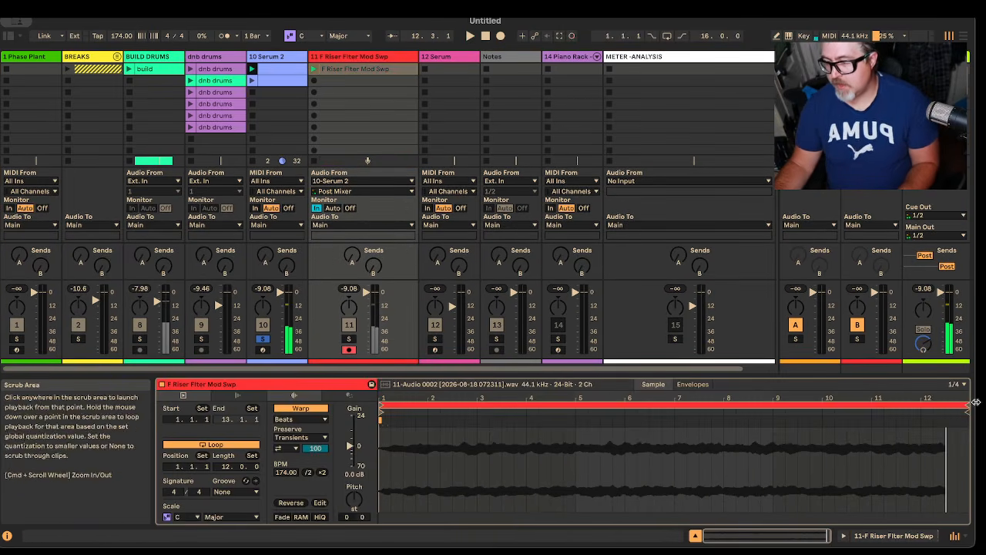
{"action": "left_click_drag", "start_coordinate": [961, 405], "coordinate": [773, 405]}
{"action": "right_click", "coordinate": [736, 410]}
{"action": "left_click", "coordinate": [763, 413]}
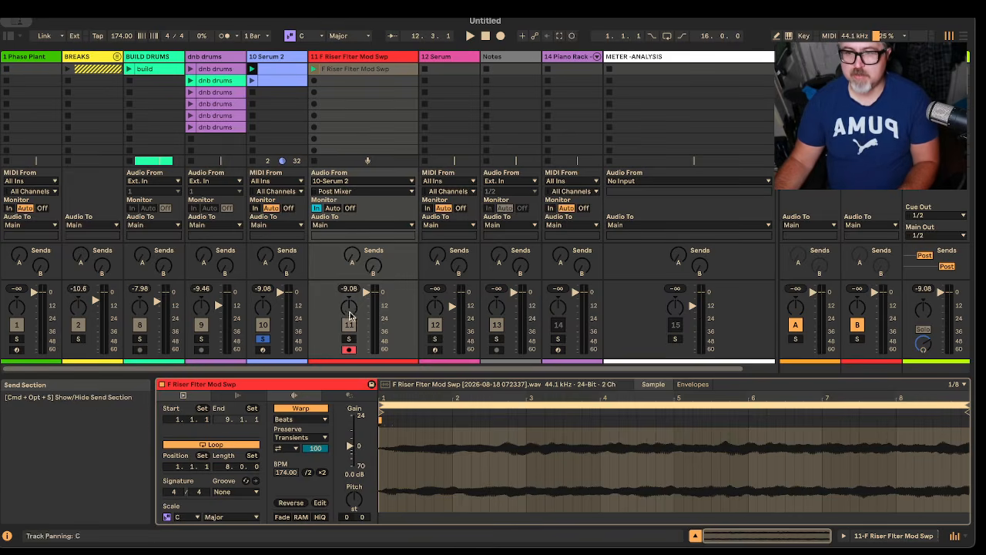
Step: Solo track 11, set its monitoring to Auto and play back the cropped riser clip
{"action": "left_click", "coordinate": [350, 339]}
{"action": "left_click", "coordinate": [332, 209]}
{"action": "key", "text": "space"}
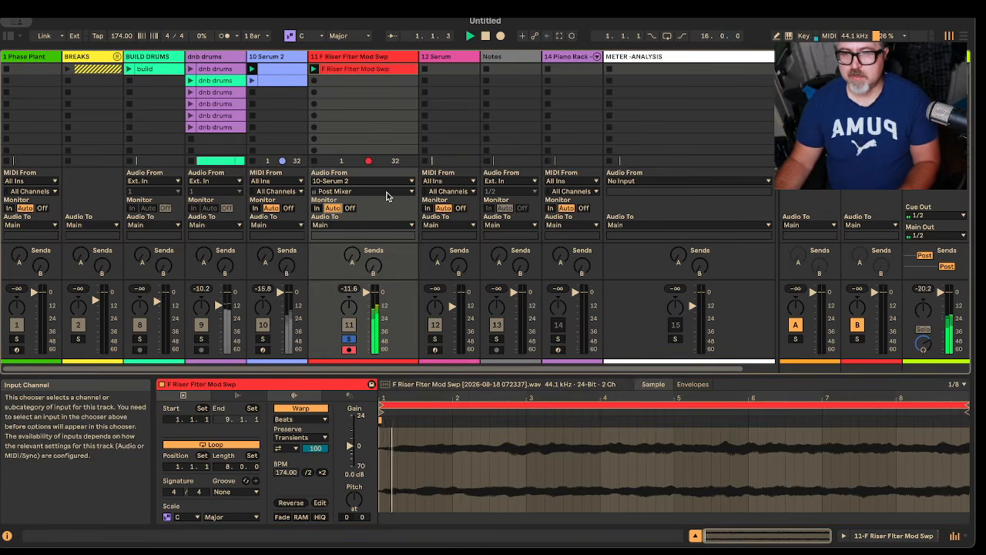
Step: Show the chain list and the individual UAD devices of the effect rack on track 11
{"action": "left_click", "coordinate": [384, 59]}
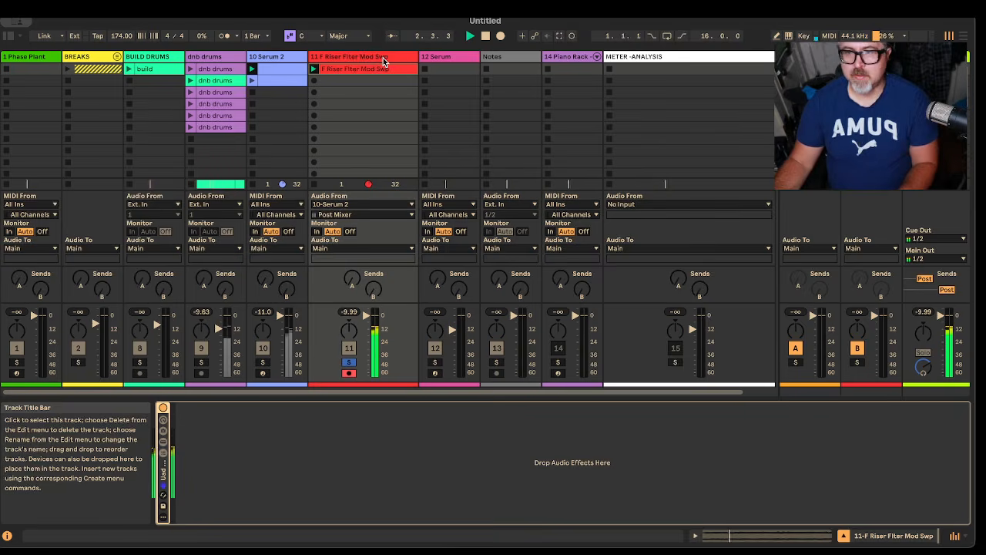
{"action": "left_click", "coordinate": [163, 452]}
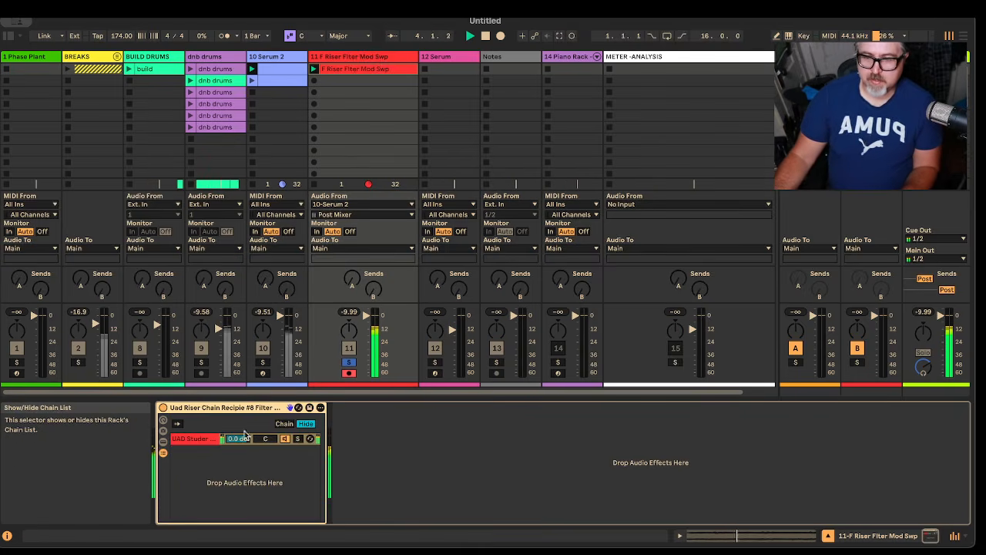
{"action": "left_click", "coordinate": [170, 439]}
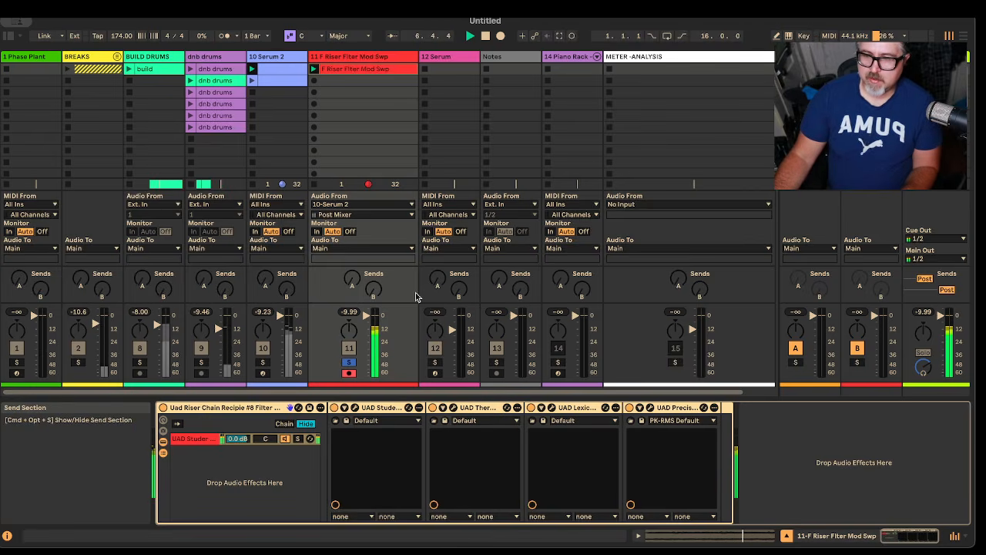
Step: Insert an audio track after track 11, set its input to 11-F Riser Flter Mod Swp, set monitoring to In and arm it
{"action": "right_click", "coordinate": [390, 60]}
{"action": "left_click", "coordinate": [483, 161]}
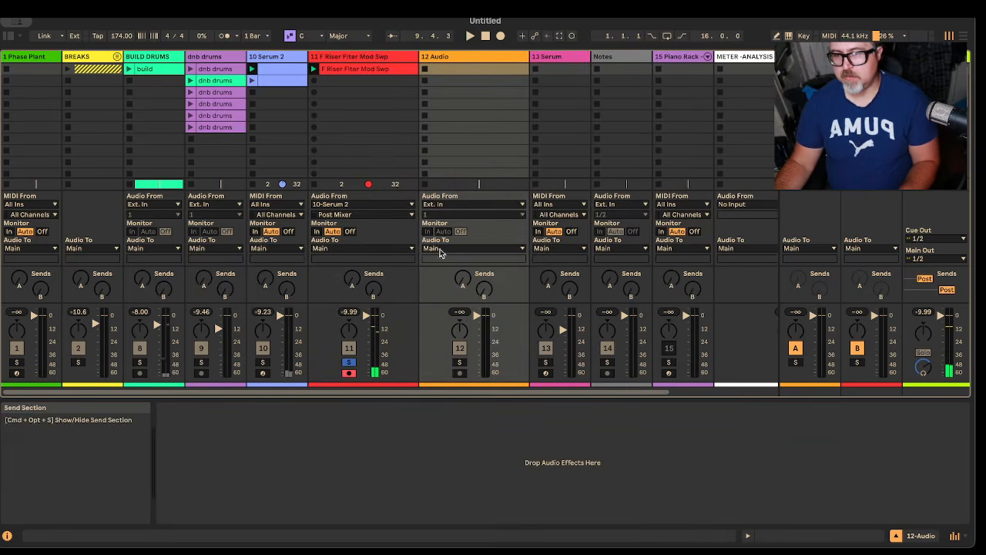
{"action": "left_click", "coordinate": [460, 373]}
{"action": "left_click", "coordinate": [450, 204]}
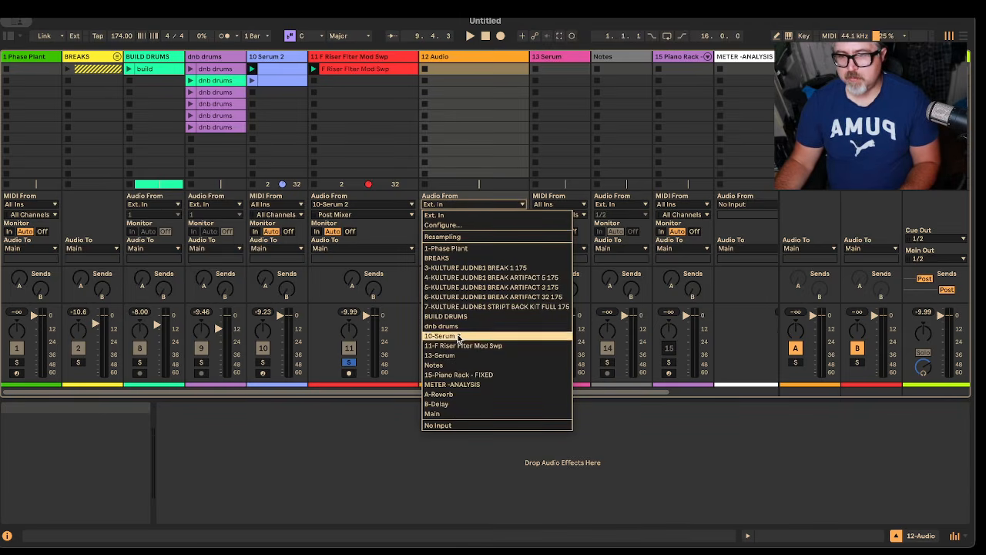
{"action": "left_click", "coordinate": [462, 345]}
{"action": "left_click", "coordinate": [427, 231]}
{"action": "left_click", "coordinate": [460, 373]}
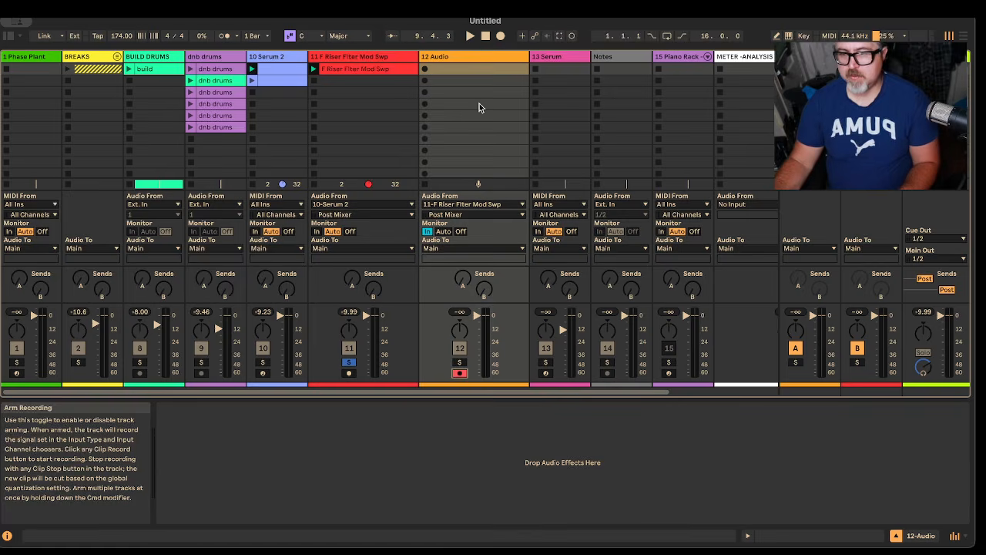
Step: Record the riser into the first slot of track 12 and crop the recorded clip to an 8-bar loop
{"action": "left_click", "coordinate": [424, 69]}
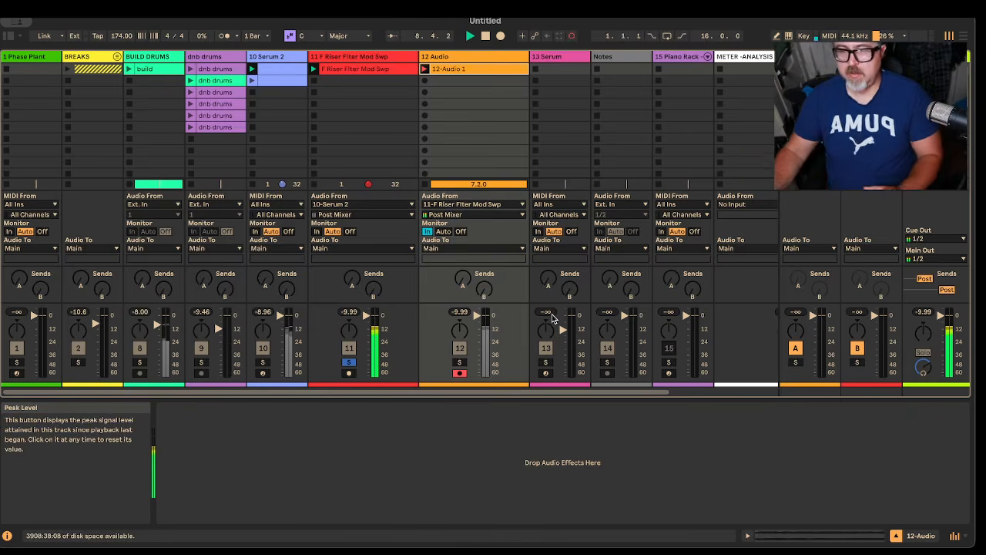
{"action": "key", "text": "space"}
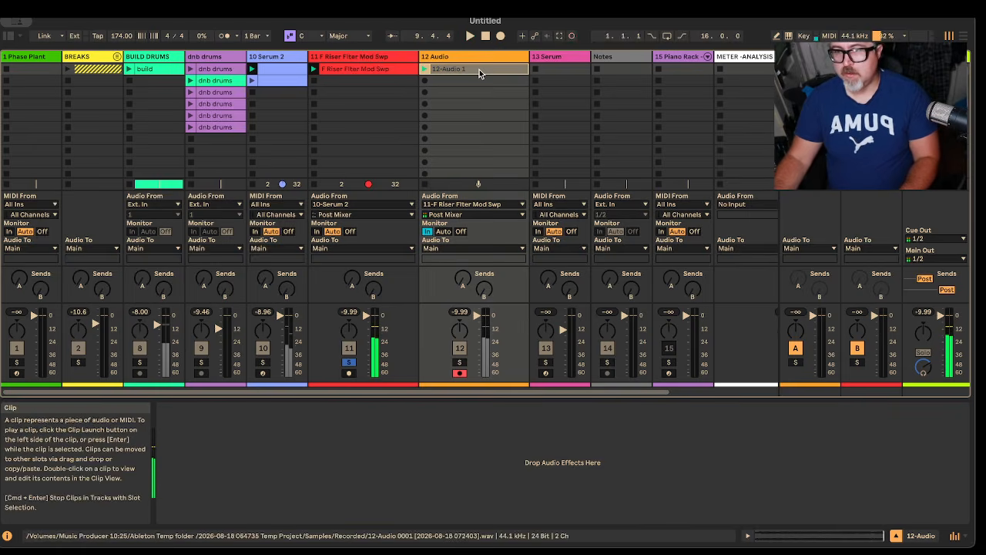
{"action": "double_click", "coordinate": [480, 70]}
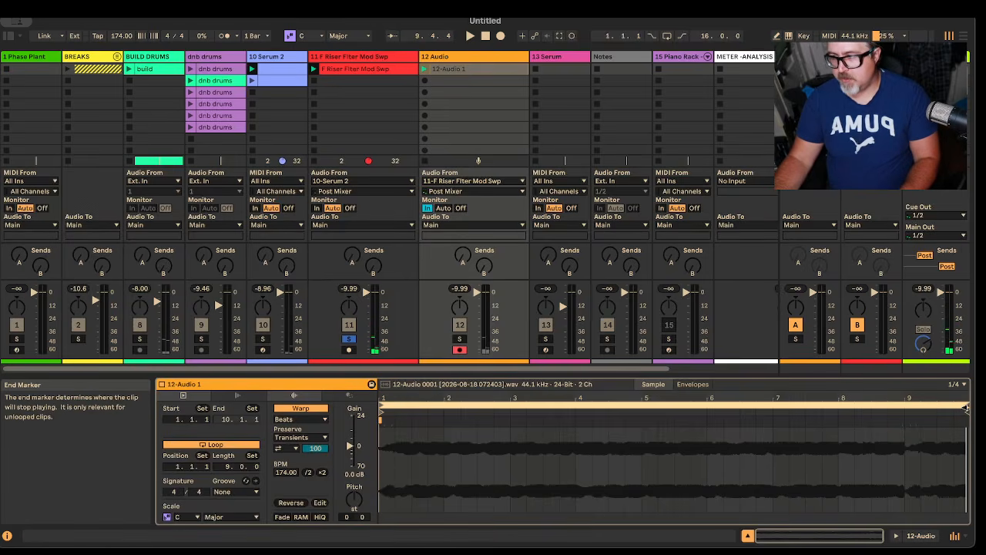
{"action": "left_click_drag", "start_coordinate": [967, 404], "coordinate": [905, 403]}
{"action": "right_click", "coordinate": [860, 404]}
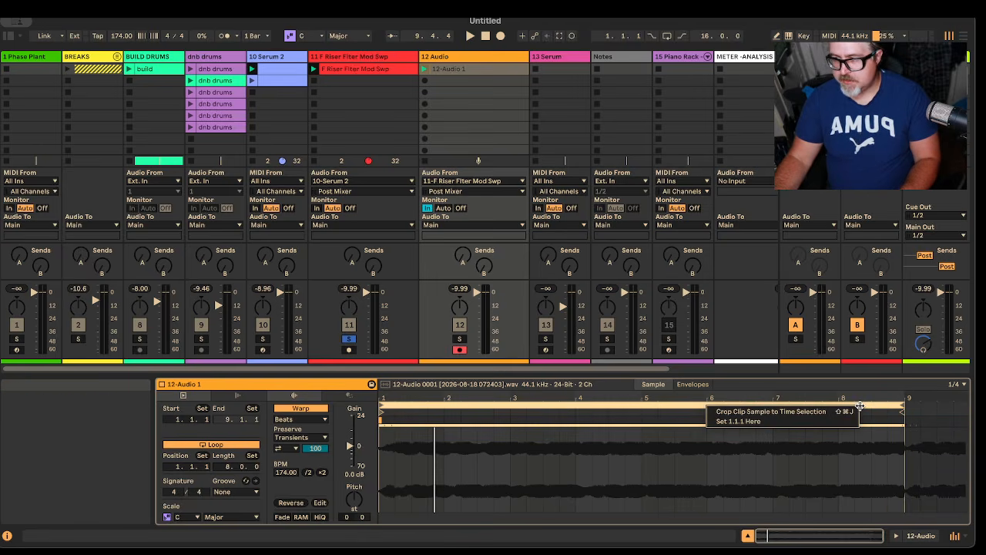
{"action": "left_click", "coordinate": [818, 407]}
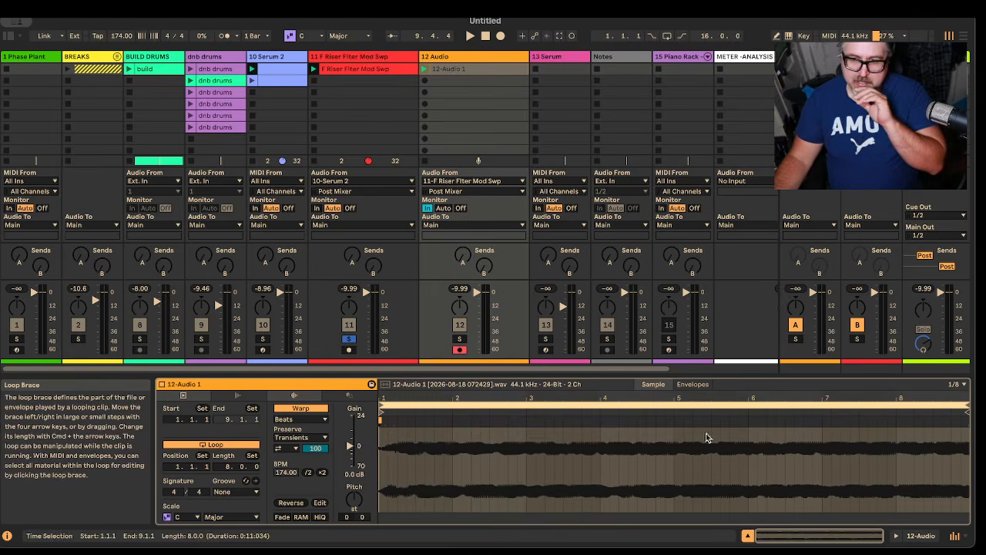
Step: Set the recorded clip's warp mode to Tones, then solo track 12 and set its monitoring to Auto
{"action": "left_click", "coordinate": [316, 418]}
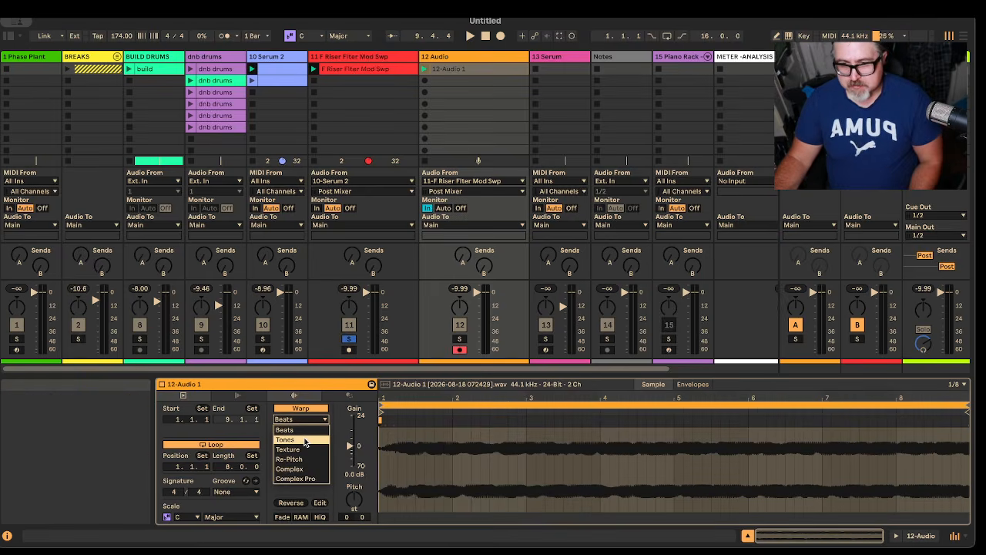
{"action": "left_click", "coordinate": [285, 439]}
{"action": "key", "text": "space"}
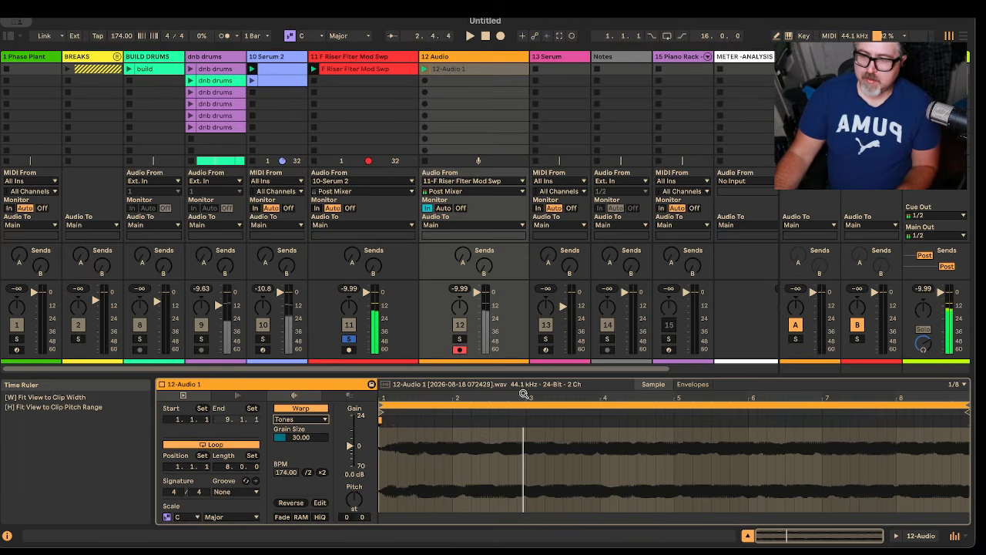
{"action": "left_click", "coordinate": [459, 339]}
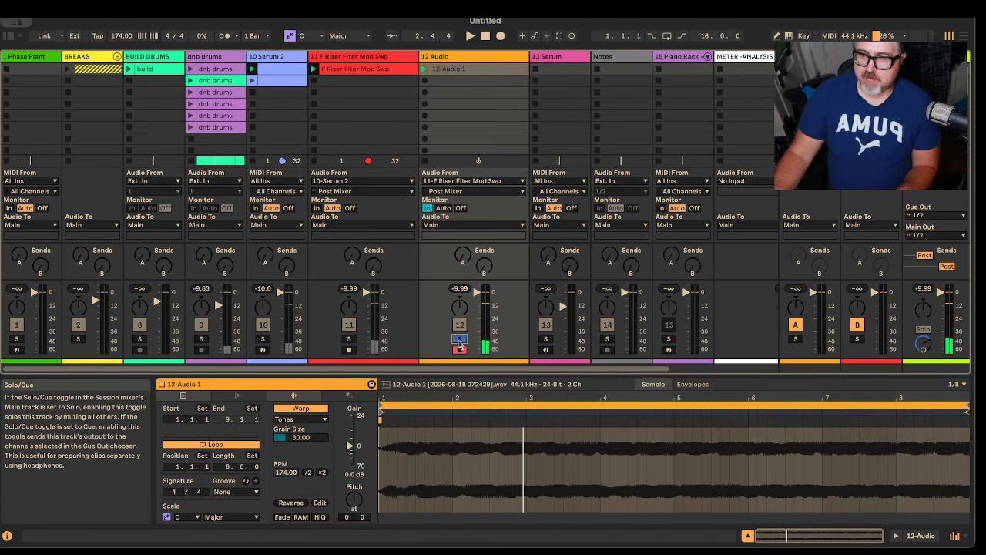
{"action": "left_click", "coordinate": [444, 208]}
Step: Deactivate the UAD riser rack on track 11 and both devices on the Serum 2 track
{"action": "left_click", "coordinate": [385, 57]}
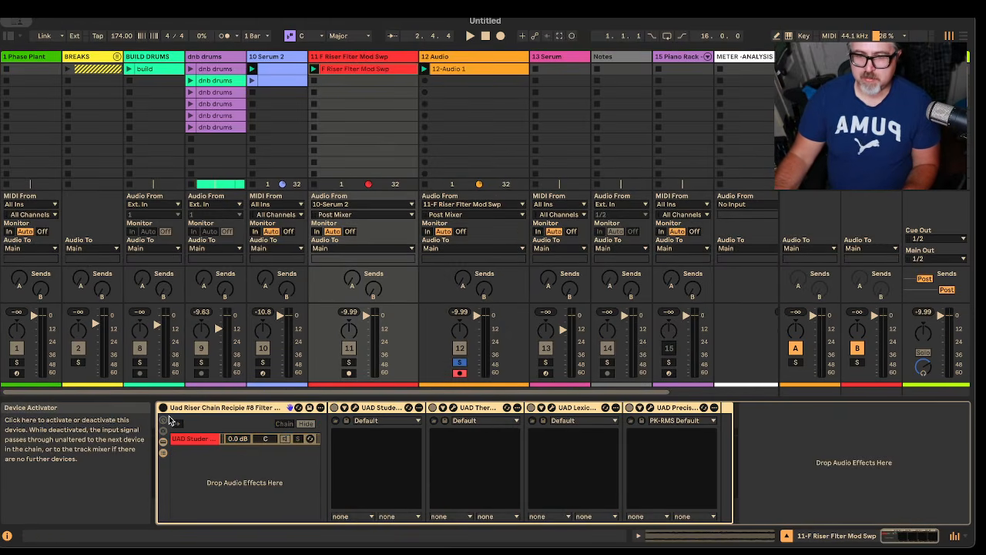
{"action": "left_click", "coordinate": [274, 58]}
{"action": "left_click", "coordinate": [162, 407]}
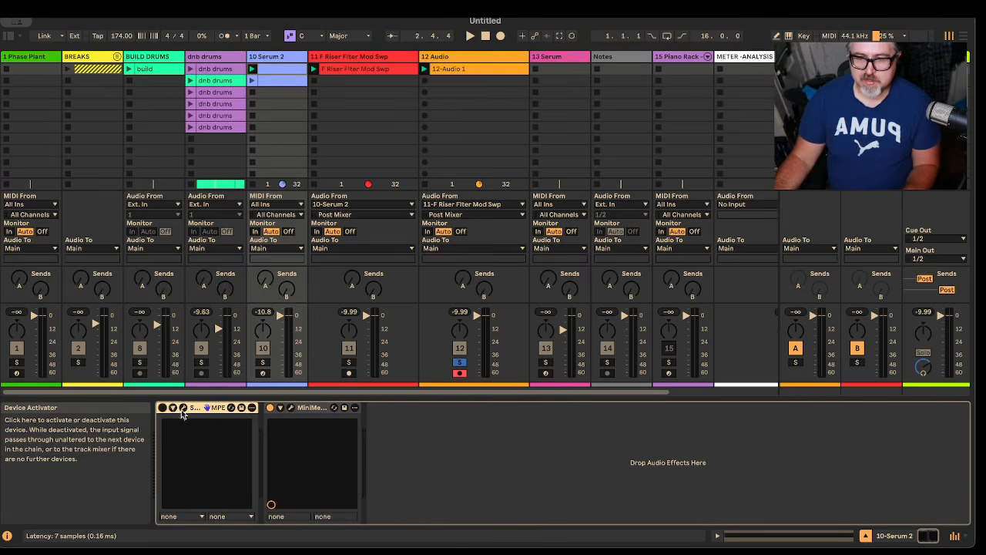
{"action": "left_click", "coordinate": [270, 407]}
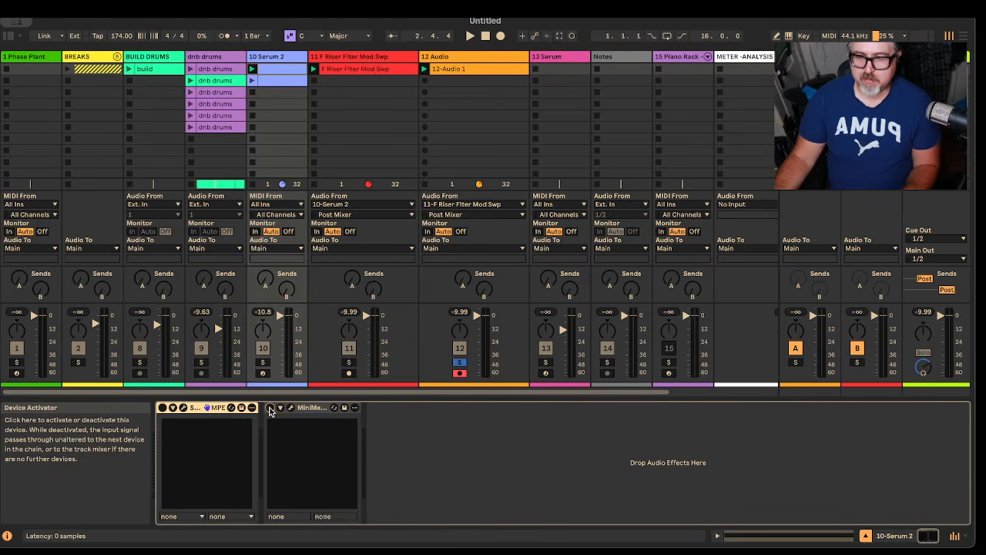
Step: Rename the recorded clip on track 12 as "Riser F"
{"action": "left_click", "coordinate": [472, 56]}
{"action": "key", "text": "super+r"}
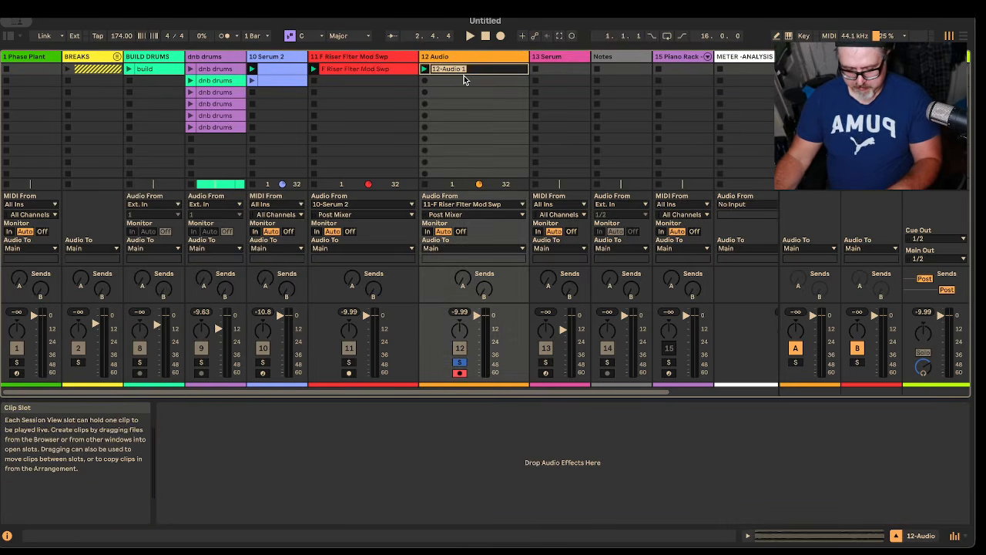
{"action": "type", "text": "R"}
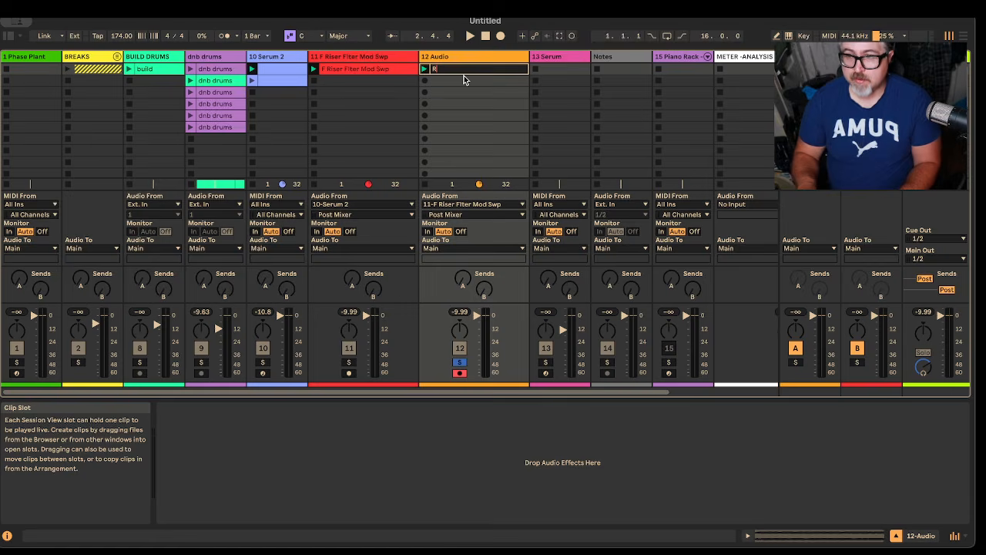
{"action": "type", "text": "iser F"}
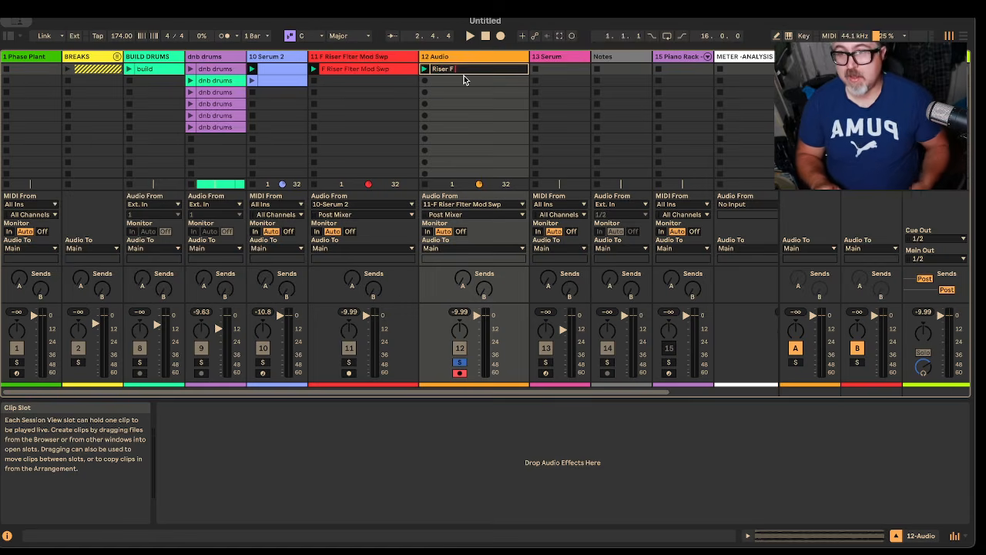
{"action": "key", "text": "Return"}
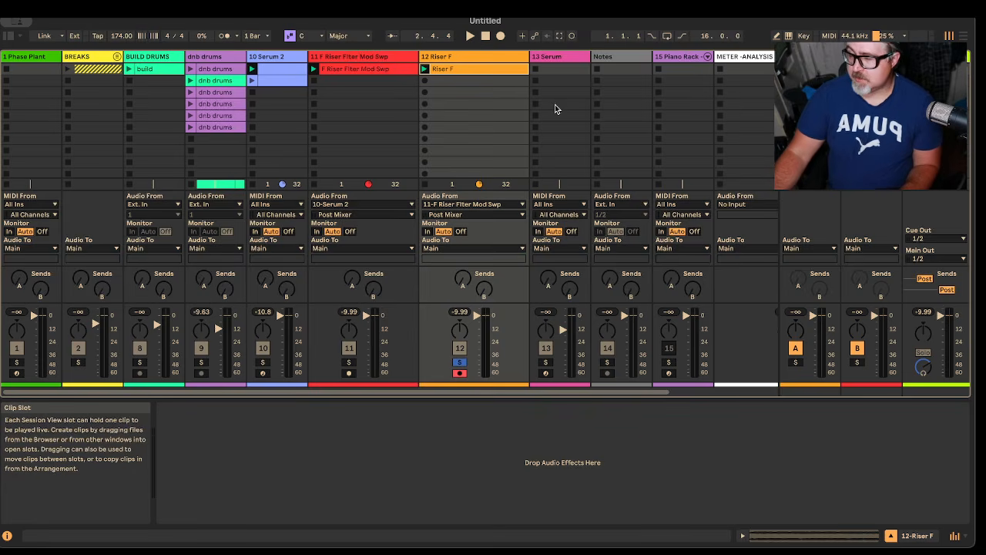
Step: Open the Riser F clip to view its sample waveform
{"action": "left_click", "coordinate": [448, 70]}
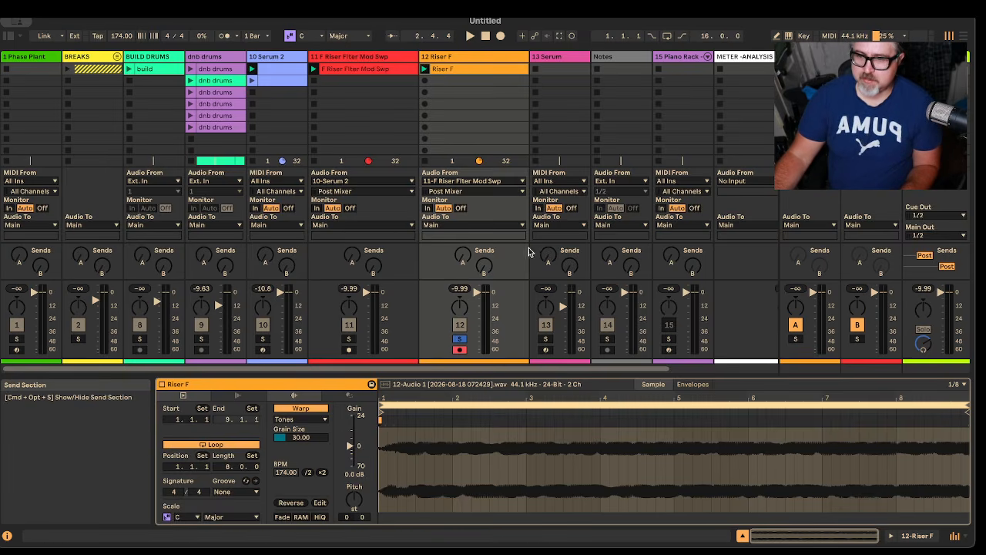
{"action": "left_click_drag", "start_coordinate": [419, 375], "coordinate": [461, 375]}
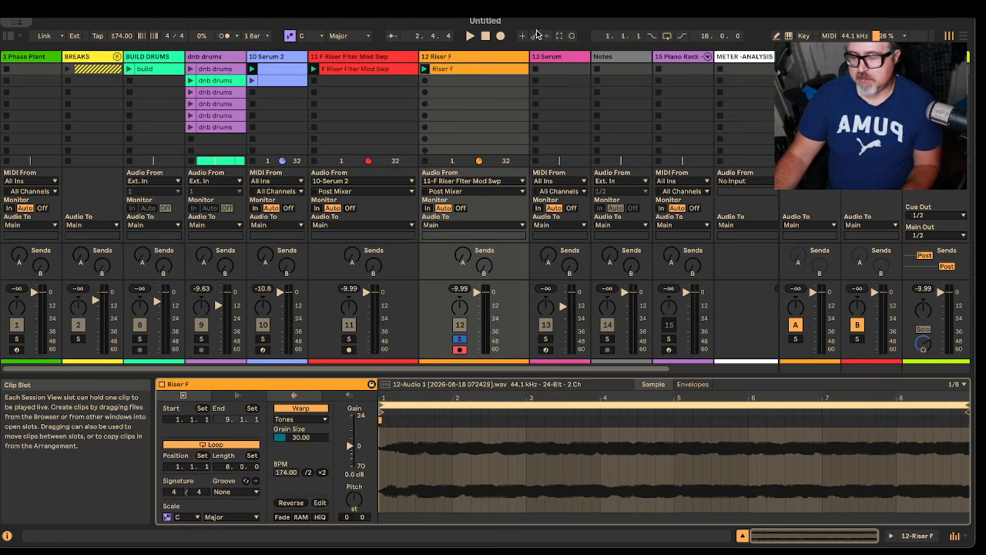
Step: Search the audio effects for "eq eight", load EQ Eight onto the Riser F track and hide the browser
{"action": "left_click", "coordinate": [8, 36]}
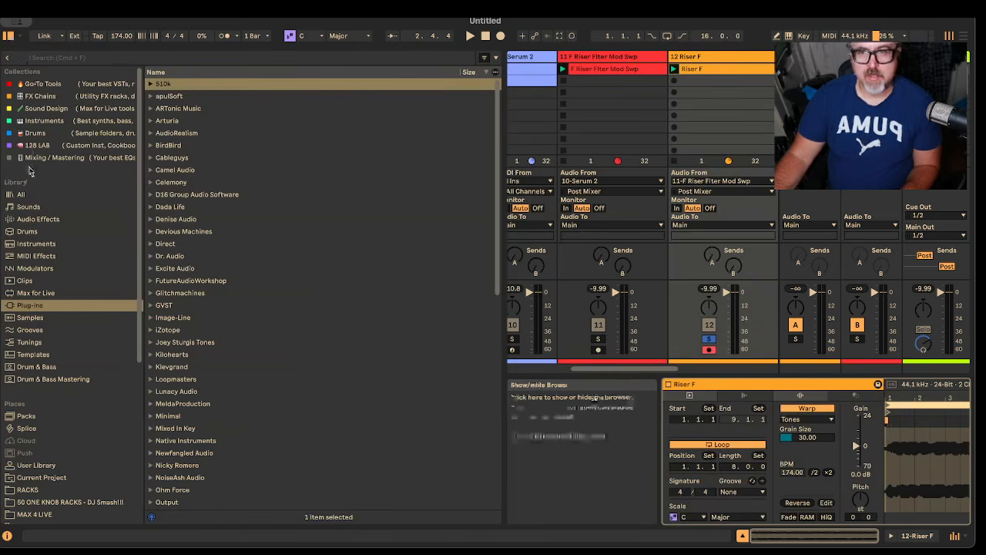
{"action": "left_click", "coordinate": [25, 220]}
{"action": "left_click", "coordinate": [51, 56]}
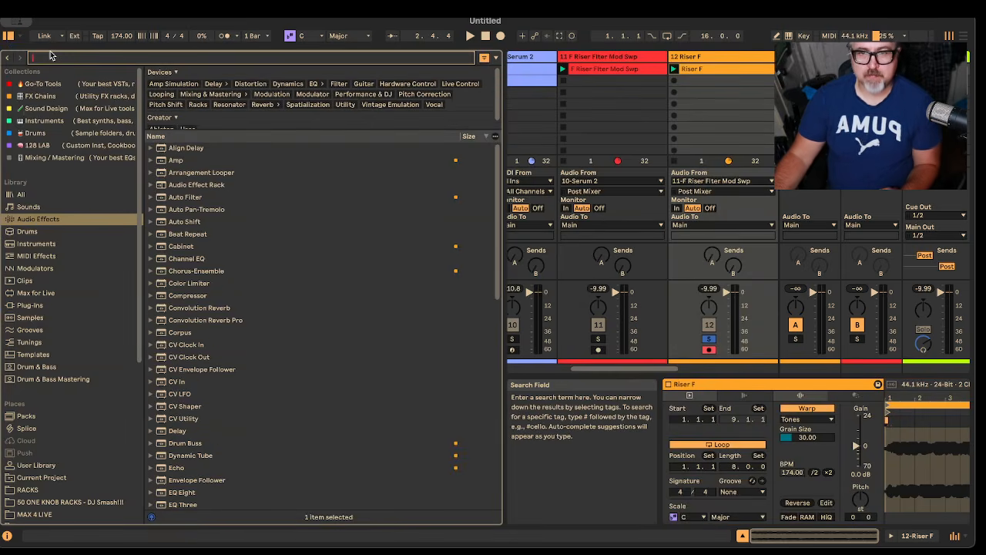
{"action": "type", "text": "eq eight"}
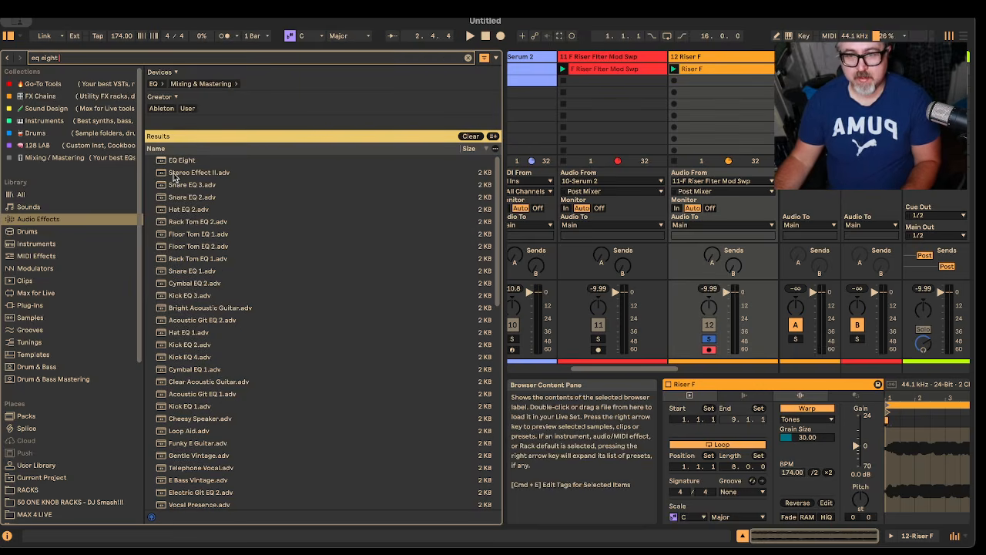
{"action": "key", "text": "Down"}
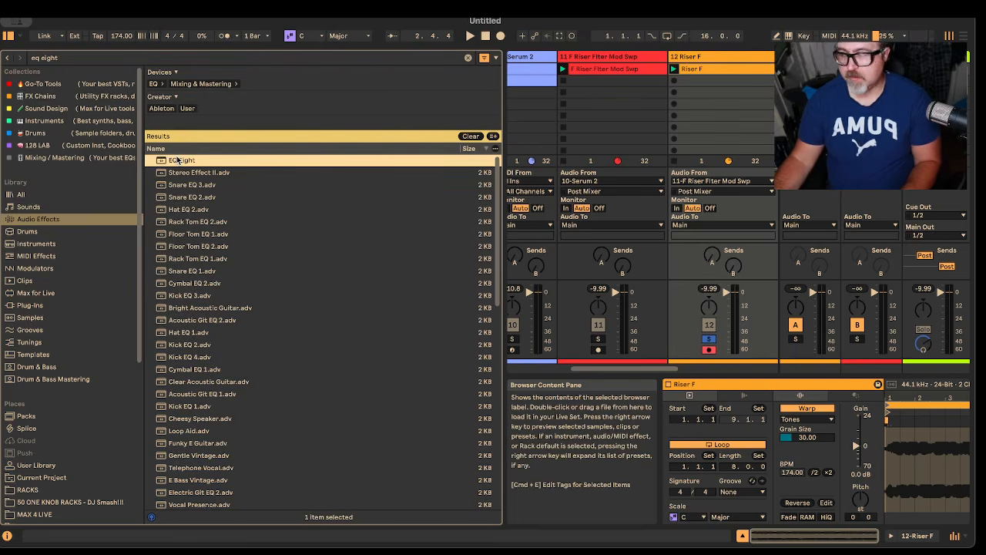
{"action": "left_click", "coordinate": [699, 58]}
{"action": "key", "text": "Return"}
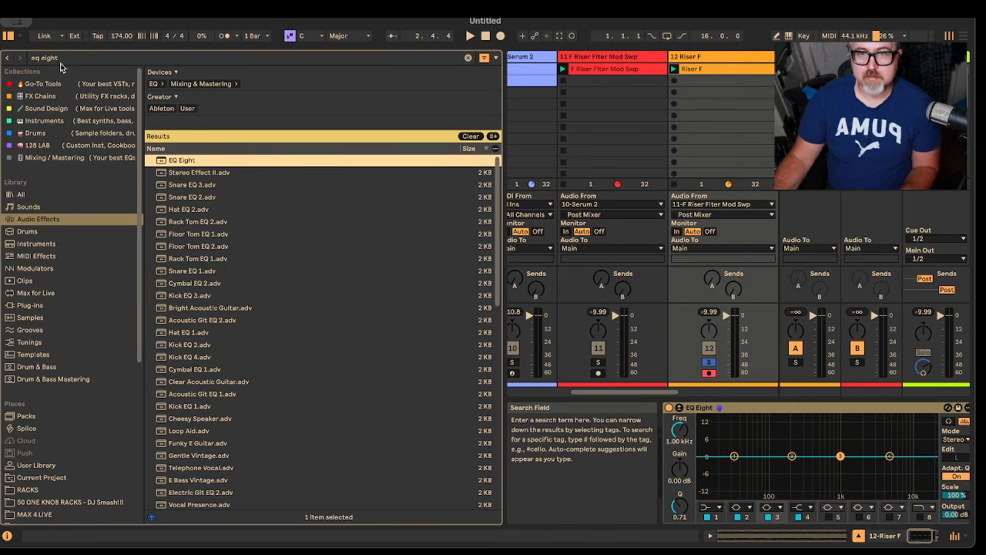
{"action": "left_click", "coordinate": [8, 35]}
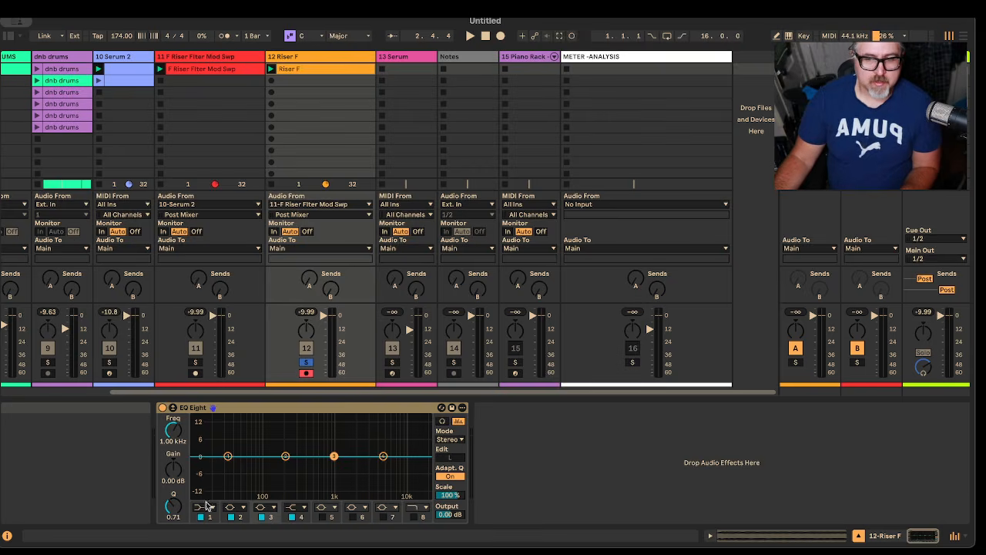
Step: Change EQ Eight's band 1 to a low-cut filter at 150 Hz and audition the riser
{"action": "left_click", "coordinate": [7, 535]}
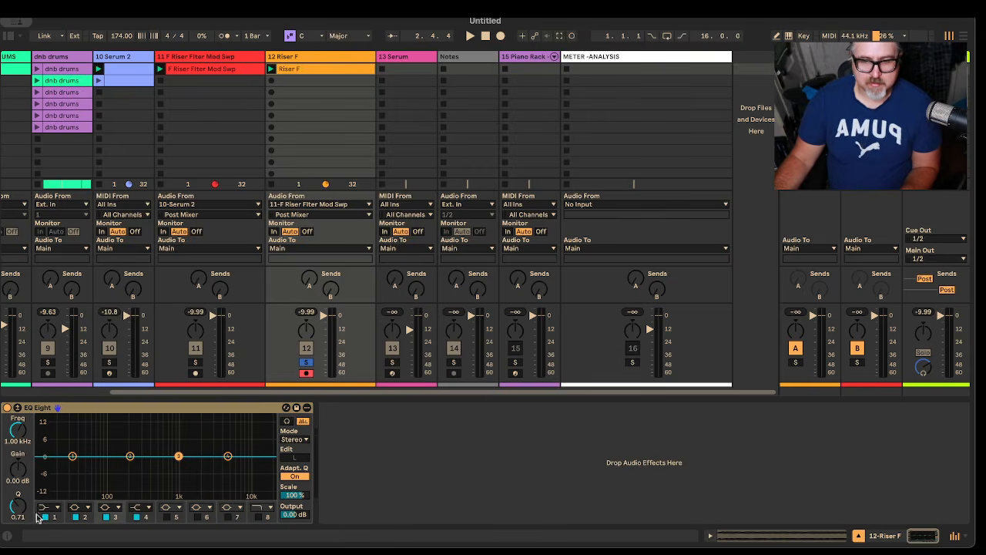
{"action": "left_click", "coordinate": [55, 509]}
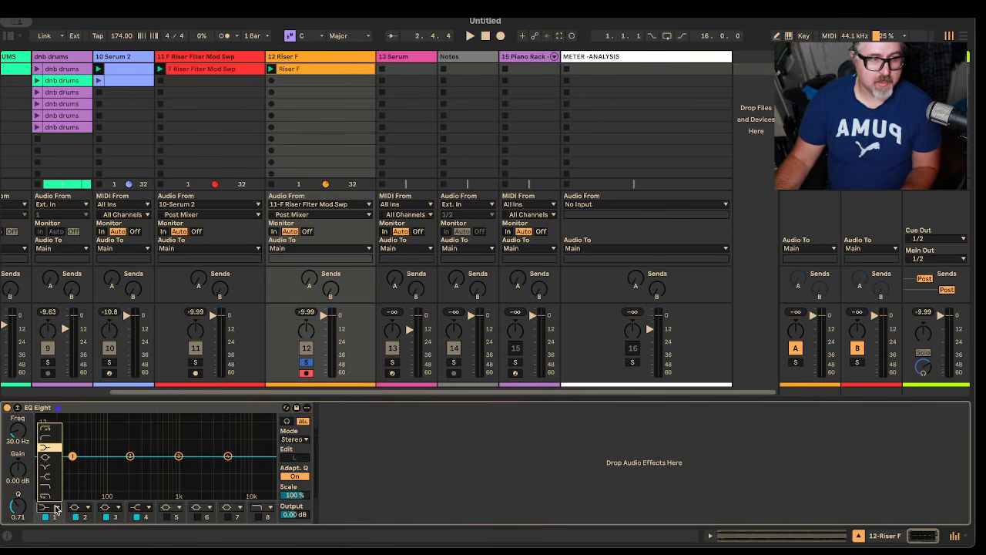
{"action": "left_click", "coordinate": [50, 438]}
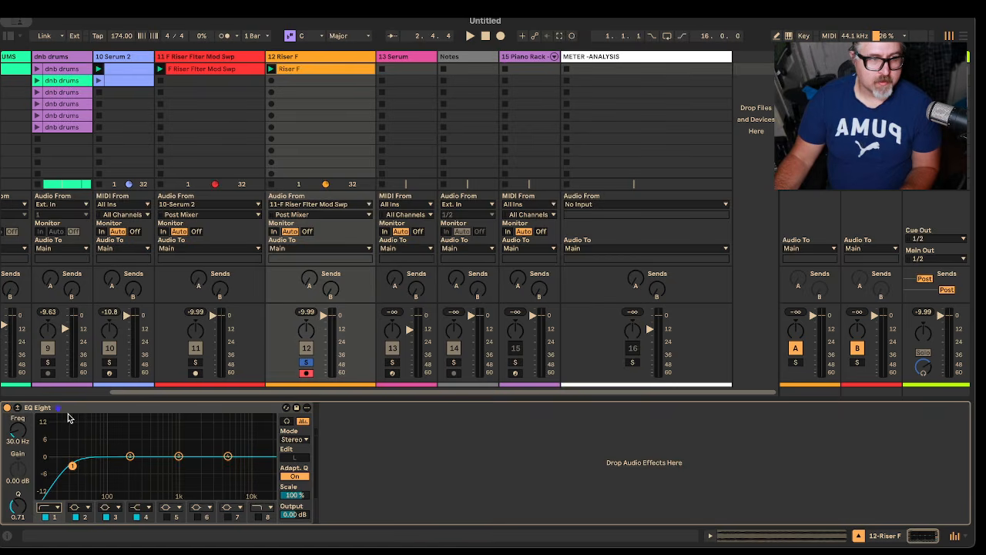
{"action": "left_click", "coordinate": [20, 441]}
{"action": "type", "text": "150"}
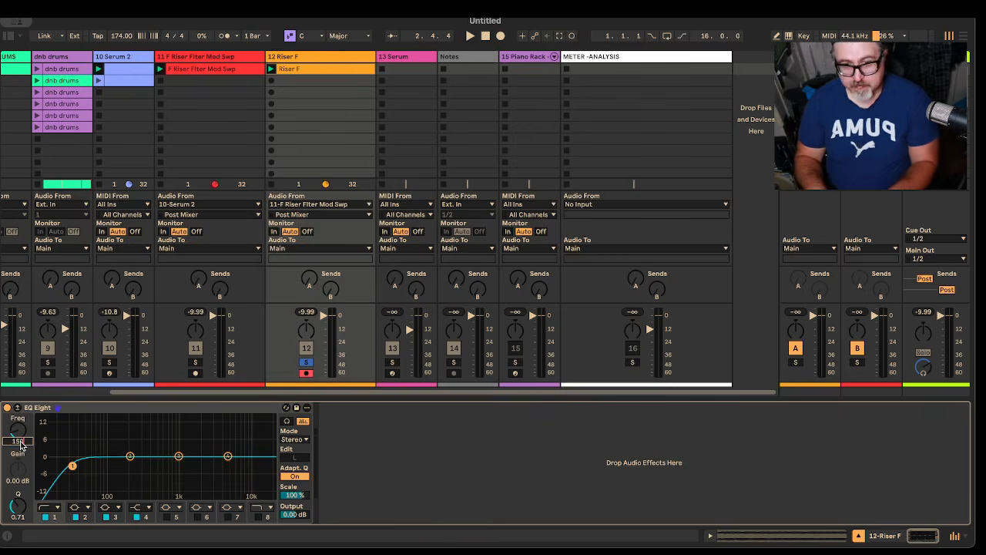
{"action": "key", "text": "Return"}
{"action": "key", "text": "space"}
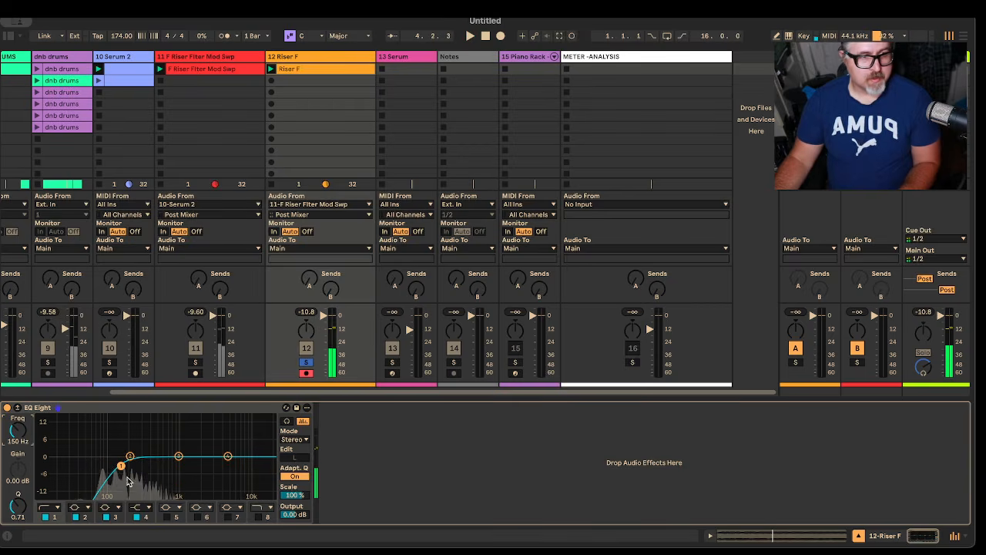
{"action": "key", "text": "space"}
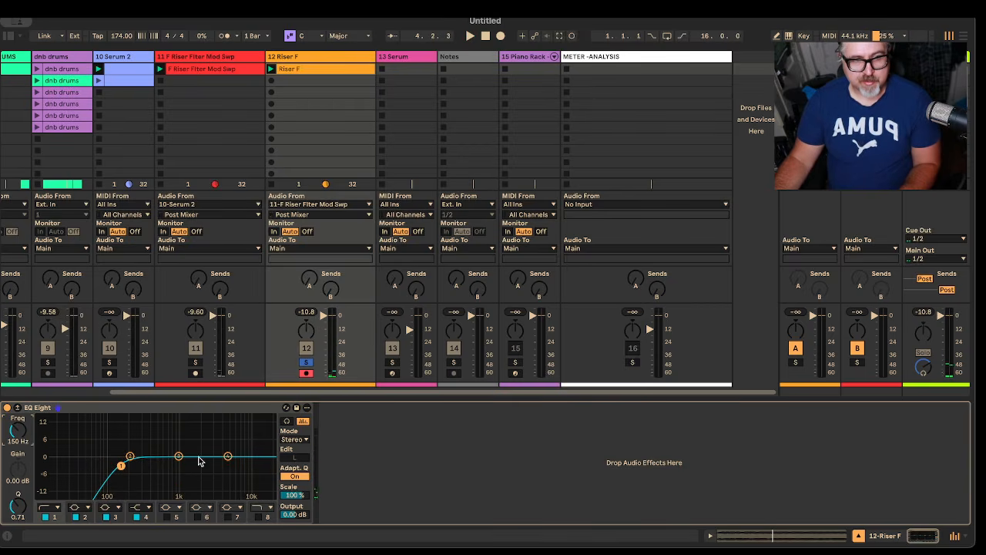
Step: Set EQ Eight's band 4 high shelf to 8.28 kHz with about 2 dB of gain and audition it
{"action": "left_click", "coordinate": [150, 520]}
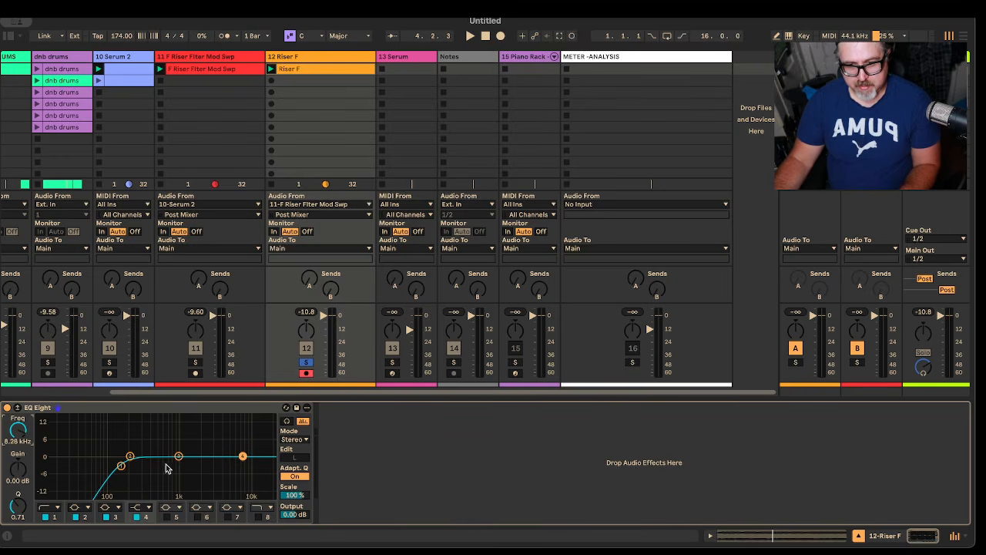
{"action": "left_click_drag", "start_coordinate": [13, 474], "coordinate": [14, 460]}
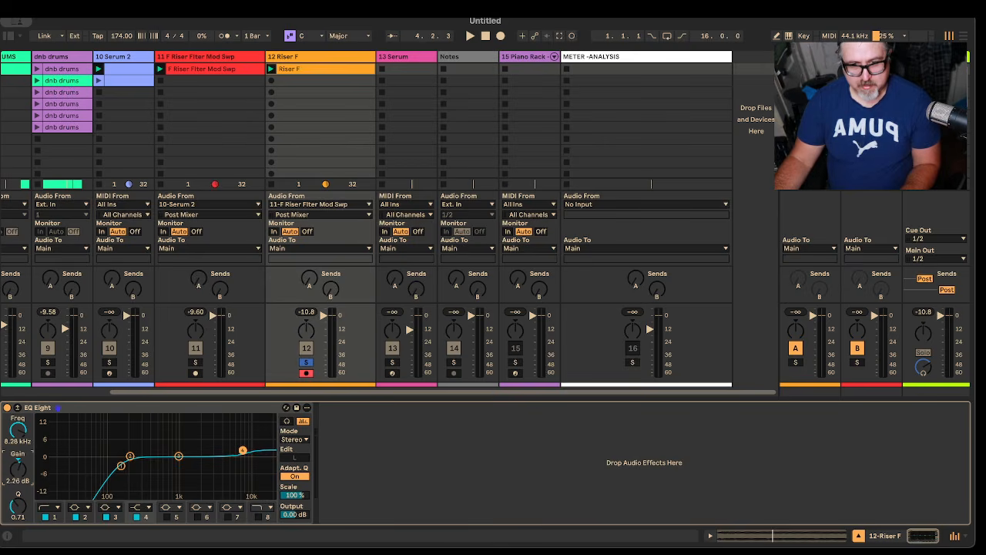
{"action": "key", "text": "space"}
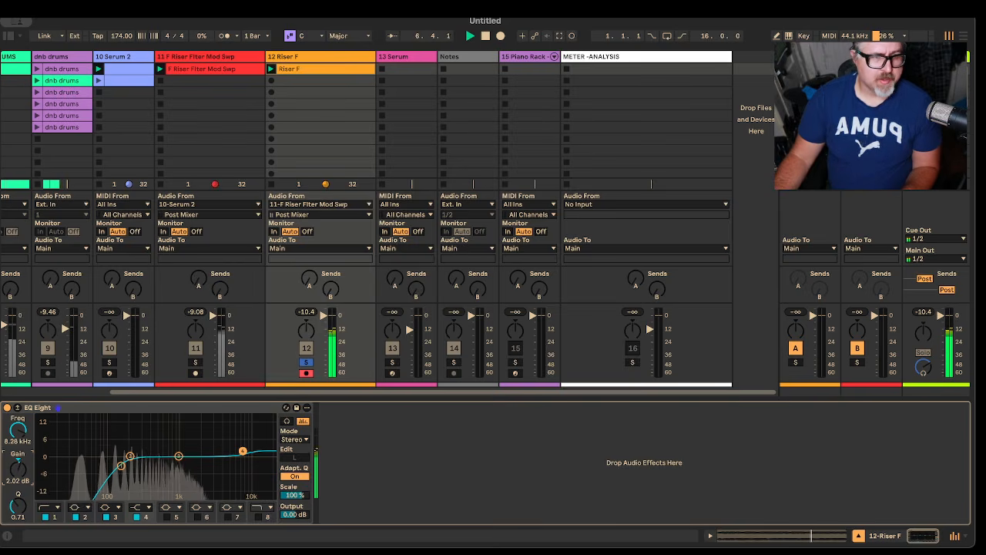
Step: Search the audio effects for "sat" and add Saturator after EQ Eight on the Riser F track
{"action": "key", "text": "ctrl+alt+b"}
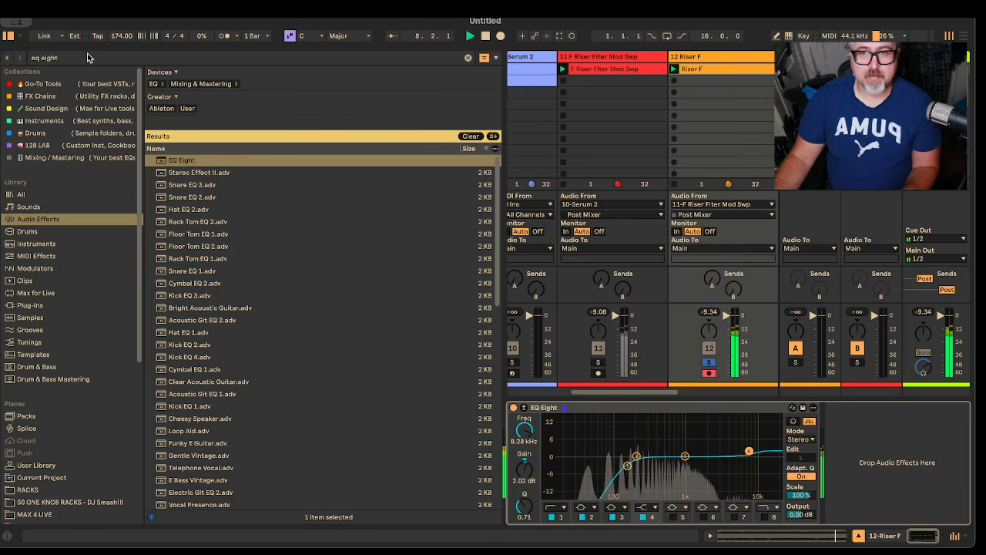
{"action": "key", "text": "ctrl+f"}
{"action": "type", "text": "sat"}
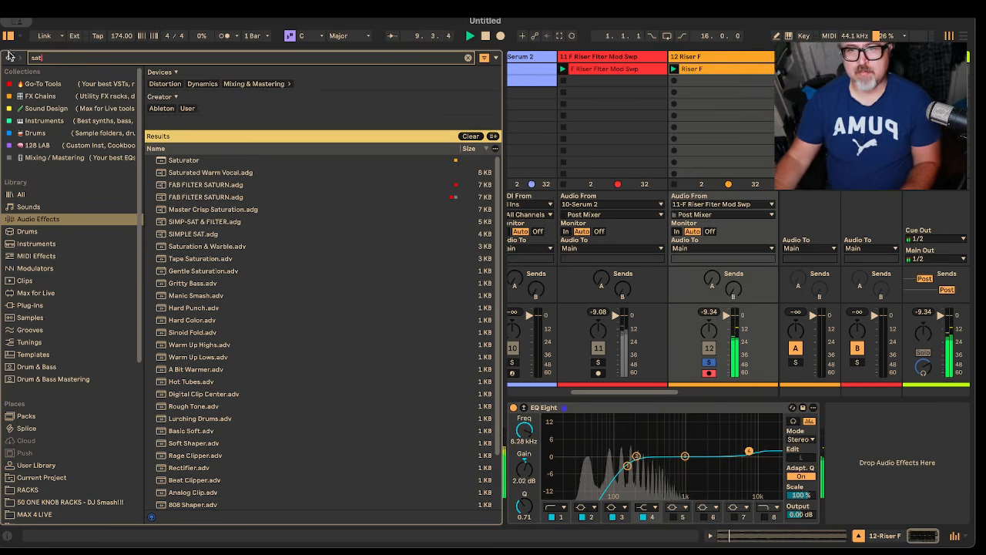
{"action": "left_click_drag", "start_coordinate": [258, 164], "coordinate": [847, 429]}
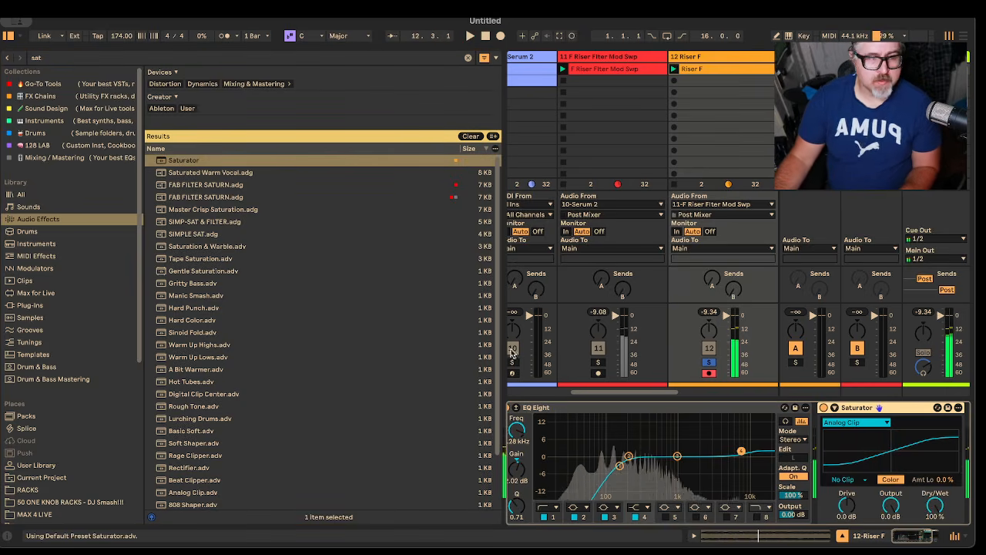
Step: Set Saturator's Drive to 2.6 dB and start playback
{"action": "left_click", "coordinate": [849, 505]}
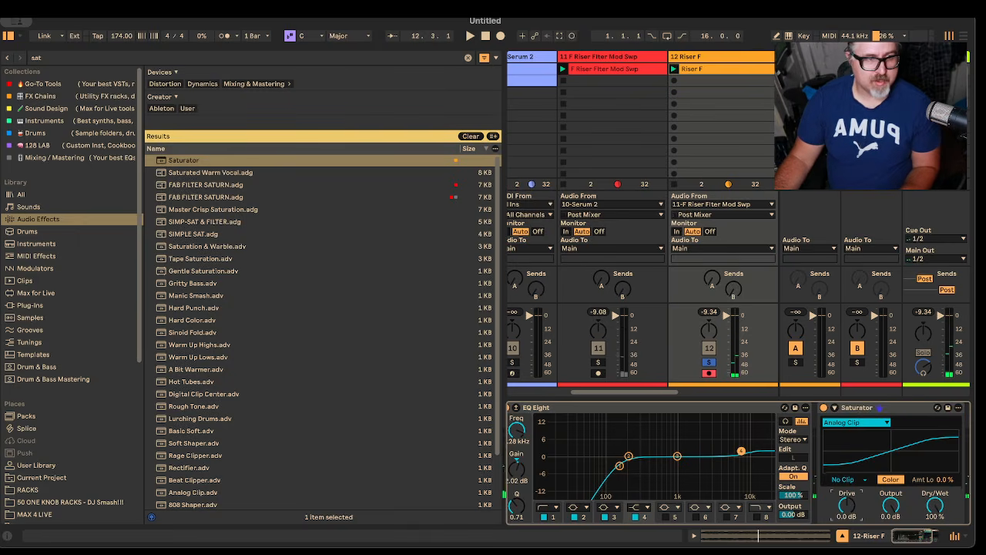
{"action": "mouse_move", "coordinate": [850, 505]}
{"action": "left_mouse_down"}
{"action": "mouse_move", "coordinate": [849, 486]}
{"action": "mouse_move", "coordinate": [849, 501]}
{"action": "left_mouse_up"}
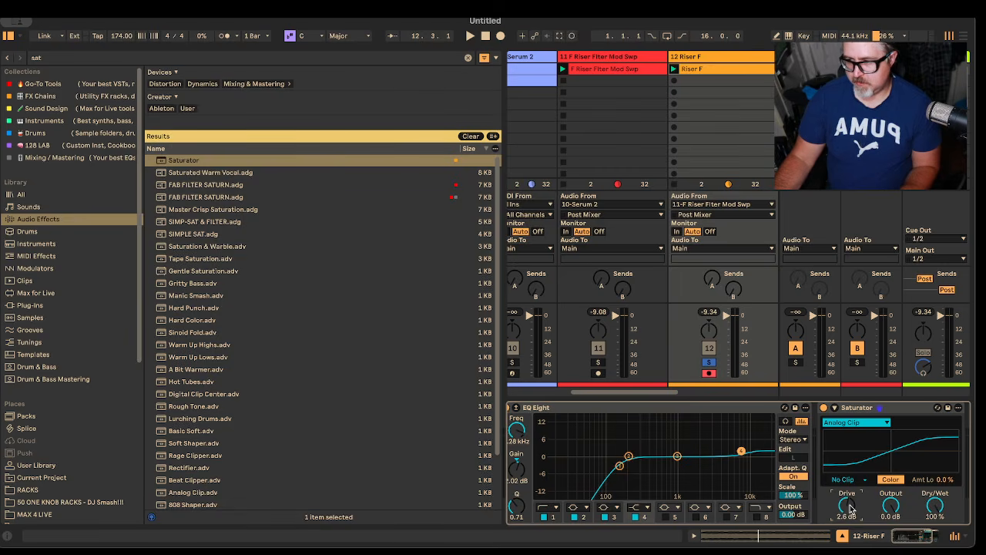
{"action": "key", "text": "space"}
Step: Set Saturator's curve to Soft Sine, its clipping to Soft Clip and its Amt Lo to 55%
{"action": "left_click", "coordinate": [861, 423]}
{"action": "left_click", "coordinate": [855, 433]}
{"action": "left_click", "coordinate": [848, 480]}
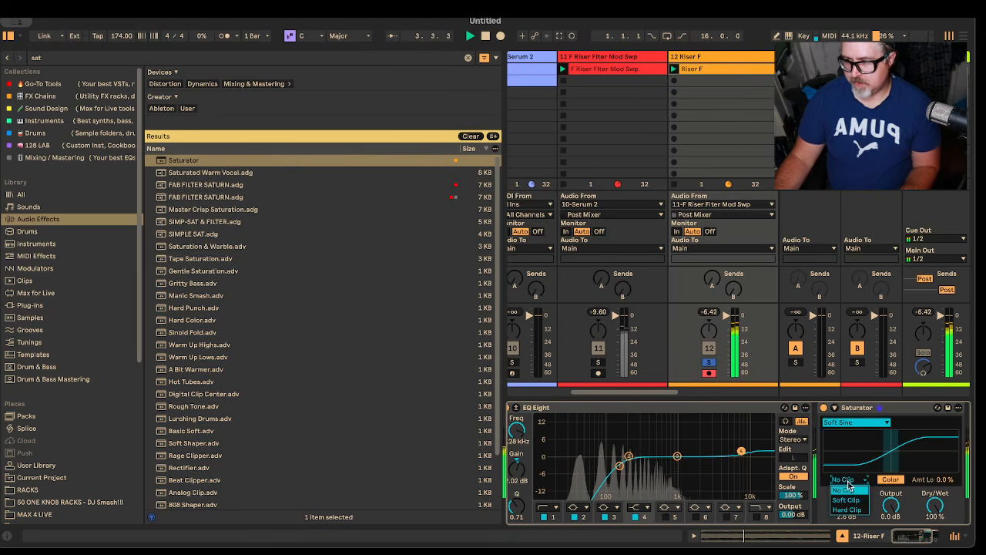
{"action": "left_click", "coordinate": [847, 499]}
{"action": "left_click", "coordinate": [930, 543]}
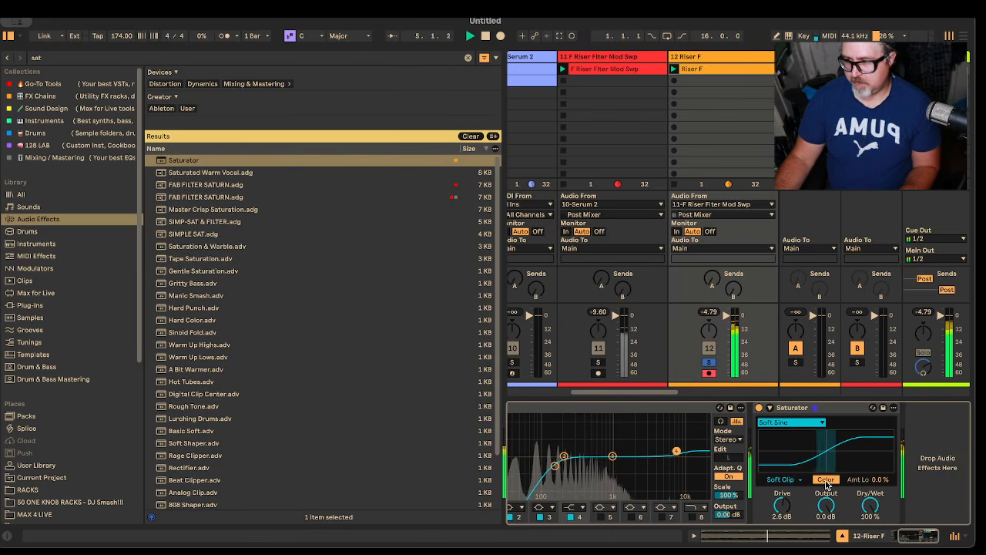
{"action": "left_click_drag", "start_coordinate": [874, 479], "coordinate": [874, 453]}
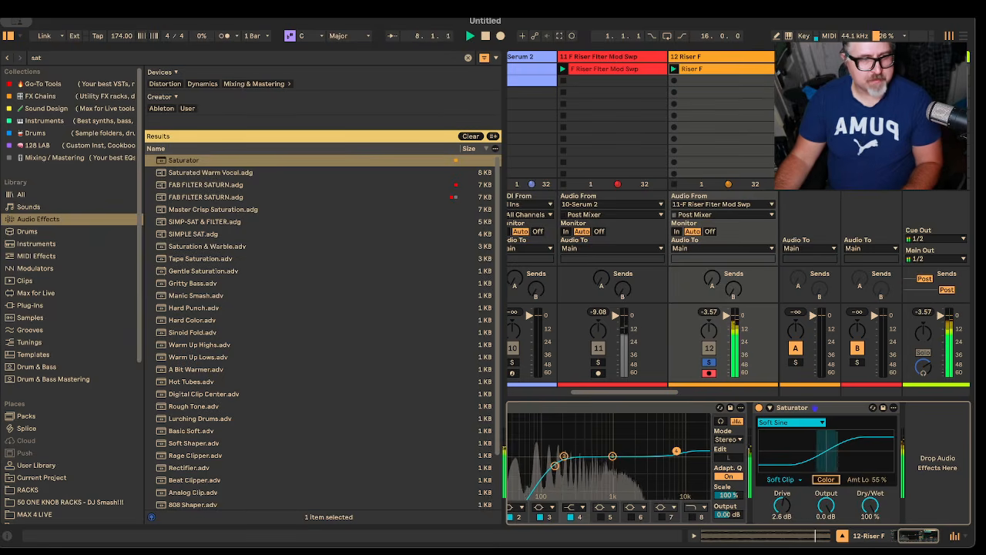
Step: Search the audio effects for "compressor" and add Compressor after Saturator
{"action": "key", "text": "ctrl+f"}
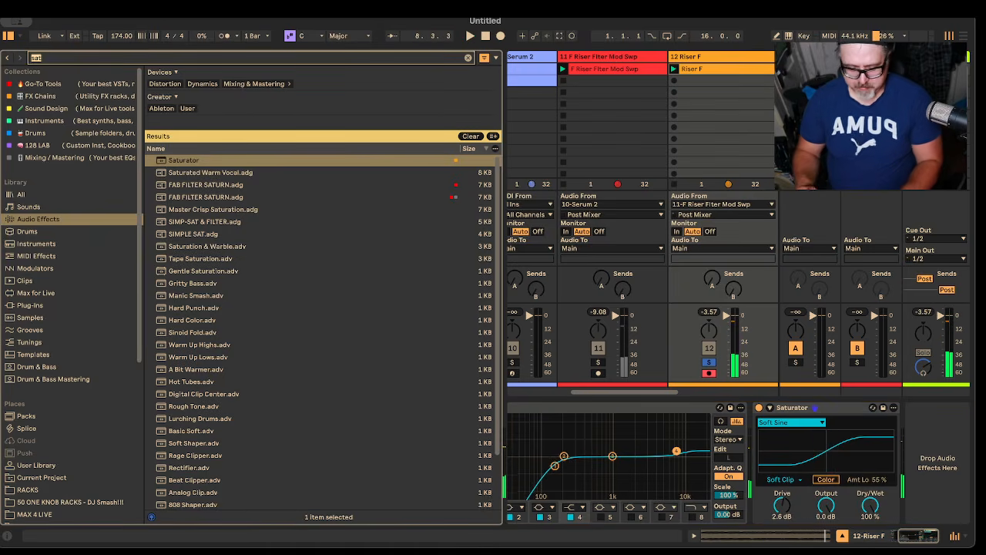
{"action": "type", "text": "compressor"}
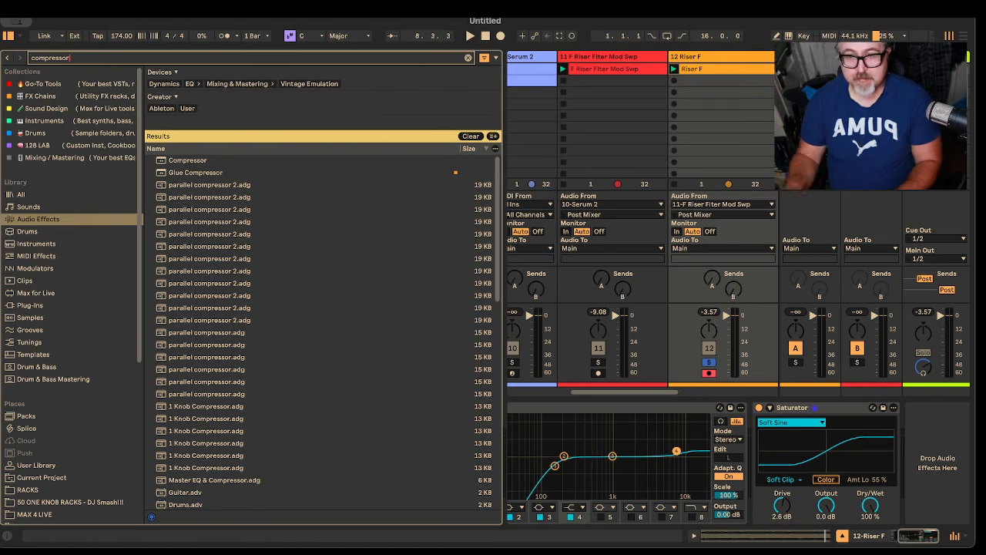
{"action": "left_click_drag", "start_coordinate": [194, 159], "coordinate": [909, 466]}
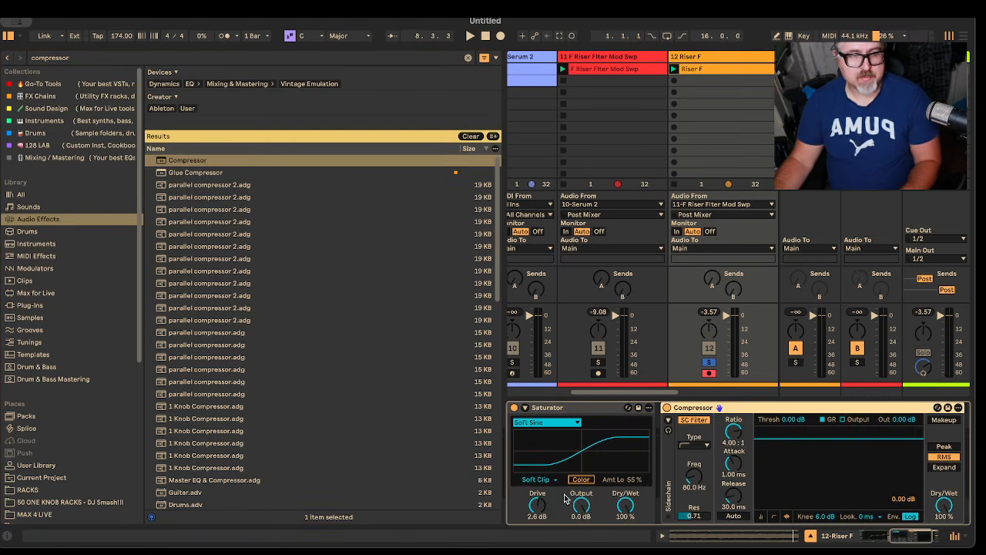
Step: Set the Compressor's ratio to 2.50:1, attack to 0.10 ms and release to 120 ms
{"action": "left_click", "coordinate": [734, 436]}
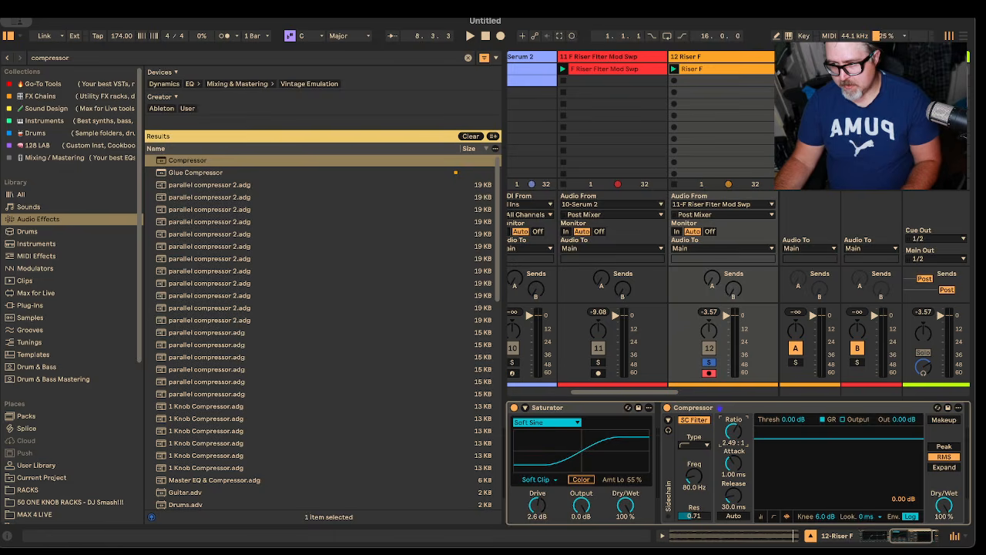
{"action": "key", "text": "space"}
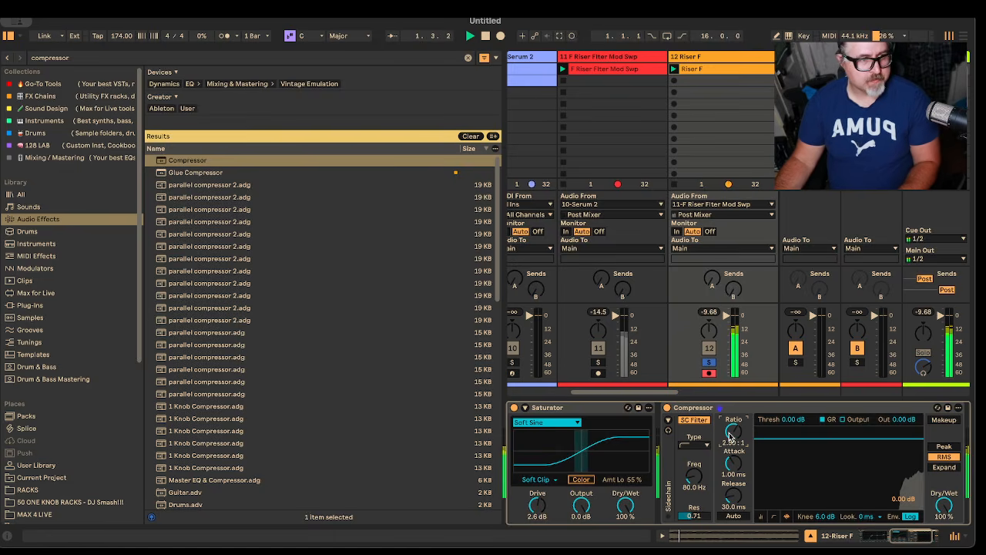
{"action": "left_click_drag", "start_coordinate": [734, 466], "coordinate": [734, 492]}
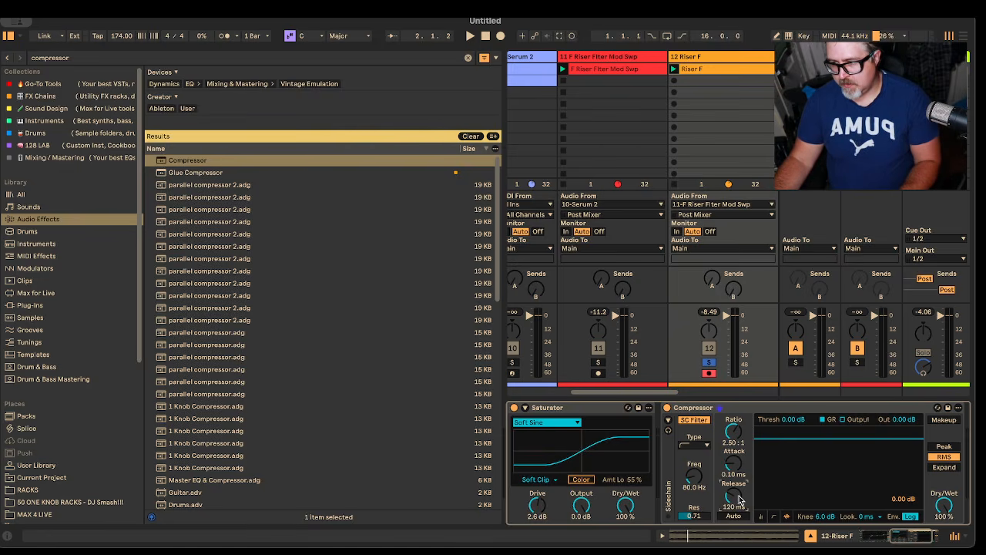
Step: Lower the Compressor's threshold to -17.4 dB while auditioning the riser
{"action": "key", "text": "space"}
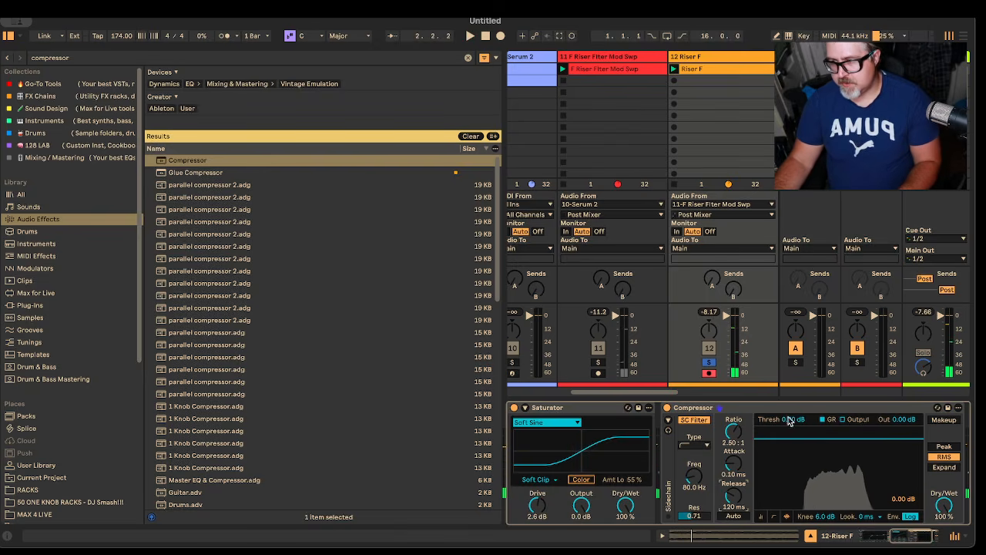
{"action": "left_click_drag", "start_coordinate": [789, 421], "coordinate": [789, 455]}
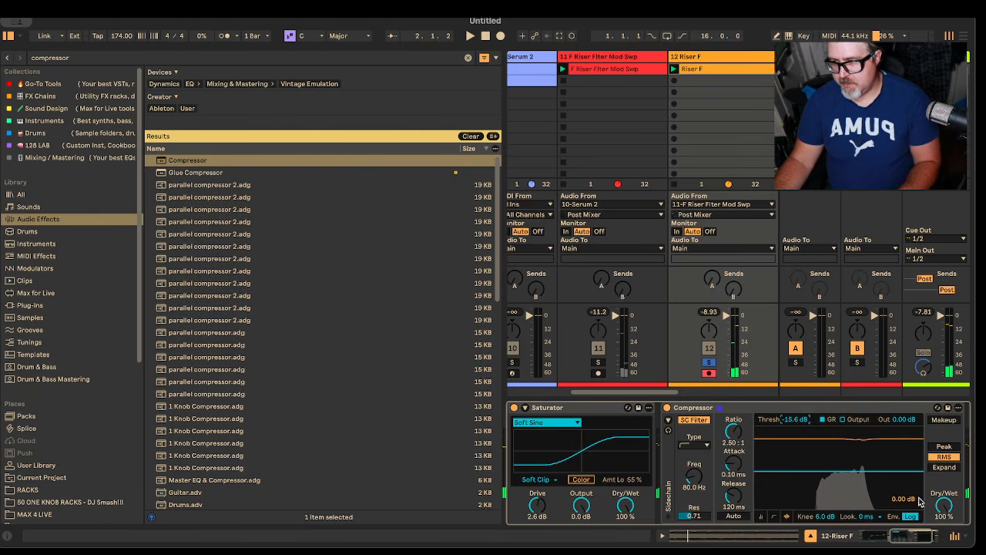
{"action": "key", "text": "space"}
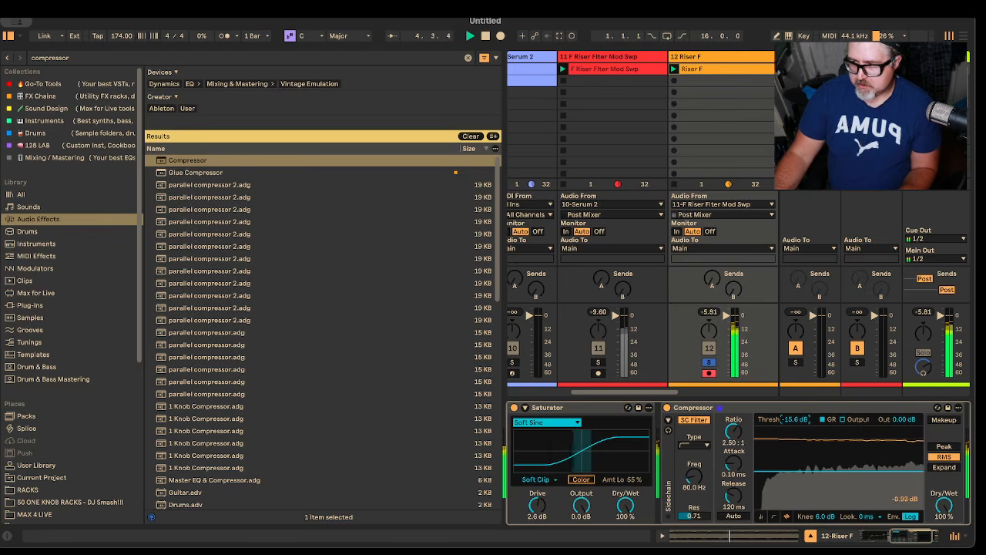
{"action": "left_click_drag", "start_coordinate": [799, 419], "coordinate": [796, 421]}
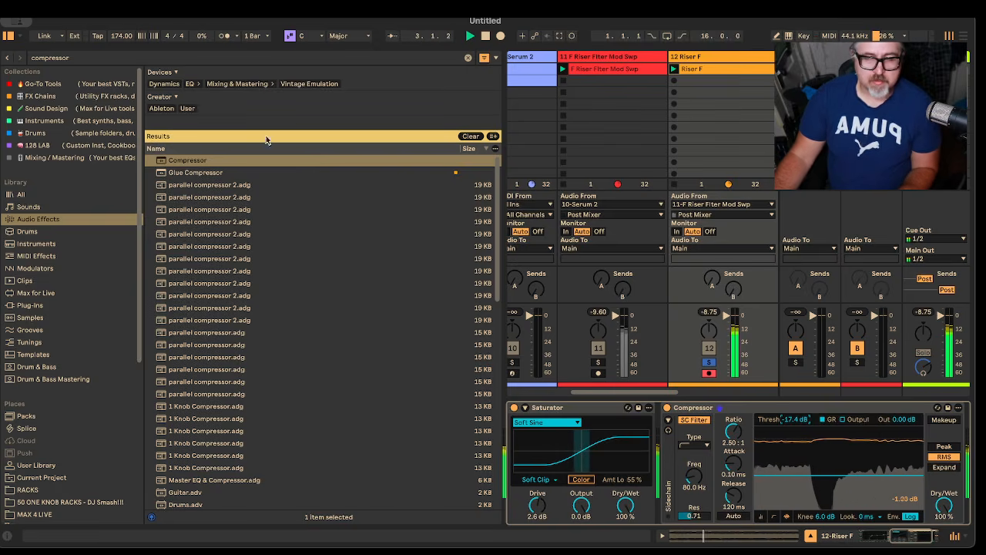
Step: Find "reverb" and add Reverb after the Compressor, with a 6.24 s decay and 47% Dry/Wet
{"action": "key", "text": "ctrl+f"}
{"action": "type", "text": "reverb"}
{"action": "left_click_drag", "start_coordinate": [179, 197], "coordinate": [951, 450]}
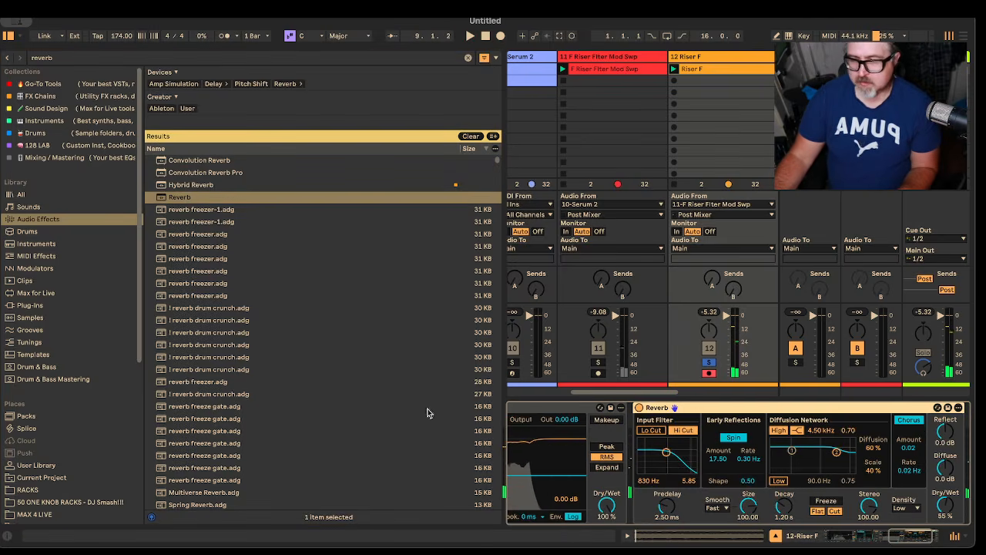
{"action": "left_click_drag", "start_coordinate": [784, 506], "coordinate": [784, 485]}
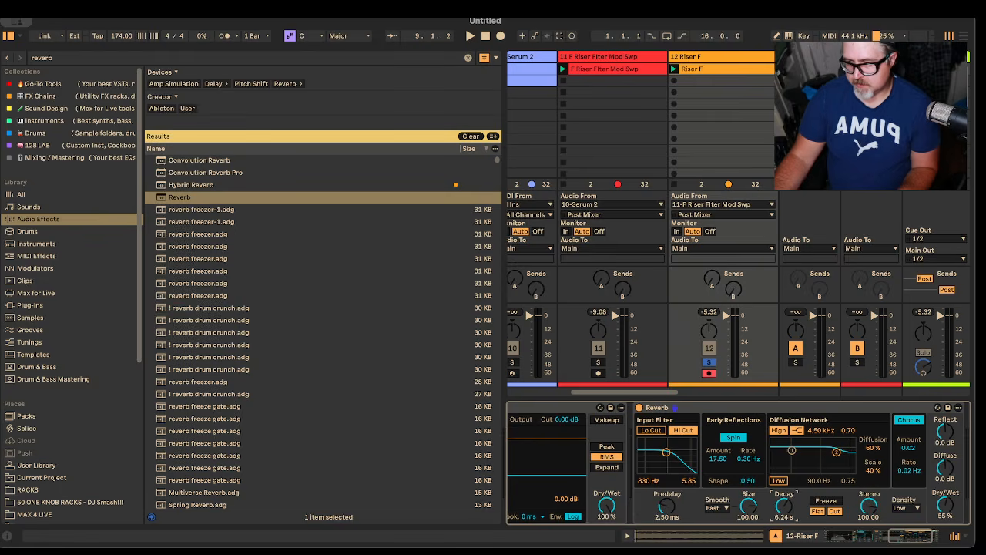
{"action": "key", "text": "space"}
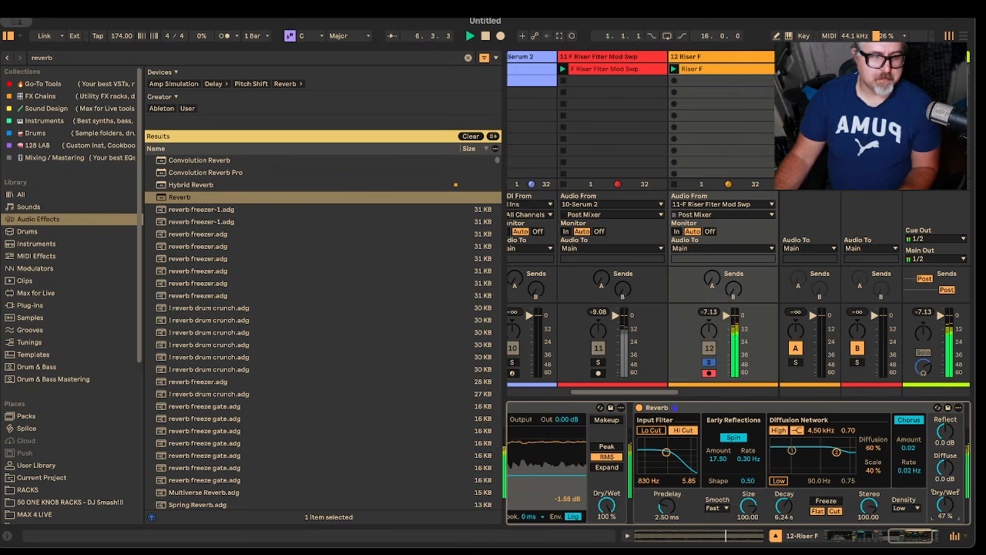
Step: Find "limiter" and add Limiter after Reverb, with automatic release and 3.4 dB input gain
{"action": "left_click", "coordinate": [51, 58]}
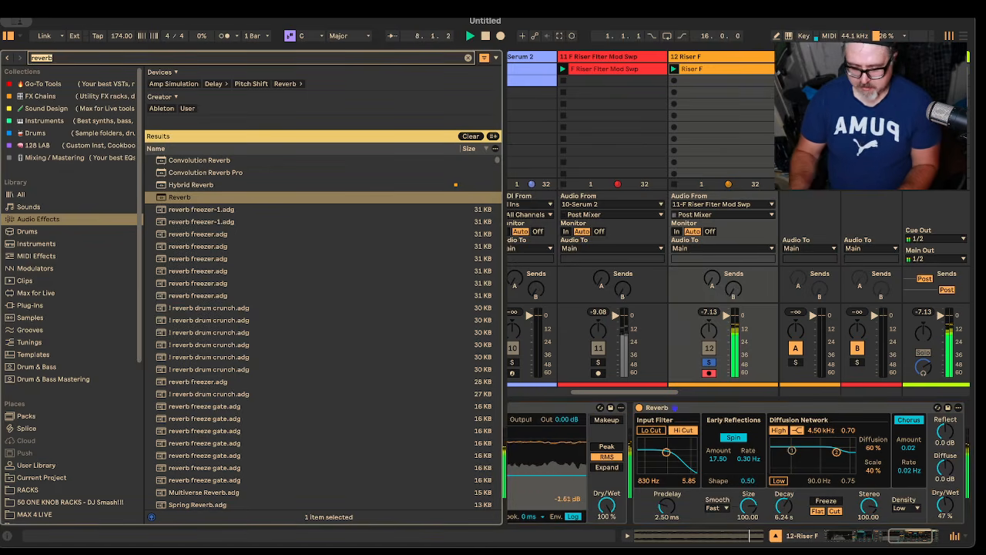
{"action": "type", "text": "limiter"}
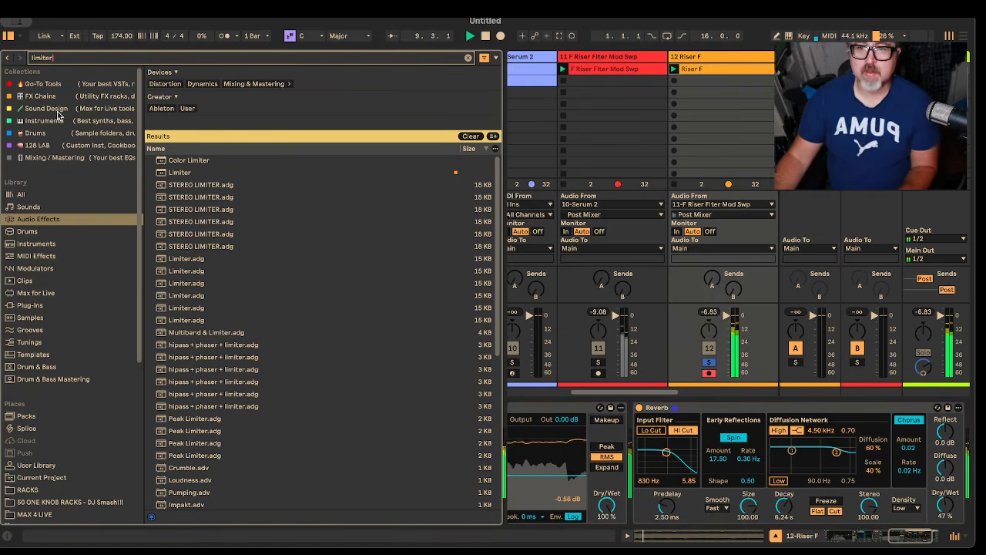
{"action": "left_click_drag", "start_coordinate": [194, 173], "coordinate": [909, 458]}
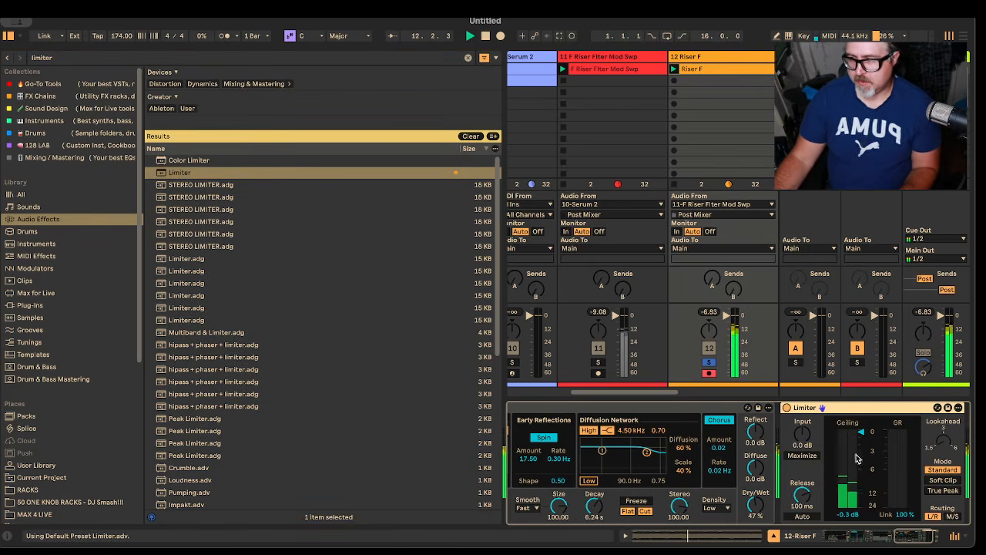
{"action": "left_click", "coordinate": [797, 516]}
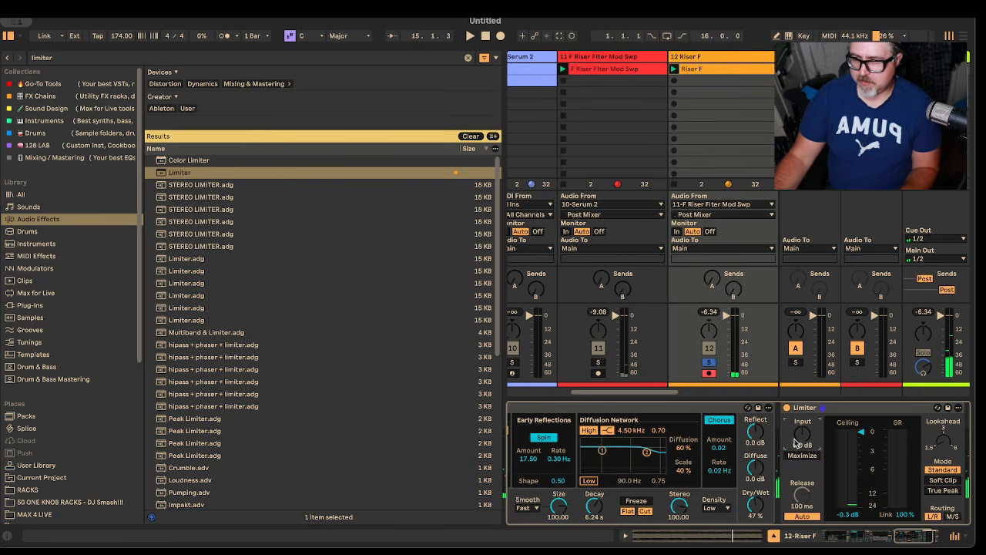
{"action": "key", "text": "space"}
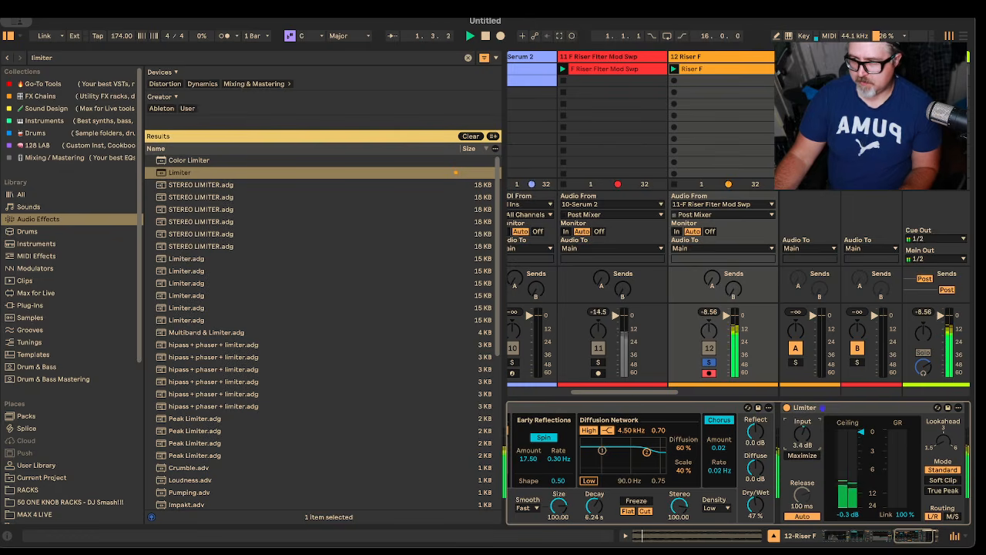
Step: Raise the Limiter's input gain to 8.0 dB while auditioning the riser
{"action": "mouse_move", "coordinate": [802, 434]}
{"action": "left_mouse_down"}
{"action": "mouse_move", "coordinate": [802, 419]}
{"action": "mouse_move", "coordinate": [802, 428]}
{"action": "left_mouse_up"}
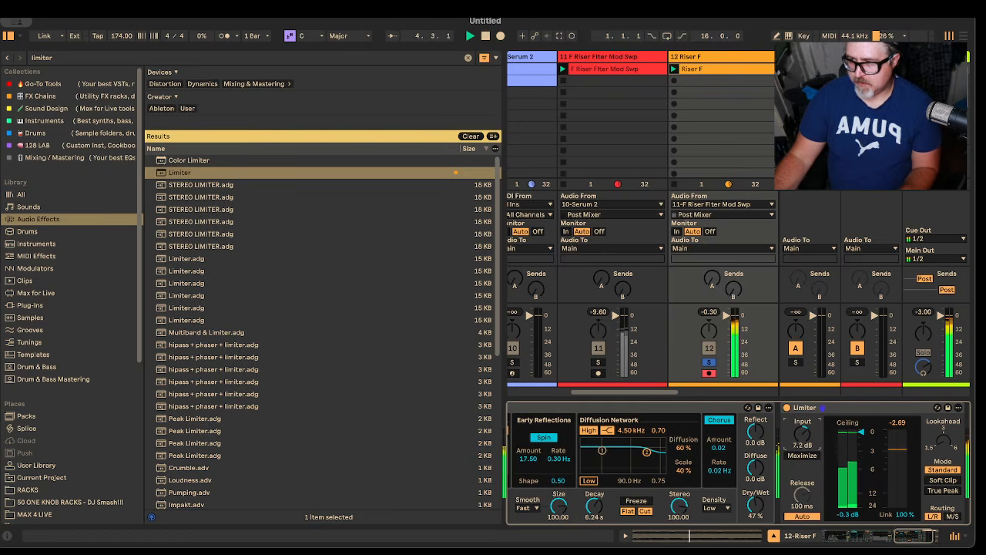
{"action": "key", "text": "space"}
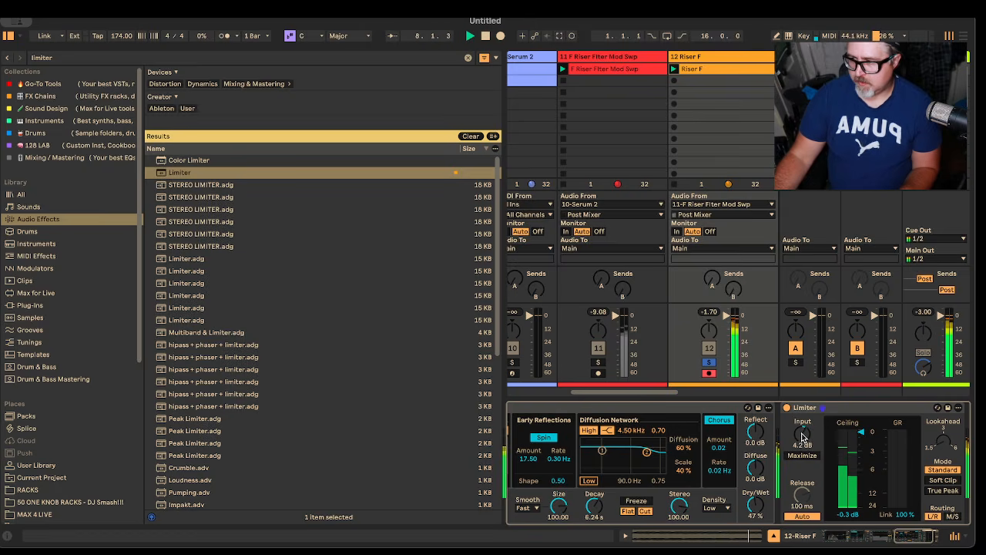
{"action": "key", "text": "space"}
{"action": "left_click_drag", "start_coordinate": [802, 433], "coordinate": [802, 432]}
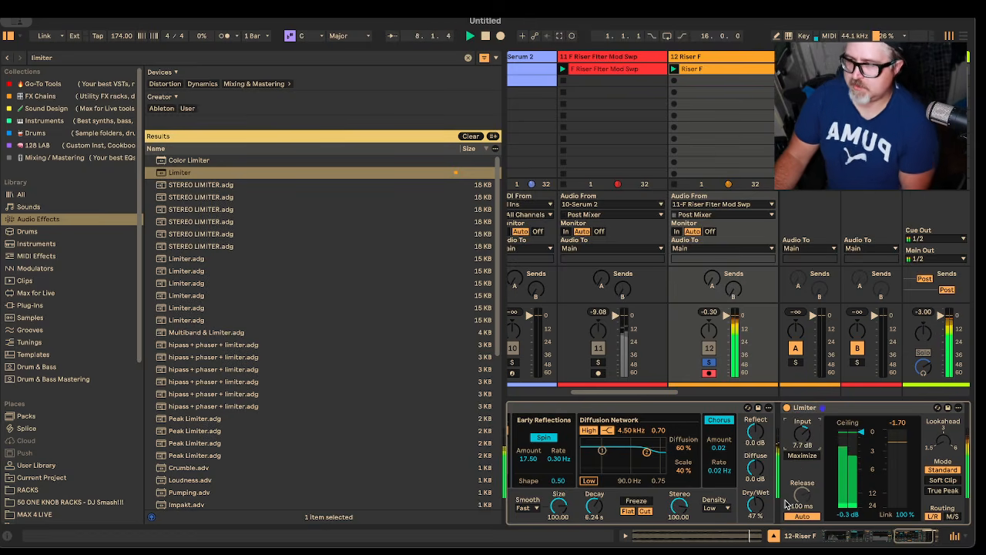
{"action": "left_click_drag", "start_coordinate": [808, 437], "coordinate": [808, 434]}
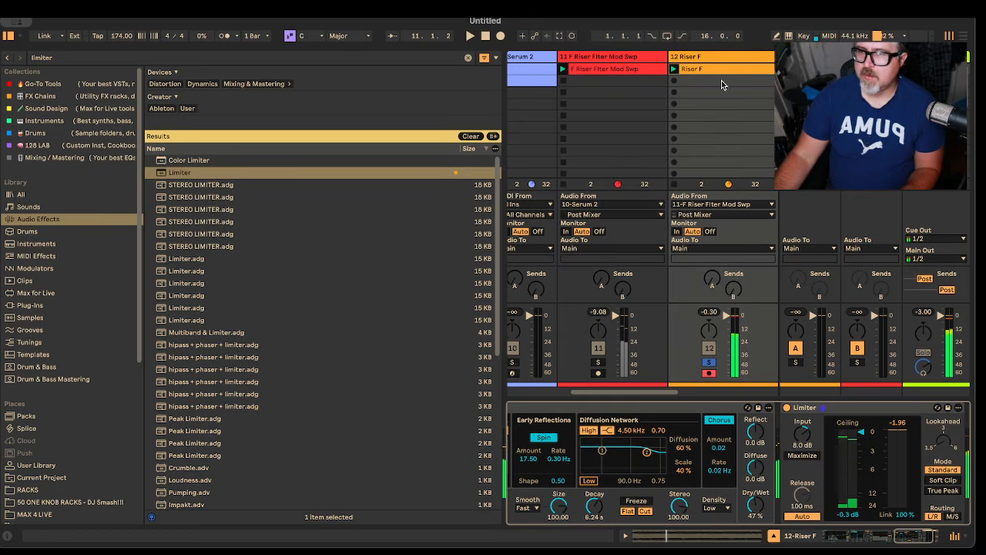
Step: Insert an audio track after Riser F that takes its audio from 12-Riser F, with monitoring set to In and recording armed
{"action": "right_click", "coordinate": [693, 60]}
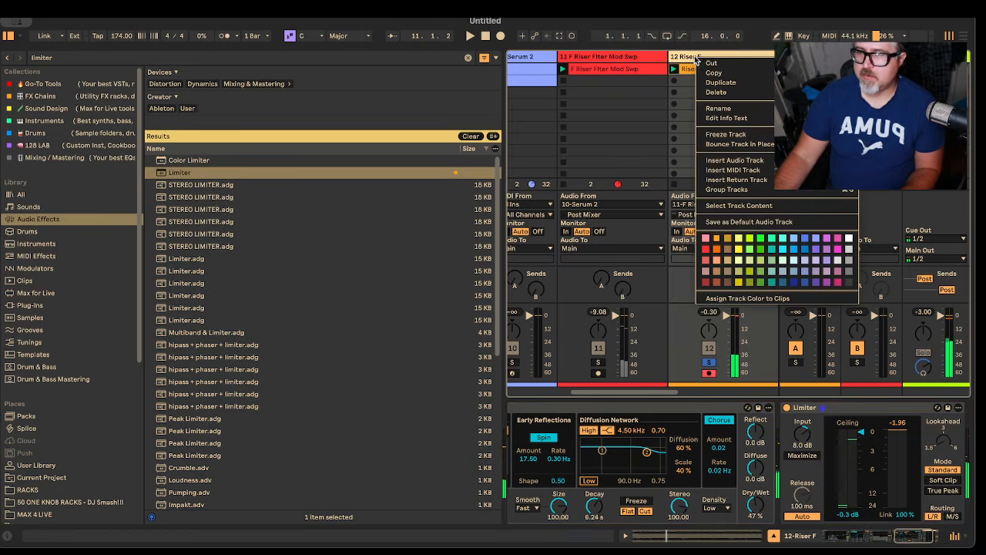
{"action": "left_click", "coordinate": [763, 160]}
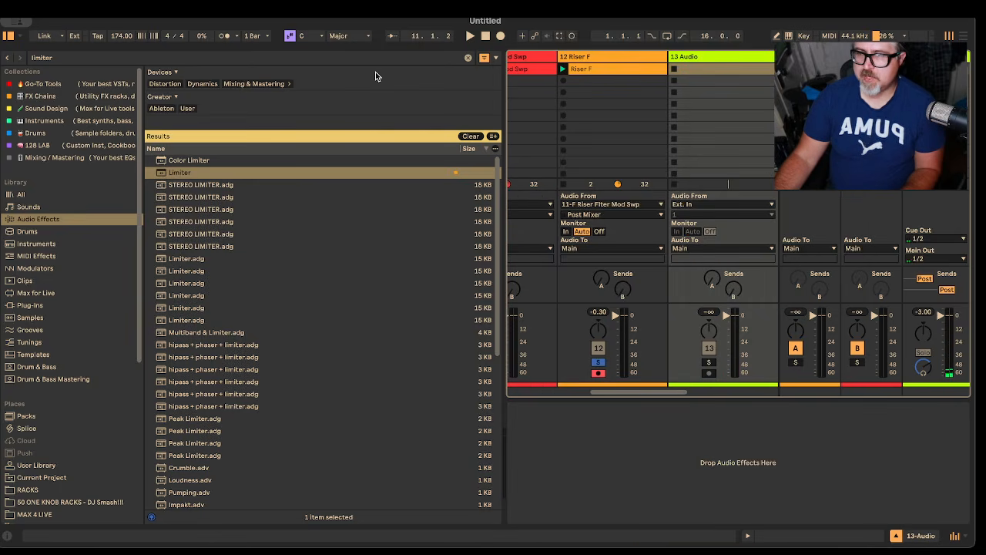
{"action": "left_click", "coordinate": [7, 37]}
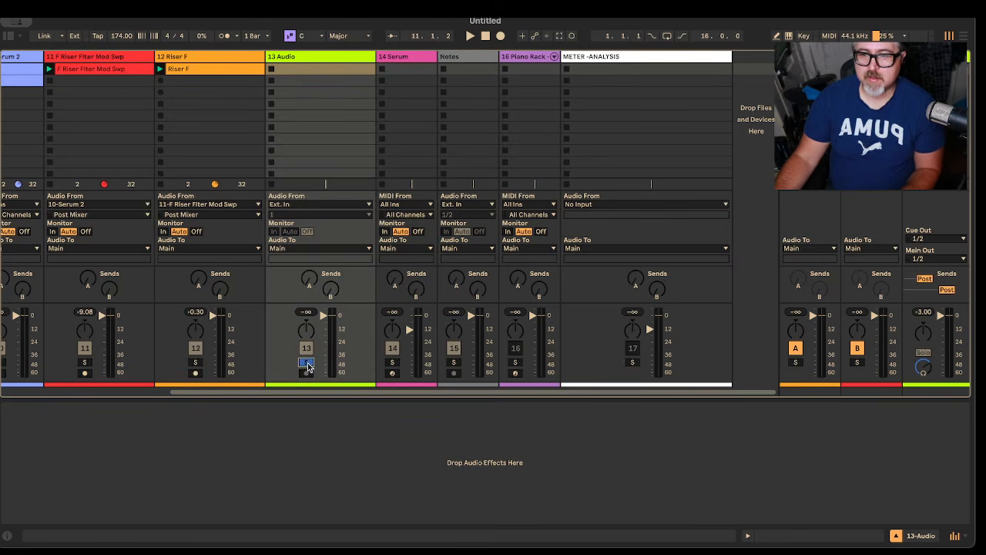
{"action": "left_click", "coordinate": [300, 202]}
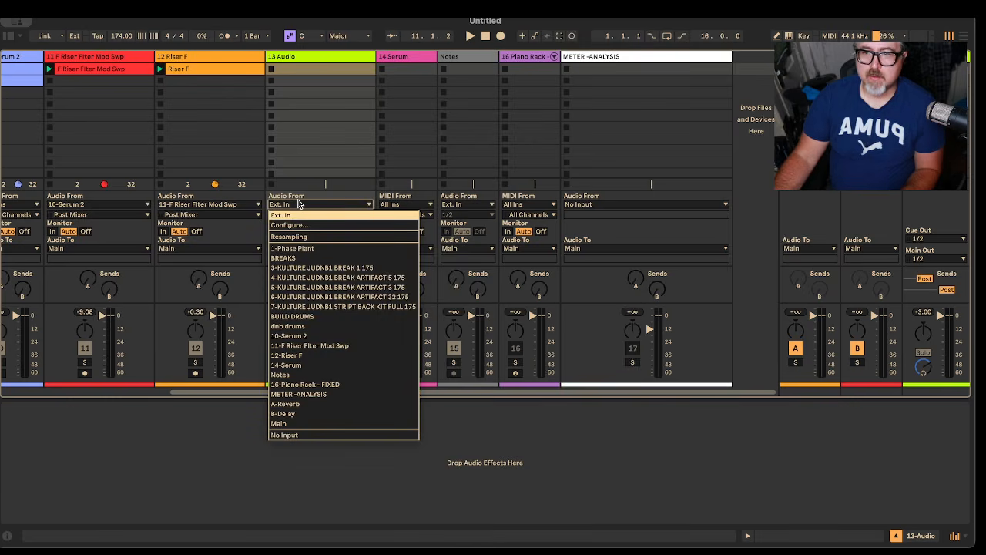
{"action": "left_click", "coordinate": [326, 355]}
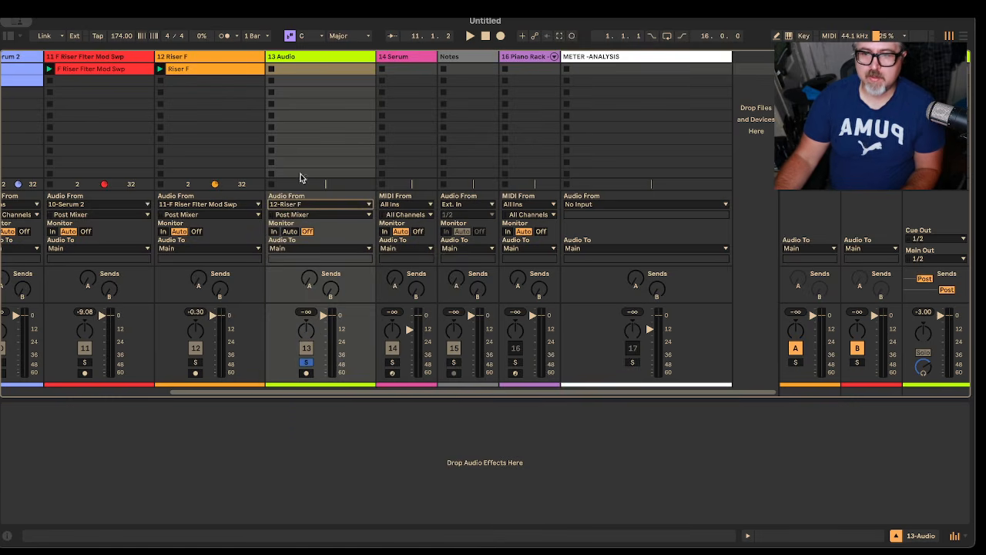
{"action": "left_click", "coordinate": [274, 232]}
{"action": "left_click", "coordinate": [306, 374]}
Step: Solo the 12 Riser F track and discard the first take recorded on the new audio track
{"action": "left_click", "coordinate": [272, 69]}
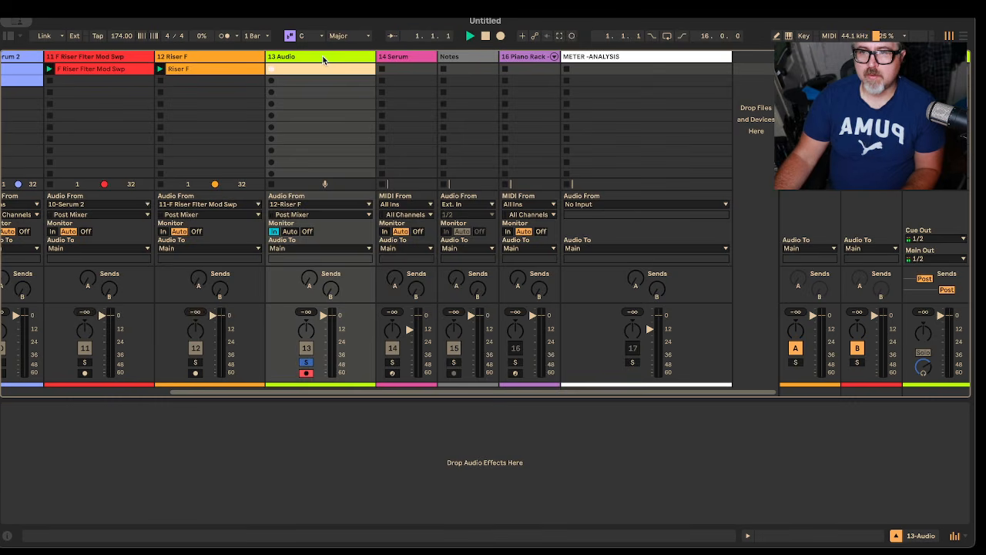
{"action": "key", "text": "space"}
{"action": "left_click", "coordinate": [195, 362]}
{"action": "left_click", "coordinate": [282, 69]}
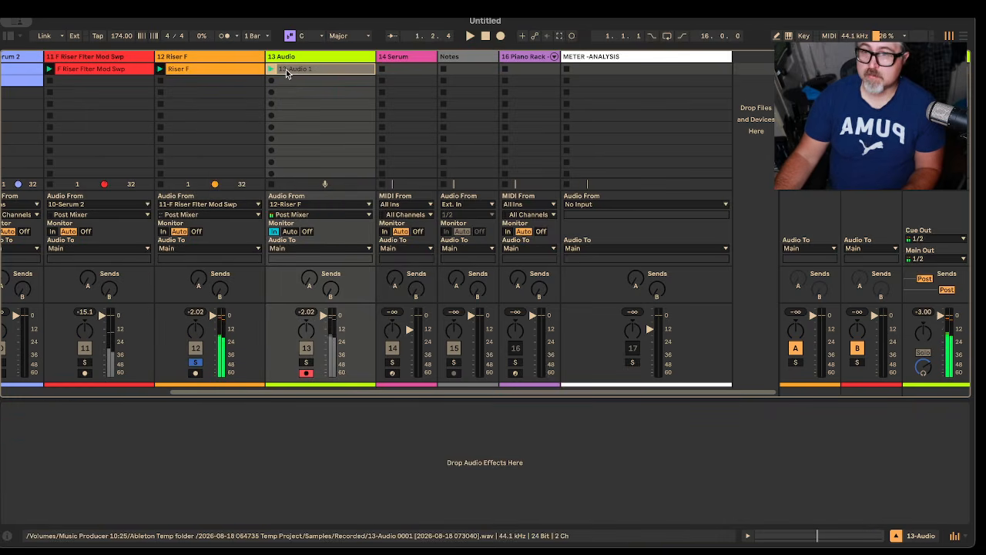
{"action": "key", "text": "Delete"}
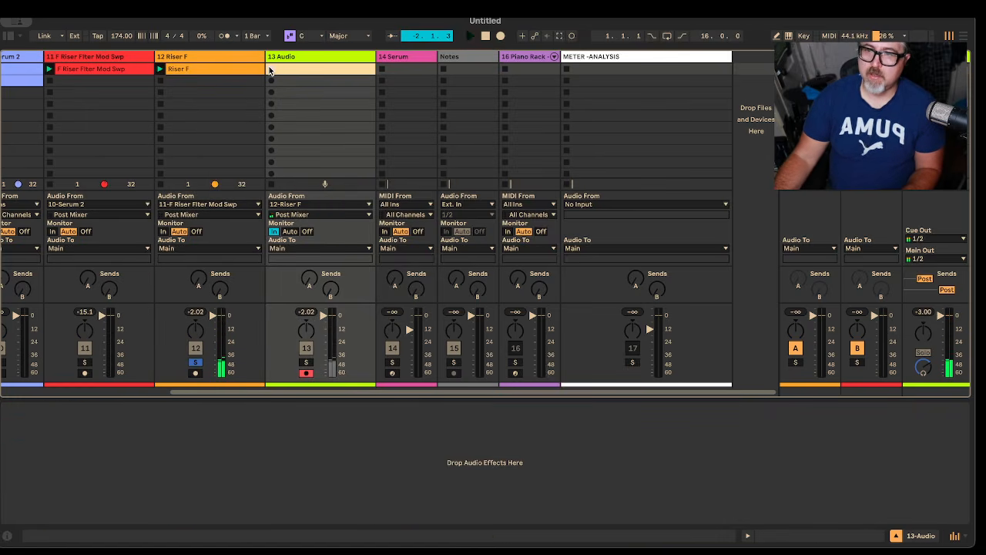
Step: Record the processed riser past its full eight bars into the first slot of the 13 Audio track and stop playback
{"action": "left_click", "coordinate": [212, 70]}
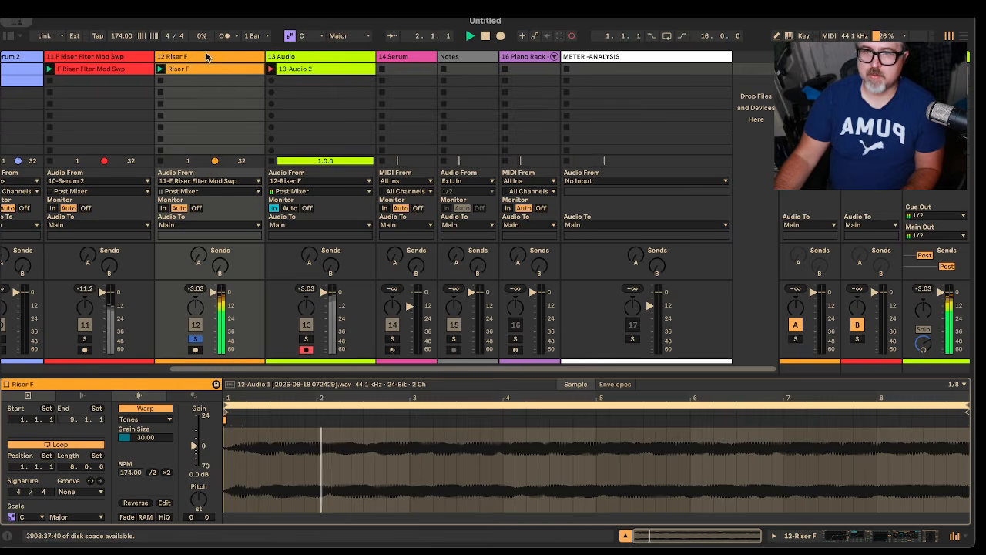
{"action": "left_click", "coordinate": [205, 59]}
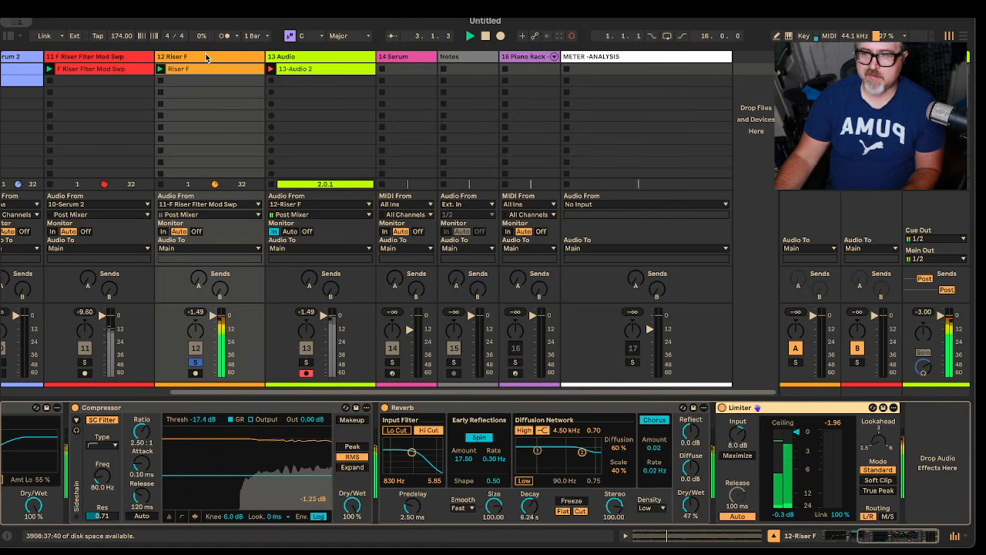
{"action": "left_click", "coordinate": [318, 58]}
{"action": "left_click", "coordinate": [320, 69]}
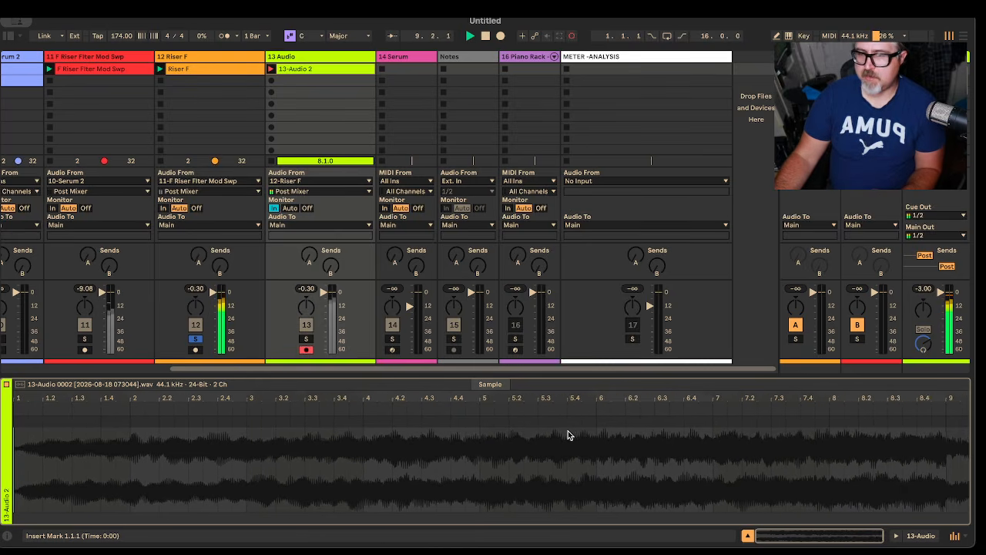
{"action": "key", "text": "space"}
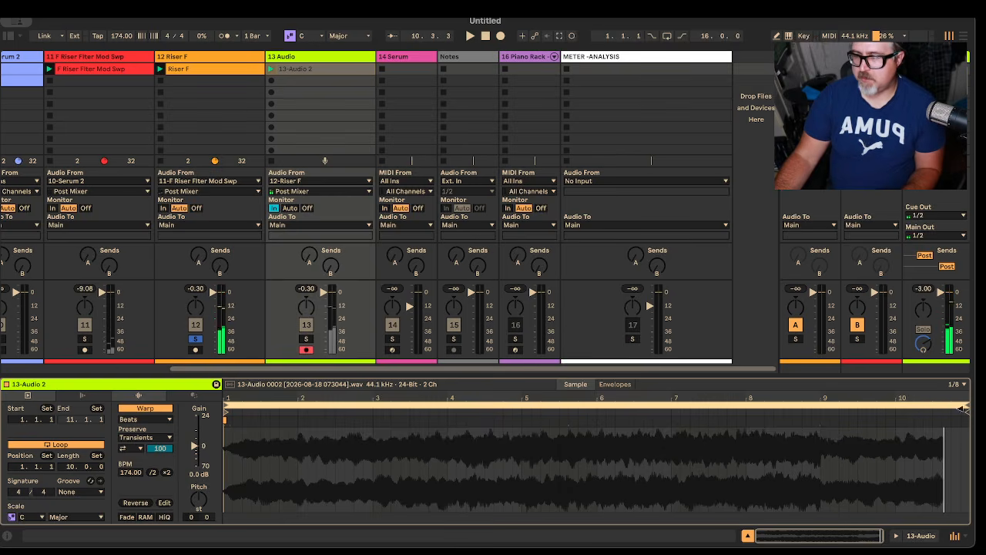
Step: Shorten the recorded clip's loop to 8 bars, ending at 9.1.1, and crop the sample to it
{"action": "left_click_drag", "start_coordinate": [966, 406], "coordinate": [819, 407]}
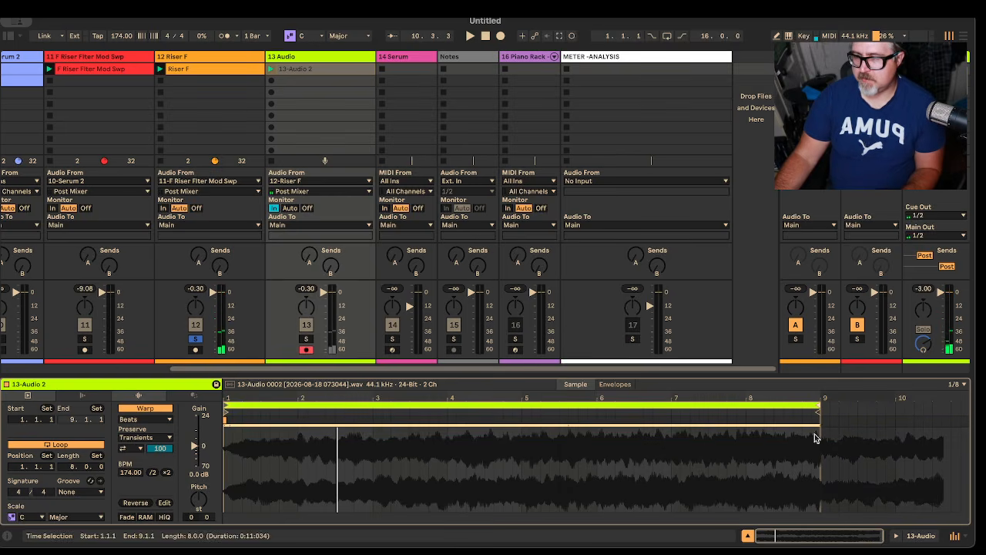
{"action": "right_click", "coordinate": [700, 404]}
{"action": "left_click", "coordinate": [709, 410]}
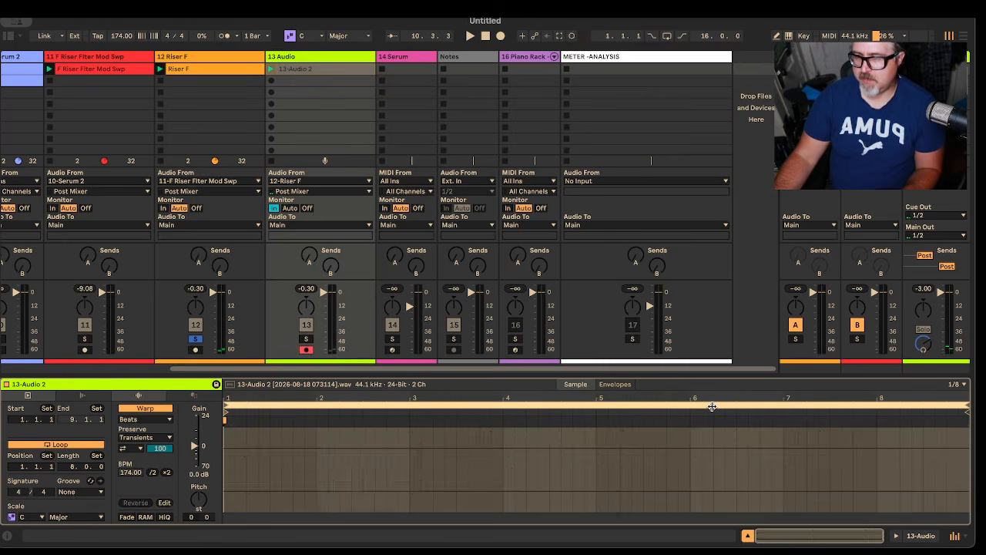
Step: Set the 13-Audio 2 clip's warp mode to Tones and its track's monitoring to Auto
{"action": "left_click", "coordinate": [159, 422]}
{"action": "left_click", "coordinate": [162, 437]}
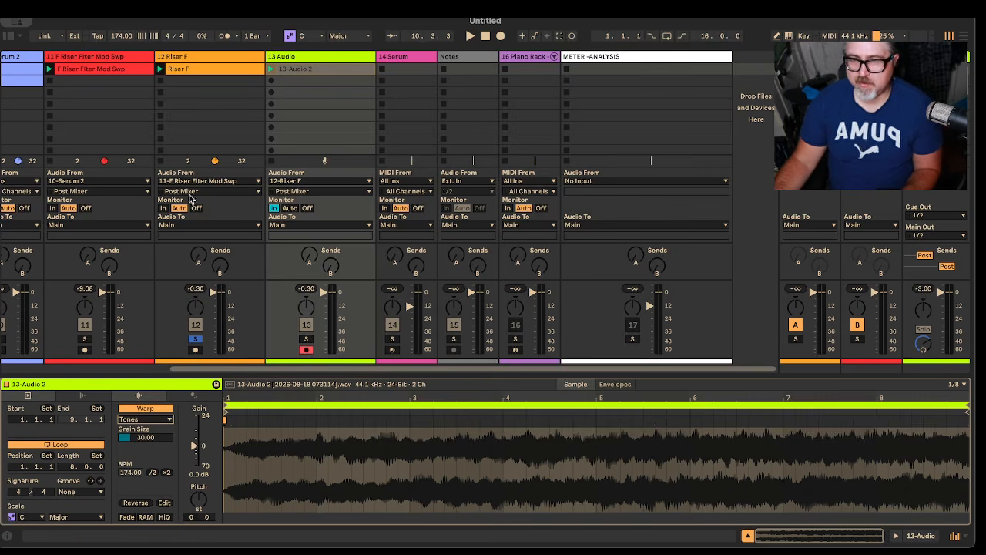
{"action": "left_click", "coordinate": [289, 209]}
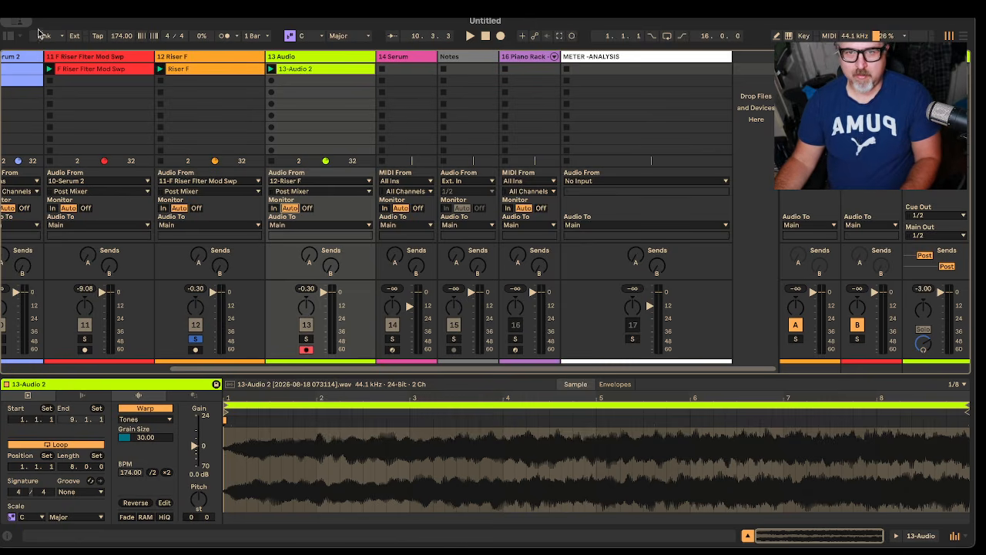
Step: Search the Instruments library for "sampler"
{"action": "left_click", "coordinate": [6, 37]}
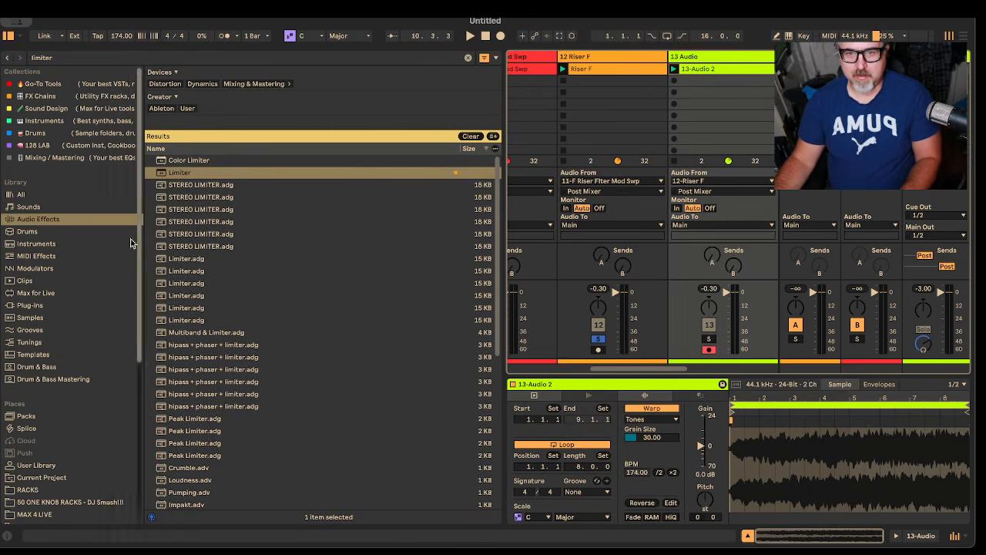
{"action": "left_click", "coordinate": [36, 244]}
{"action": "left_click_drag", "start_coordinate": [108, 58], "coordinate": [17, 58]}
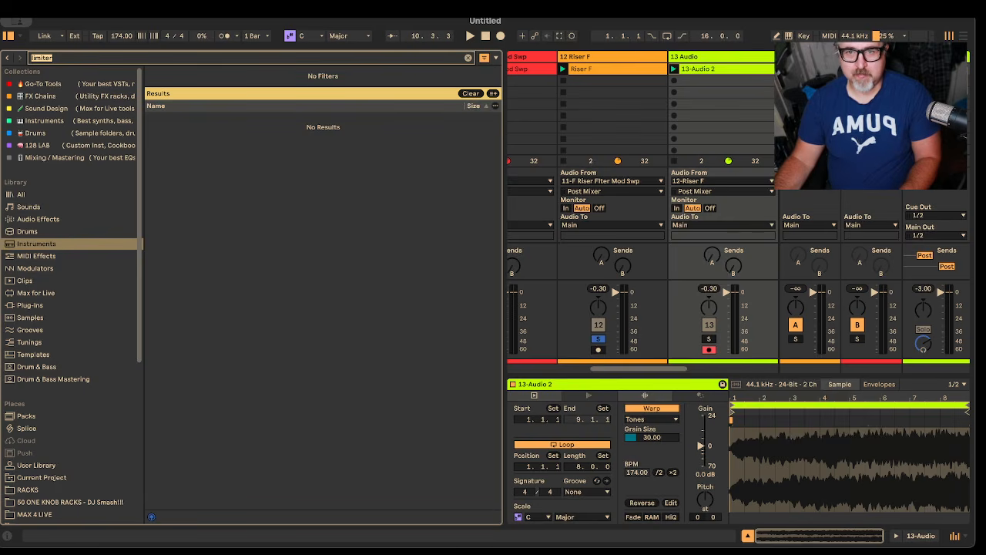
{"action": "type", "text": "sampler"}
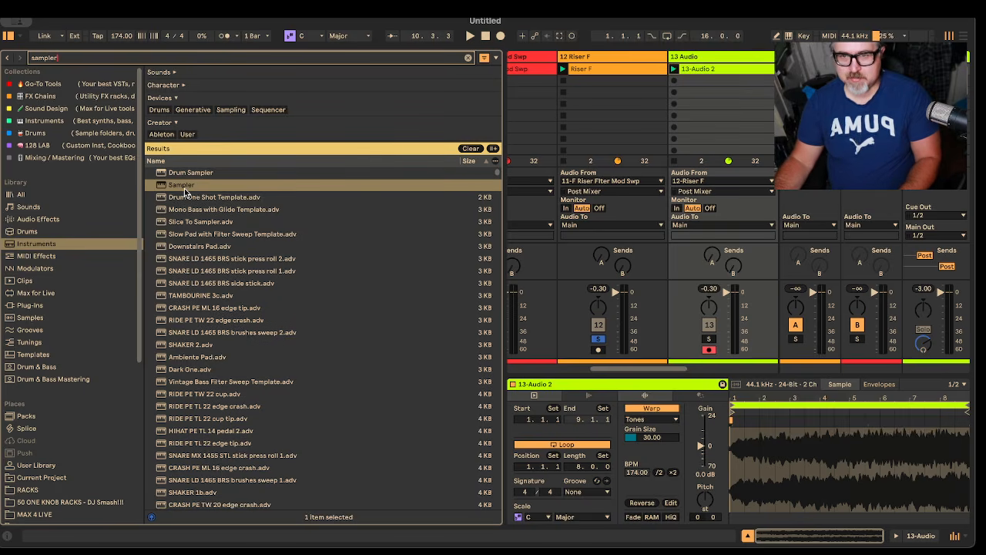
Step: Insert a MIDI track after the 13 Audio track and load Sampler onto it
{"action": "scroll", "coordinate": [623, 368], "scroll_direction": "right", "scroll_amount": 5}
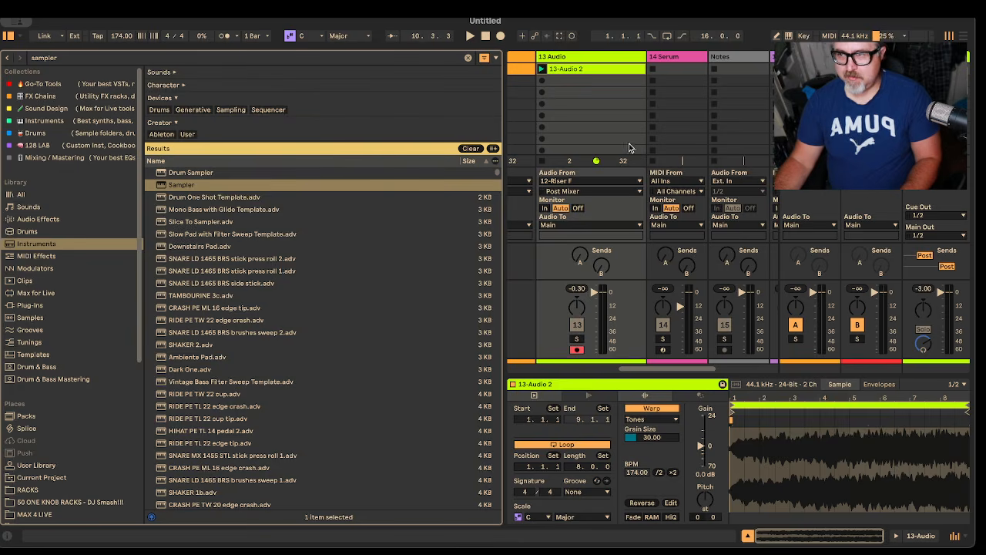
{"action": "right_click", "coordinate": [598, 56]}
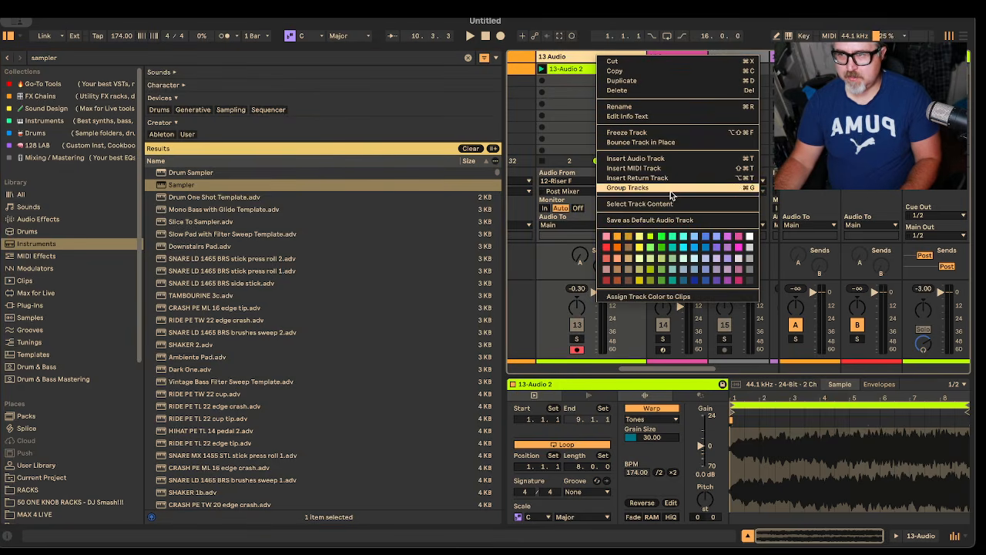
{"action": "left_click", "coordinate": [676, 168]}
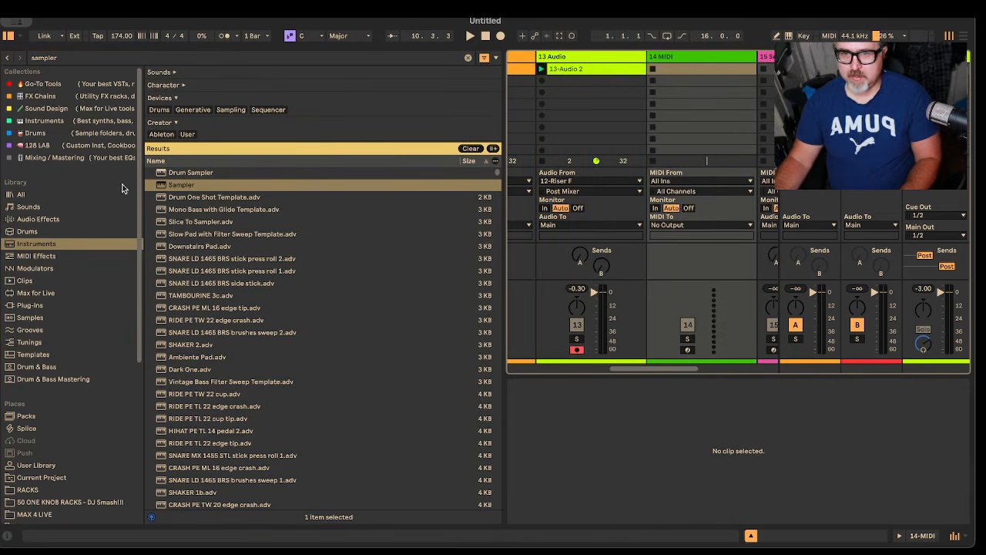
{"action": "left_click_drag", "start_coordinate": [182, 189], "coordinate": [679, 57]}
Step: Hide the browser and load the 13-Audio 2 clip into Sampler as its sample
{"action": "left_click", "coordinate": [10, 37]}
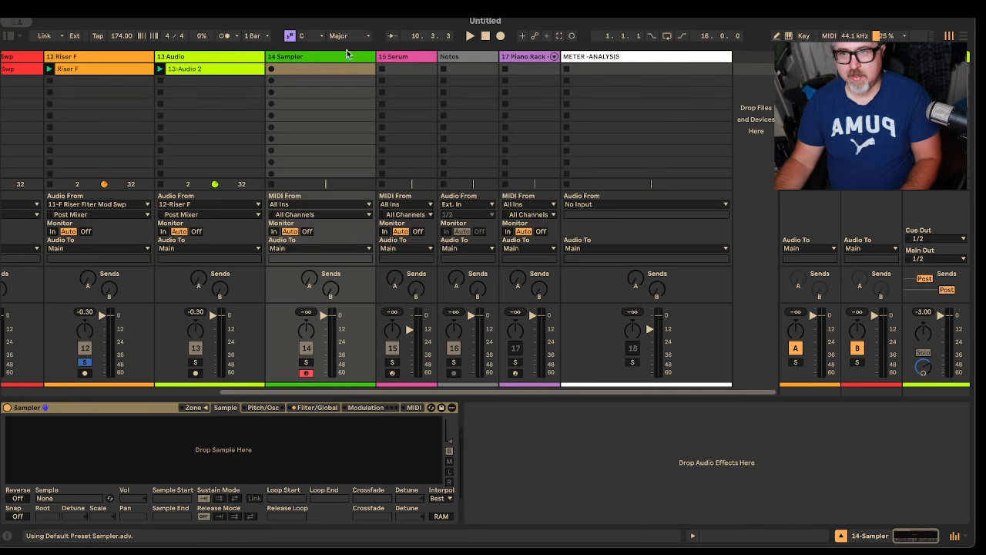
{"action": "left_click_drag", "start_coordinate": [172, 75], "coordinate": [185, 458]}
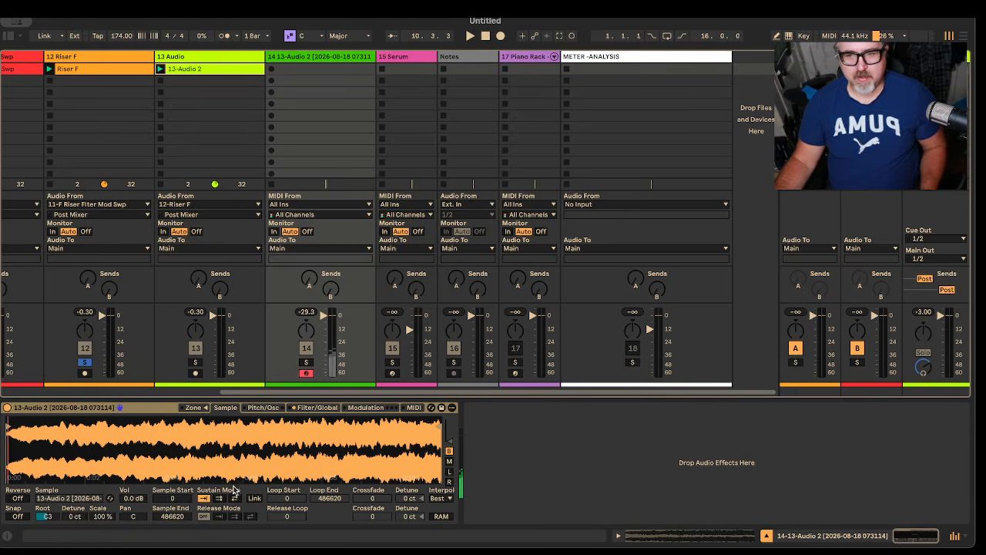
Step: Solo the Sampler track and lower the sample's root key to C#2
{"action": "left_click", "coordinate": [306, 361]}
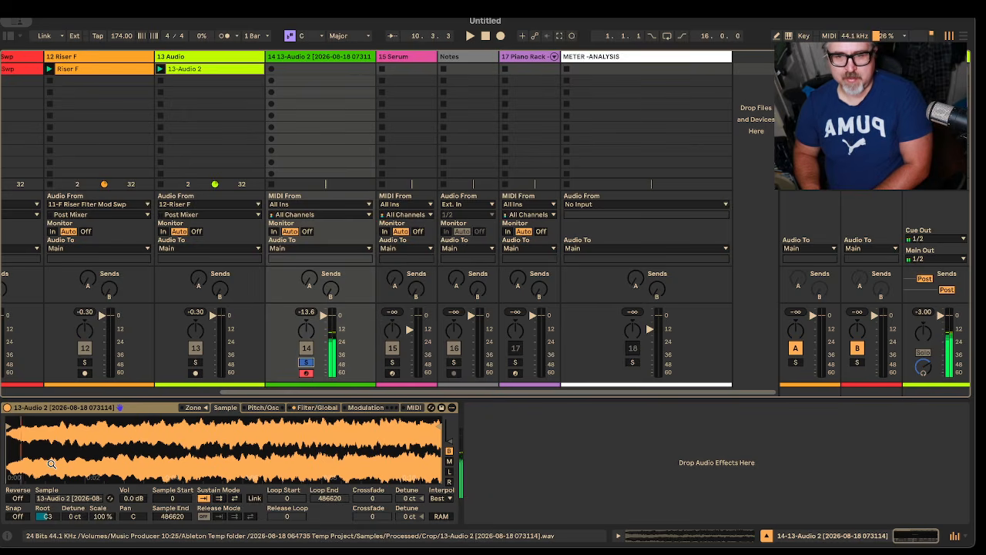
{"action": "left_click", "coordinate": [47, 517]}
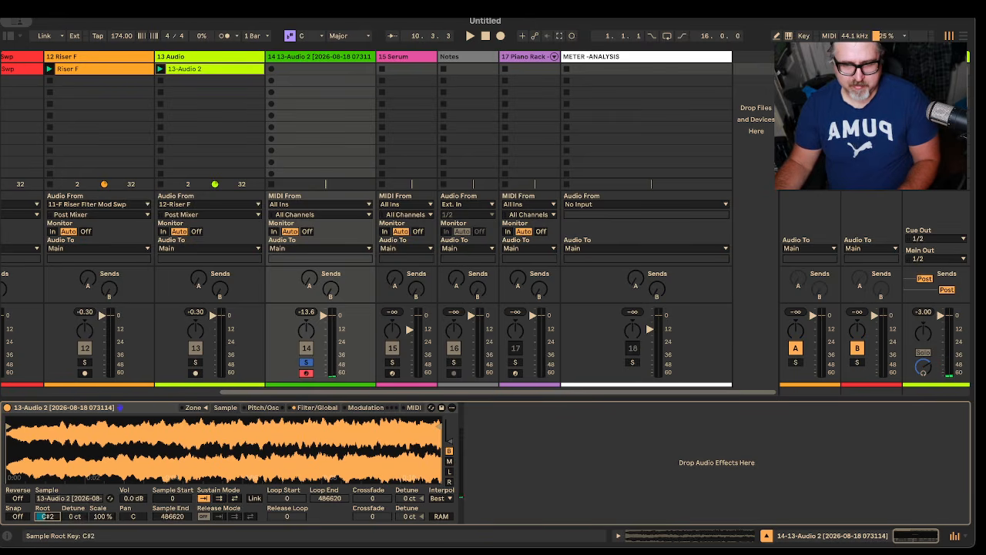
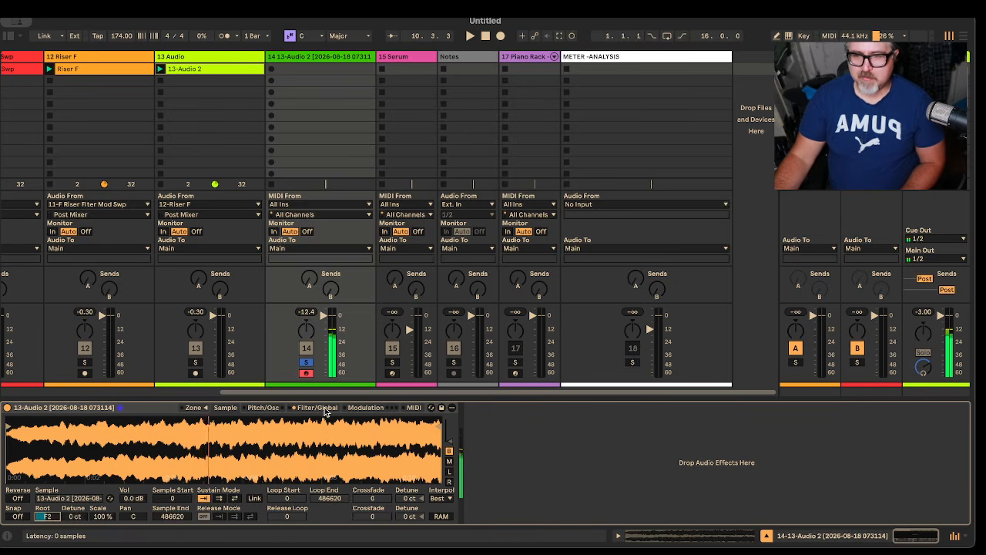
Step: Audition Sampler's filter types and return to the lowpass, with the frequency at 22.0 kHz and resonance at 16%
{"action": "left_click", "coordinate": [319, 407]}
{"action": "left_click", "coordinate": [28, 445]}
{"action": "mouse_move", "coordinate": [120, 457]}
{"action": "left_mouse_down"}
{"action": "mouse_move", "coordinate": [54, 454]}
{"action": "mouse_move", "coordinate": [95, 452]}
{"action": "mouse_move", "coordinate": [50, 445]}
{"action": "mouse_move", "coordinate": [78, 435]}
{"action": "mouse_move", "coordinate": [62, 445]}
{"action": "mouse_move", "coordinate": [92, 445]}
{"action": "mouse_move", "coordinate": [50, 447]}
{"action": "mouse_move", "coordinate": [117, 450]}
{"action": "mouse_move", "coordinate": [42, 452]}
{"action": "mouse_move", "coordinate": [120, 453]}
{"action": "left_mouse_up"}
{"action": "left_click", "coordinate": [14, 443]}
{"action": "left_click", "coordinate": [13, 432]}
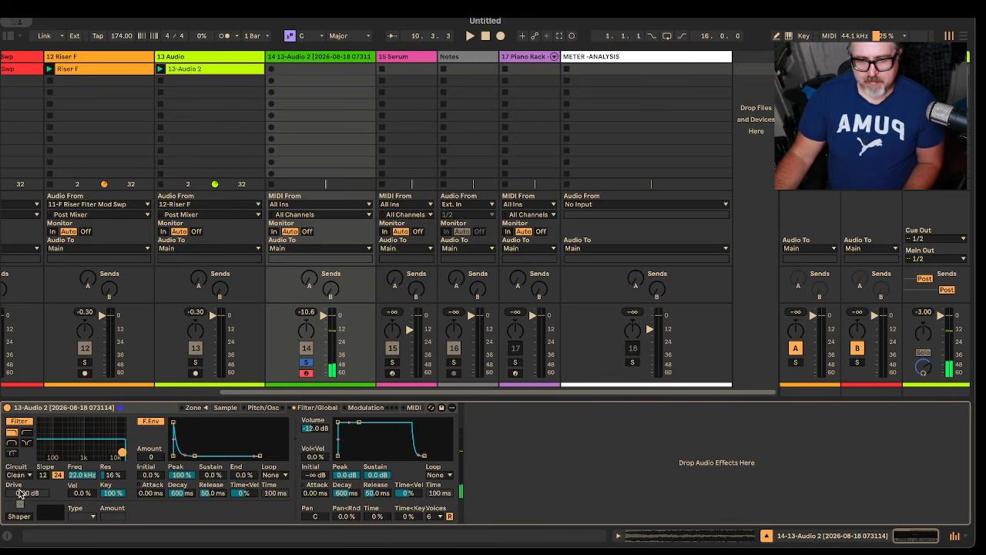
Step: Switch Sampler's filter circuit to OSR with 17.4 dB drive, and lower the Sampler track's volume to about -14 dB
{"action": "left_click_drag", "start_coordinate": [21, 494], "coordinate": [22, 463]}
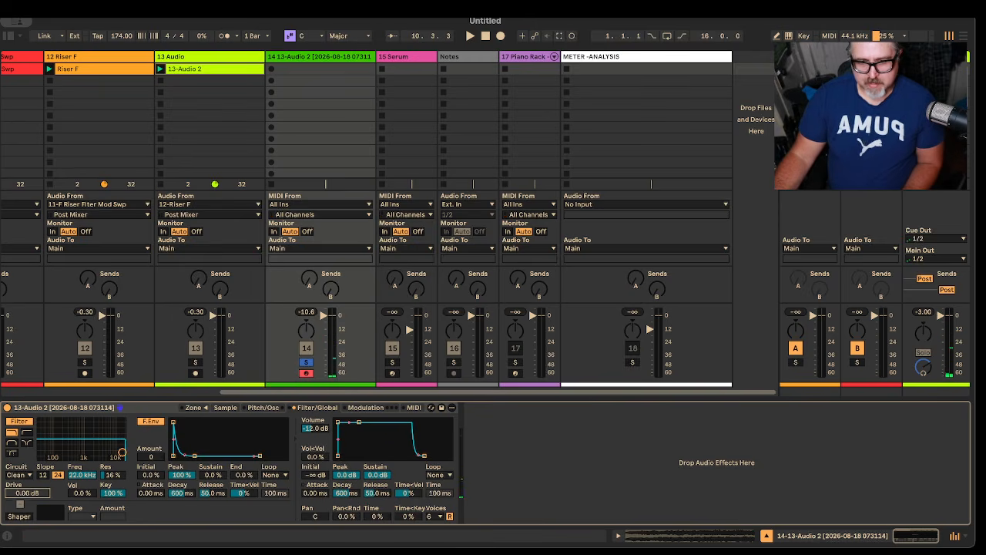
{"action": "left_click", "coordinate": [29, 476]}
{"action": "left_click", "coordinate": [30, 501]}
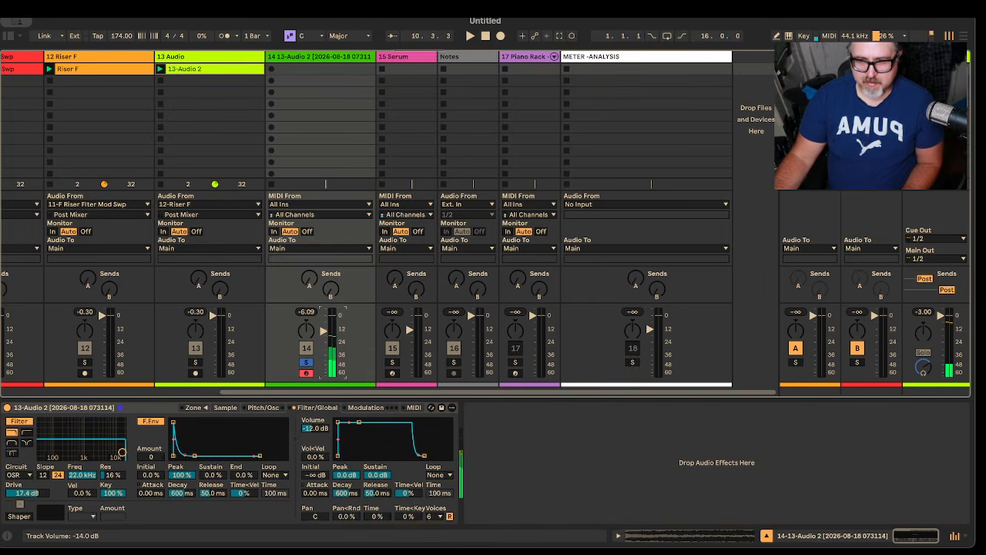
{"action": "left_click_drag", "start_coordinate": [323, 332], "coordinate": [322, 330]}
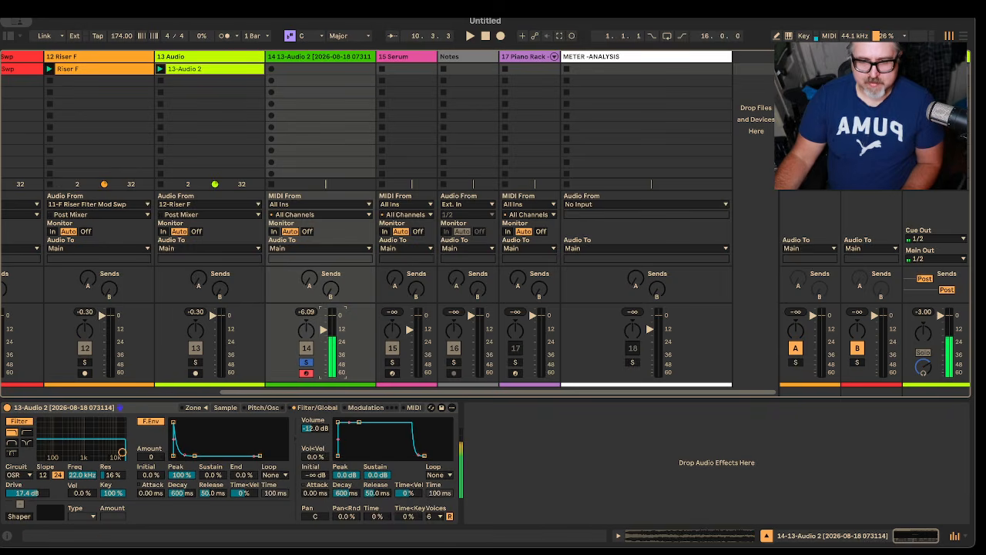
Step: Enable Sampler's Shaper with the Soft type and set its amount to 21.0
{"action": "left_click", "coordinate": [19, 516]}
{"action": "left_click", "coordinate": [85, 517]}
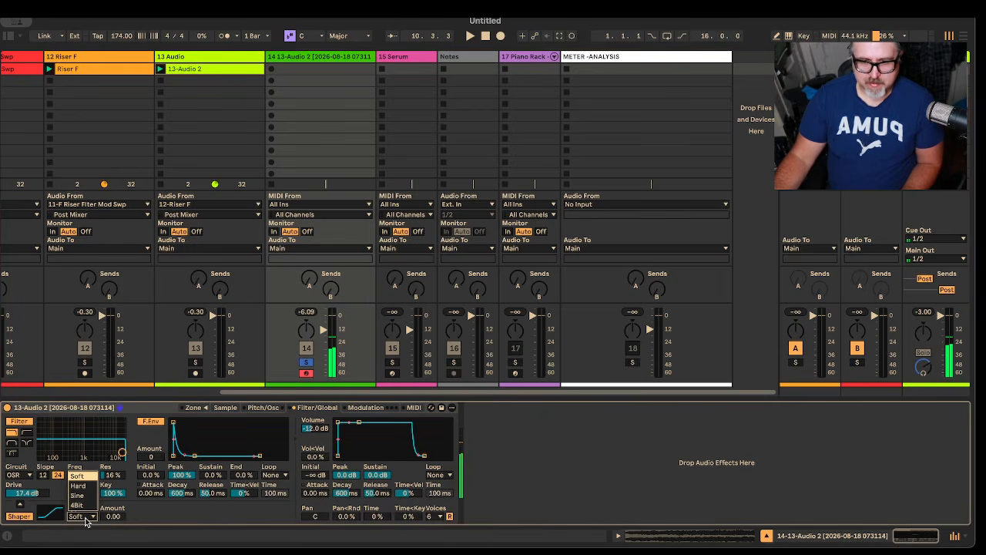
{"action": "left_click", "coordinate": [85, 522]}
{"action": "left_click_drag", "start_coordinate": [112, 516], "coordinate": [112, 493]}
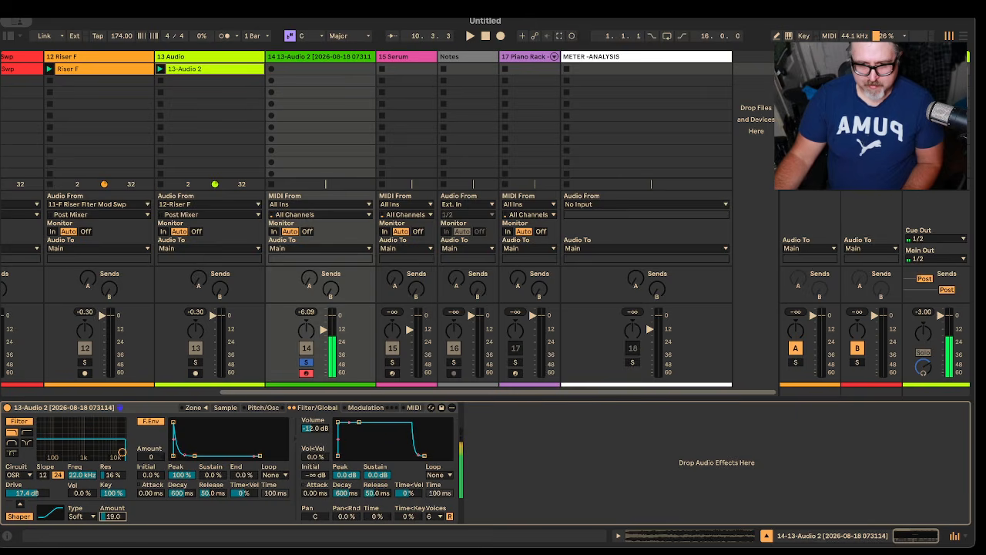
Step: Lower Sampler's filter frequency to 85.5 Hz at 20% resonance, trying other filter types before returning to the lowpass
{"action": "left_click", "coordinate": [26, 443]}
{"action": "left_click_drag", "start_coordinate": [121, 453], "coordinate": [52, 451]}
{"action": "left_click", "coordinate": [11, 443]}
{"action": "left_click", "coordinate": [12, 433]}
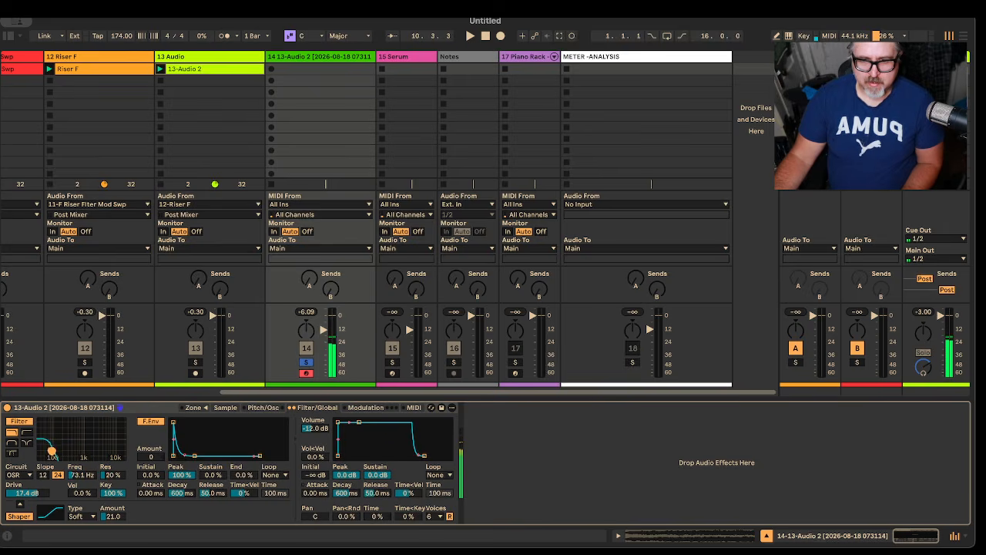
Step: Search the Modulators library for "lfo", add the LFO device after Sampler, and hide the browser
{"action": "left_click", "coordinate": [8, 36]}
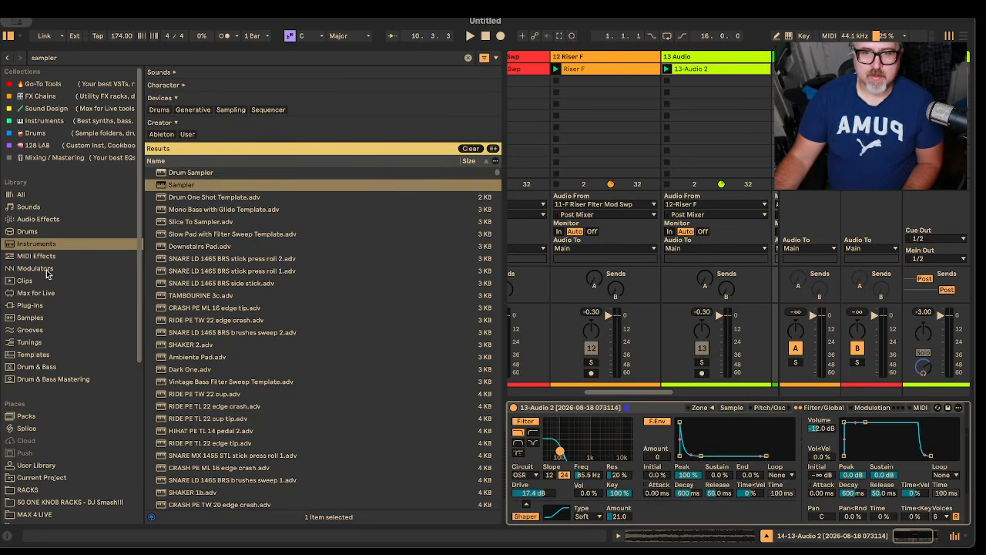
{"action": "left_click", "coordinate": [34, 268]}
{"action": "left_click", "coordinate": [106, 58]}
{"action": "key", "text": "BackSpace"}
{"action": "key", "text": "BackSpace"}
{"action": "key", "text": "BackSpace"}
{"action": "key", "text": "BackSpace"}
{"action": "key", "text": "BackSpace"}
{"action": "key", "text": "BackSpace"}
{"action": "key", "text": "BackSpace"}
{"action": "type", "text": "l"}
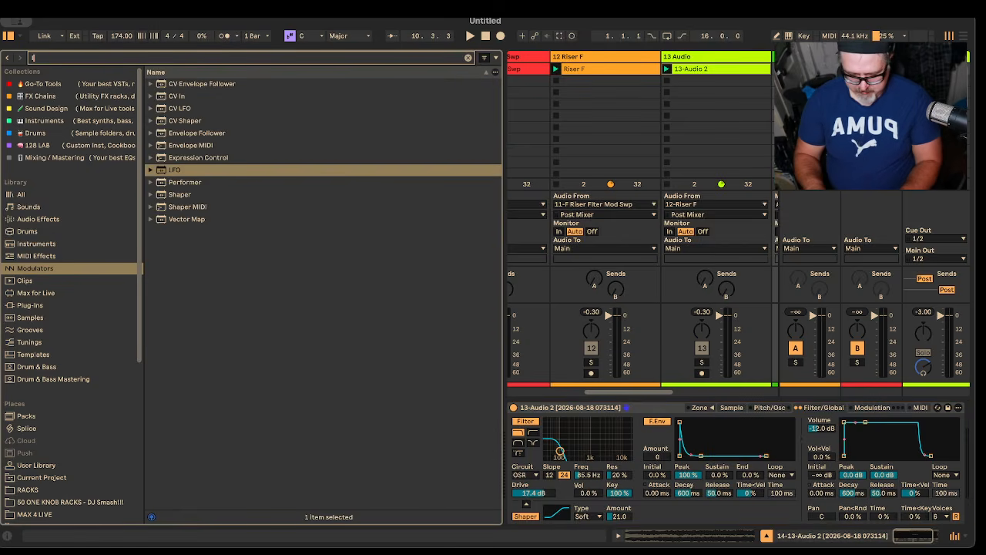
{"action": "type", "text": "fo"}
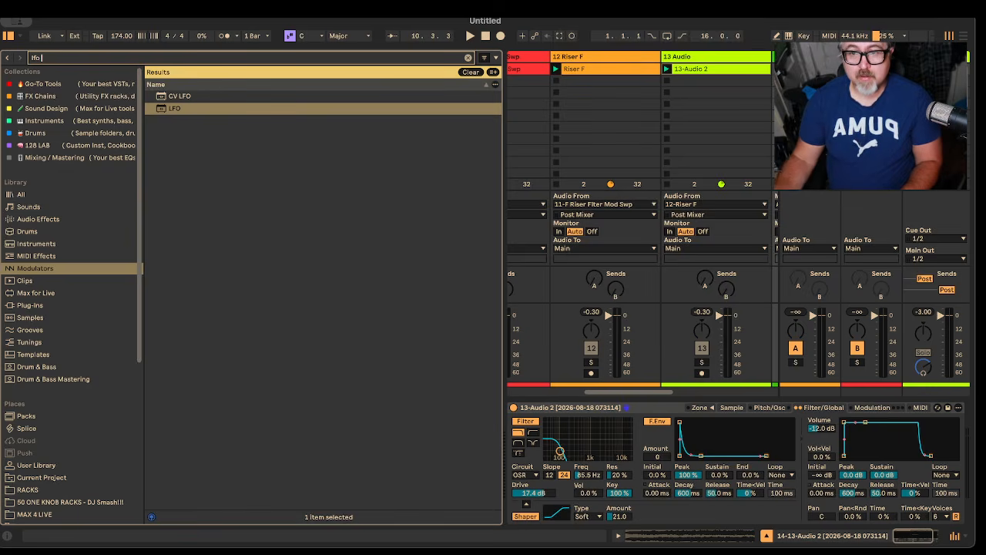
{"action": "left_click_drag", "start_coordinate": [170, 107], "coordinate": [938, 458]}
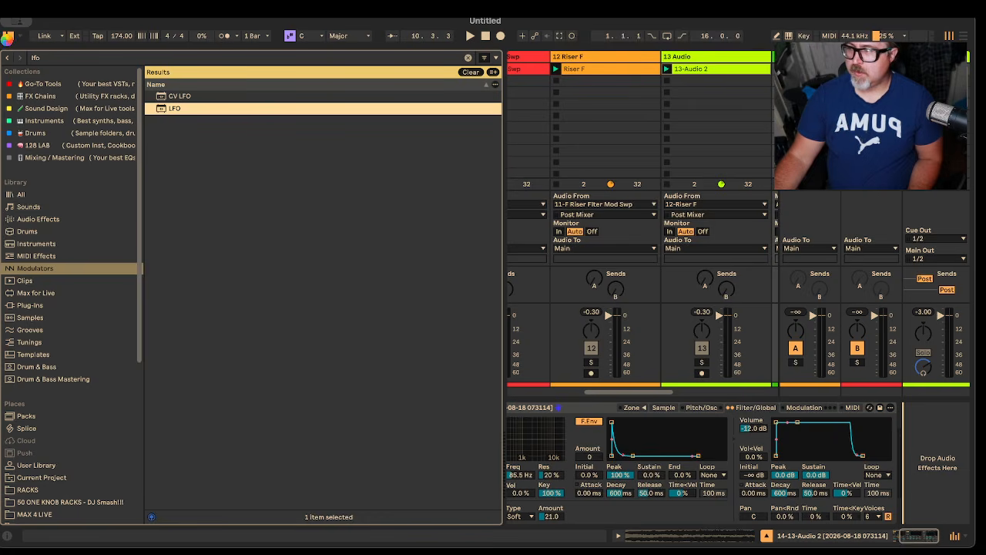
{"action": "left_click", "coordinate": [8, 37]}
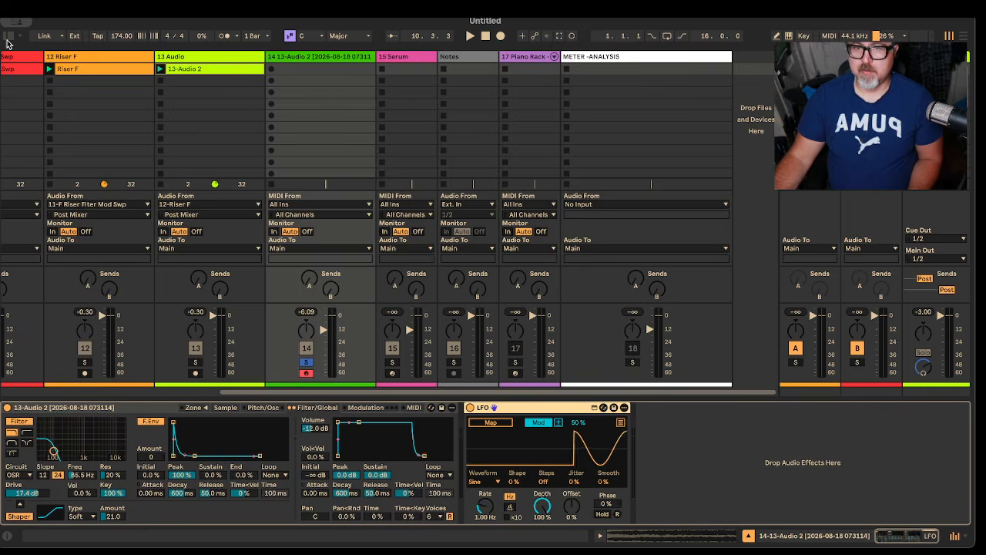
Step: Map the LFO to Sampler's filter frequency and set the LFO rate to 1.60 Hz
{"action": "left_click", "coordinate": [501, 423]}
{"action": "left_click", "coordinate": [90, 476]}
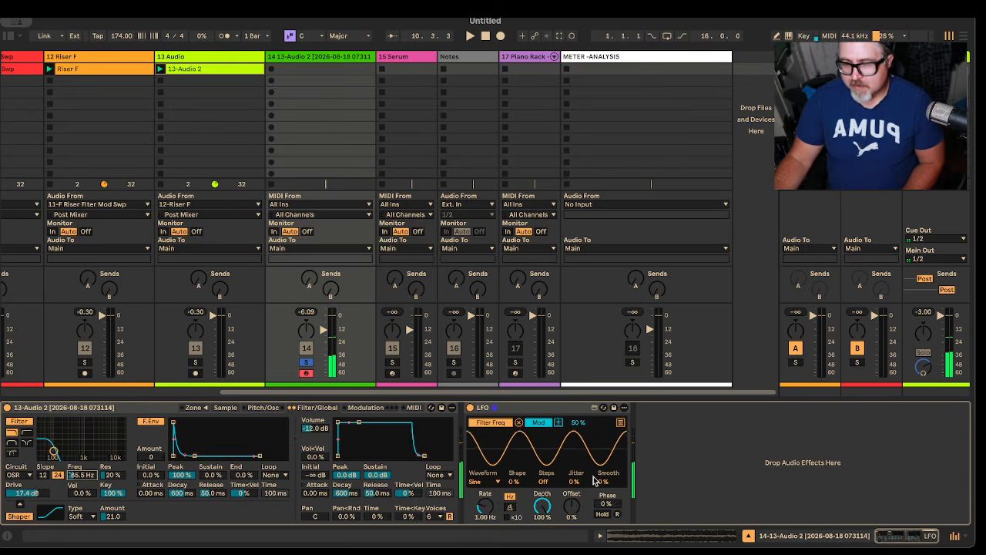
{"action": "left_click_drag", "start_coordinate": [485, 505], "coordinate": [484, 455]}
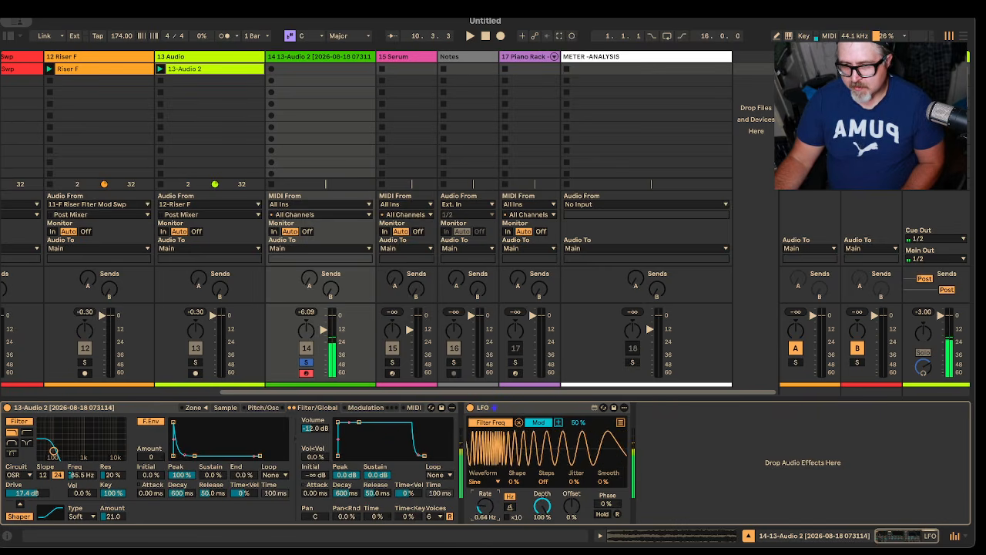
{"action": "left_click_drag", "start_coordinate": [485, 506], "coordinate": [485, 487]}
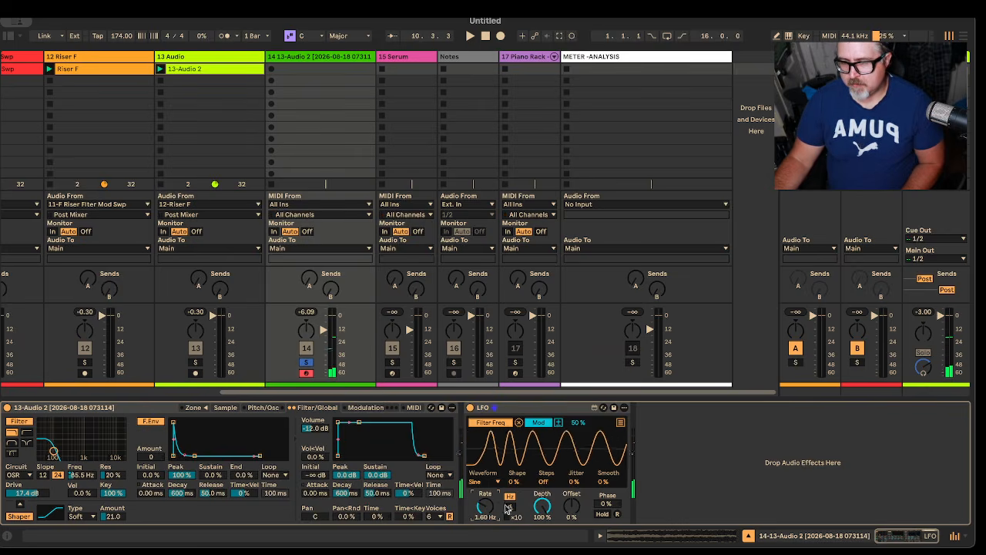
Step: Change the LFO to the Up waveform with Remote mapping mode and a rate of 0.25 Hz
{"action": "left_click", "coordinate": [475, 482]}
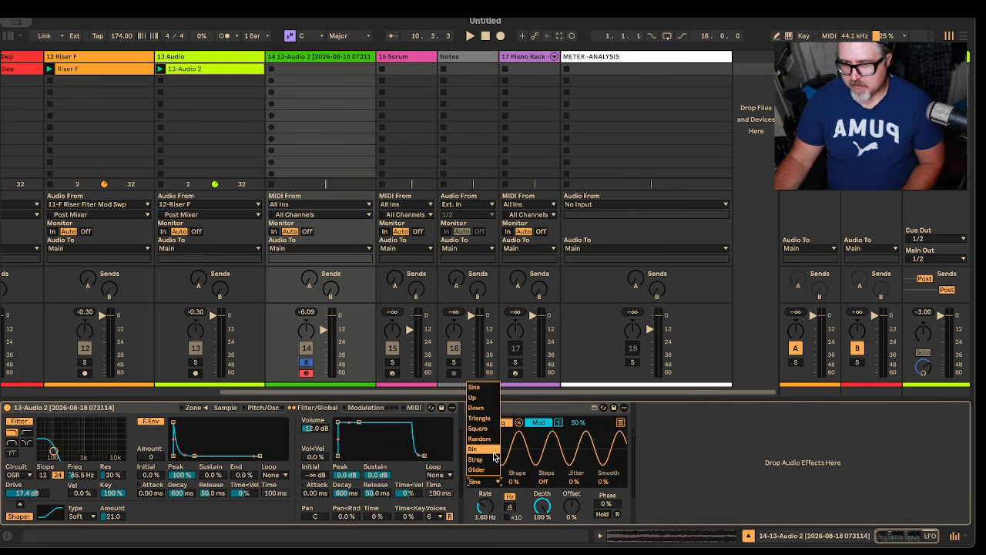
{"action": "left_click", "coordinate": [482, 399]}
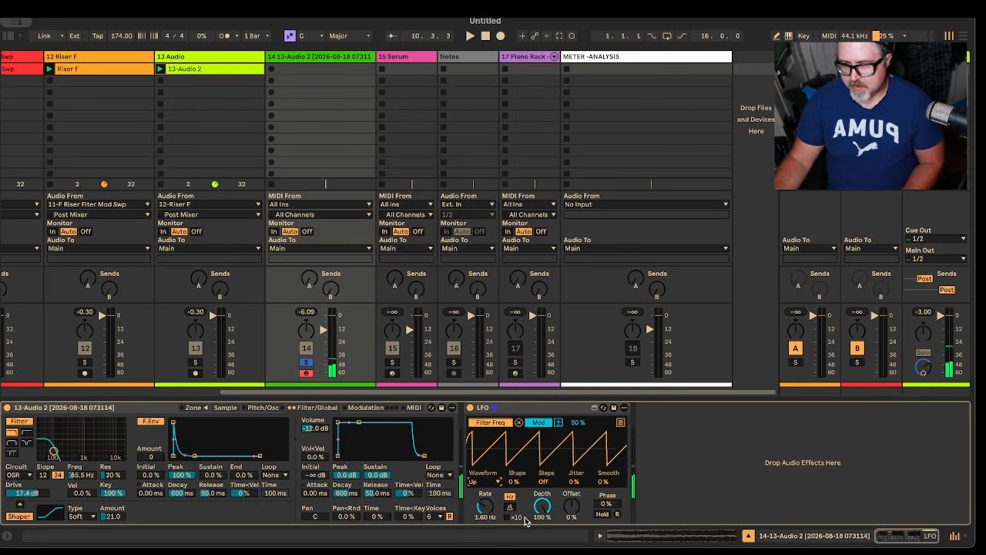
{"action": "left_click_drag", "start_coordinate": [485, 506], "coordinate": [484, 547]}
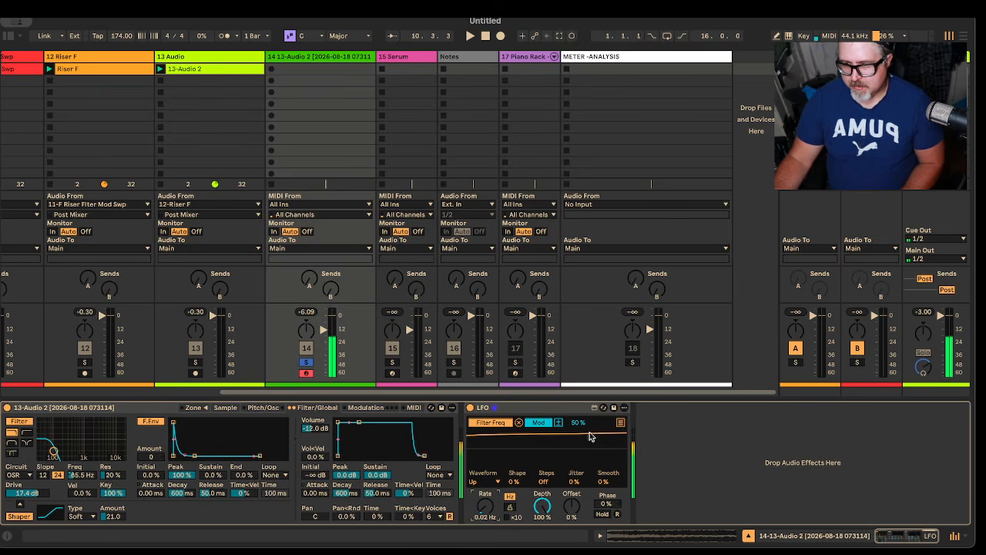
{"action": "left_click", "coordinate": [546, 428]}
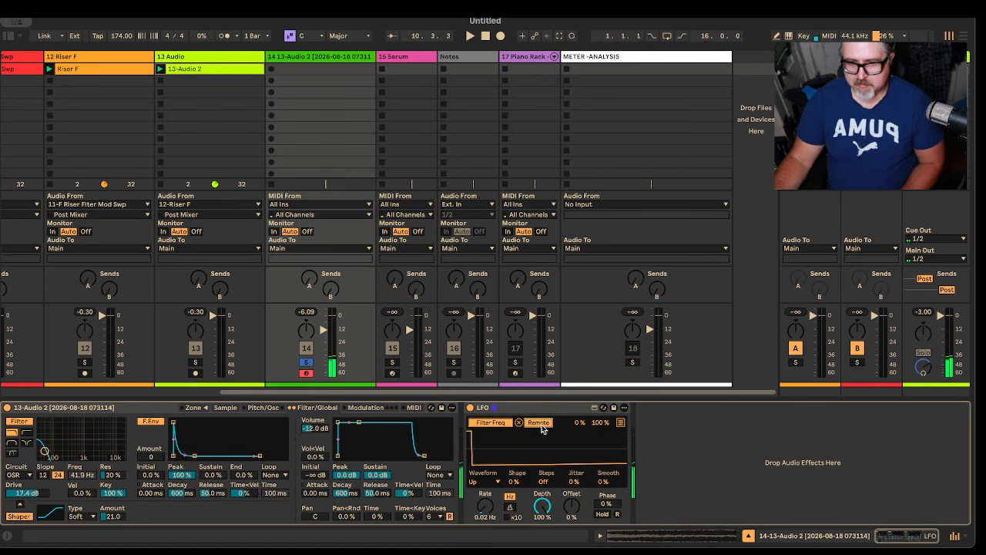
{"action": "left_click_drag", "start_coordinate": [479, 511], "coordinate": [480, 490]}
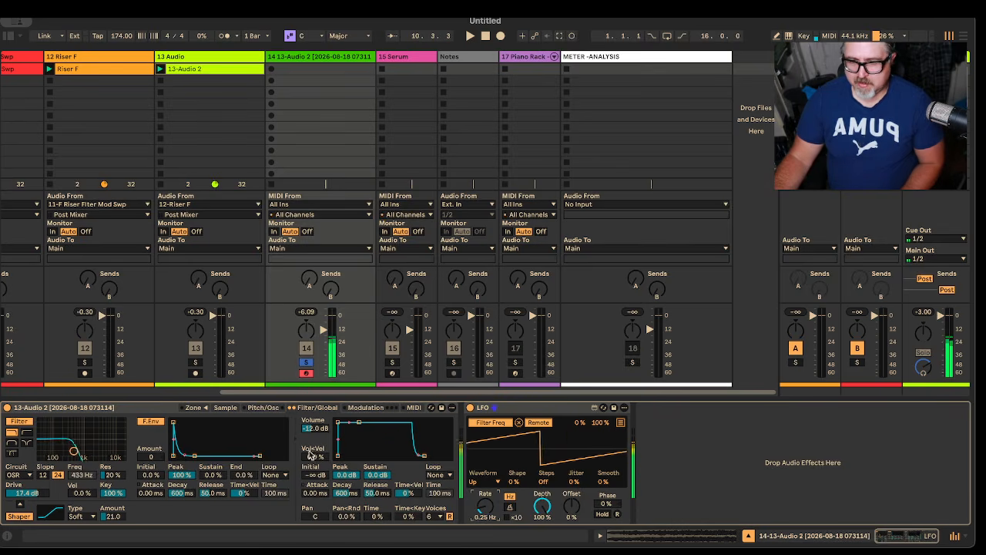
Step: Adjust the LFO's filter sweep to a mapping maximum of 100%, a depth of 62.2% and an offset of 2%
{"action": "left_click_drag", "start_coordinate": [600, 423], "coordinate": [600, 490]}
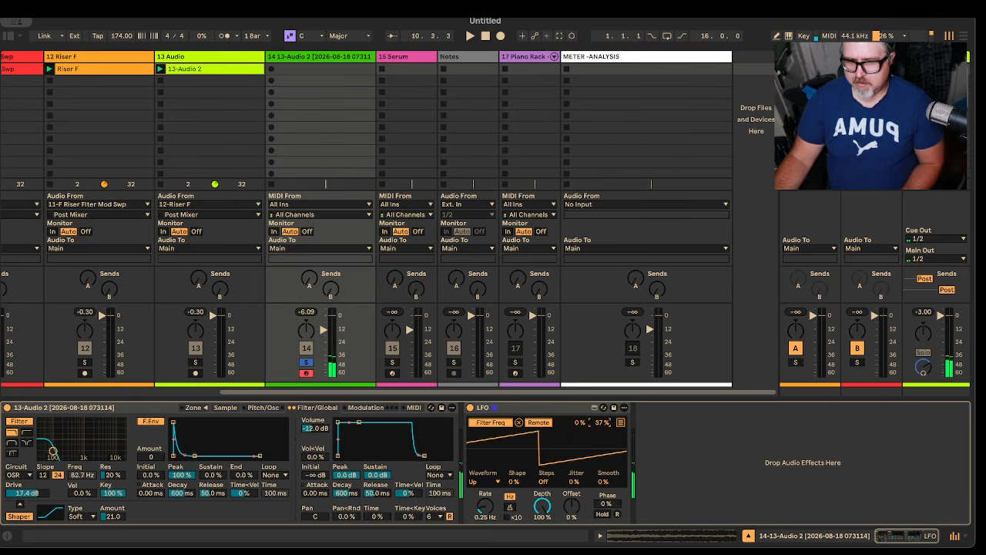
{"action": "left_click_drag", "start_coordinate": [597, 424], "coordinate": [597, 421]}
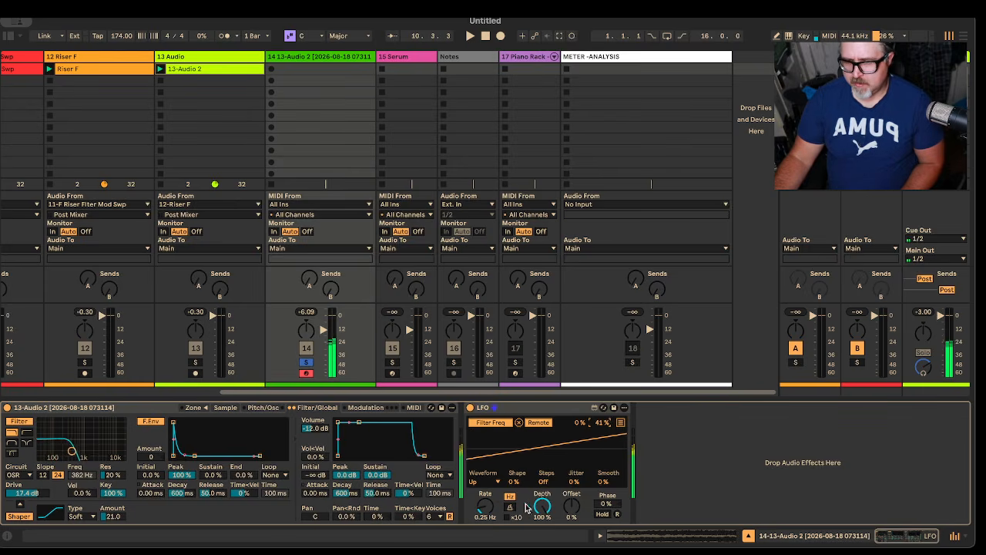
{"action": "left_click_drag", "start_coordinate": [542, 505], "coordinate": [541, 524]}
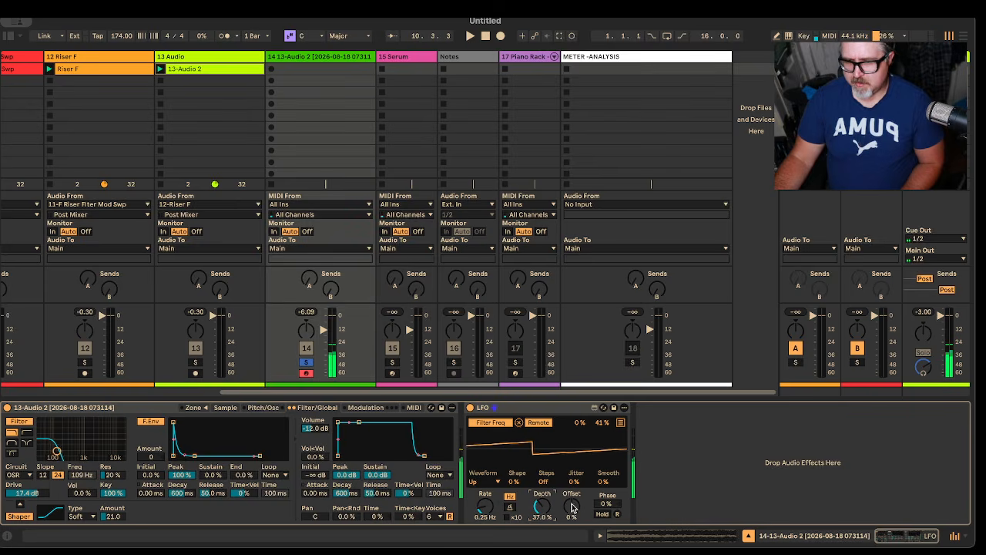
{"action": "mouse_move", "coordinate": [568, 505]}
{"action": "left_mouse_down"}
{"action": "mouse_move", "coordinate": [568, 532]}
{"action": "mouse_move", "coordinate": [568, 516]}
{"action": "left_mouse_up"}
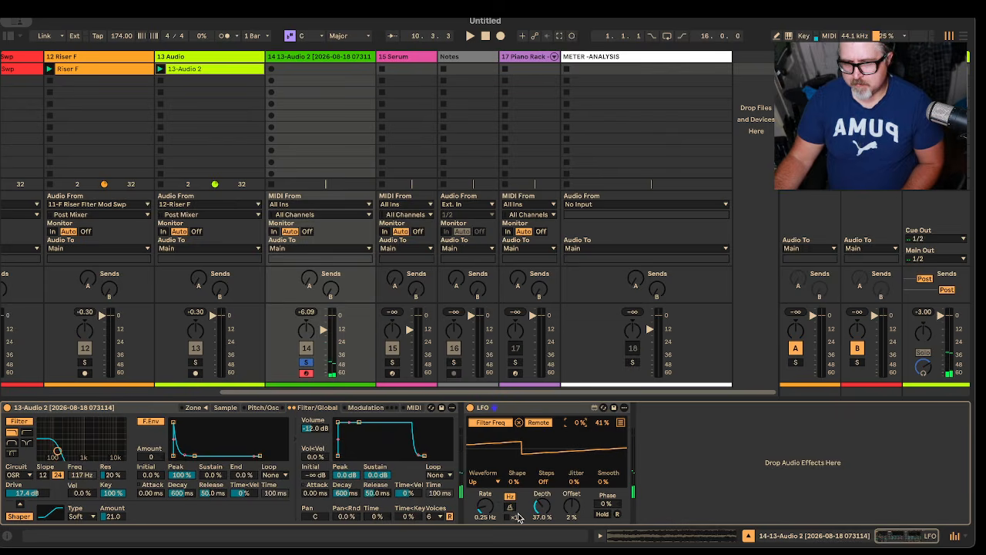
{"action": "left_click_drag", "start_coordinate": [541, 510], "coordinate": [542, 455]}
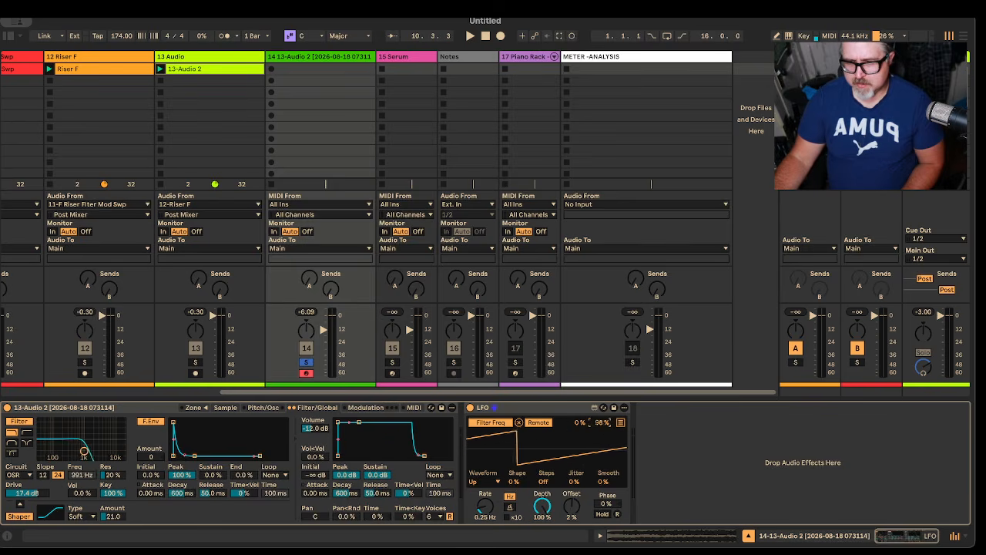
{"action": "left_click_drag", "start_coordinate": [547, 518], "coordinate": [542, 483]}
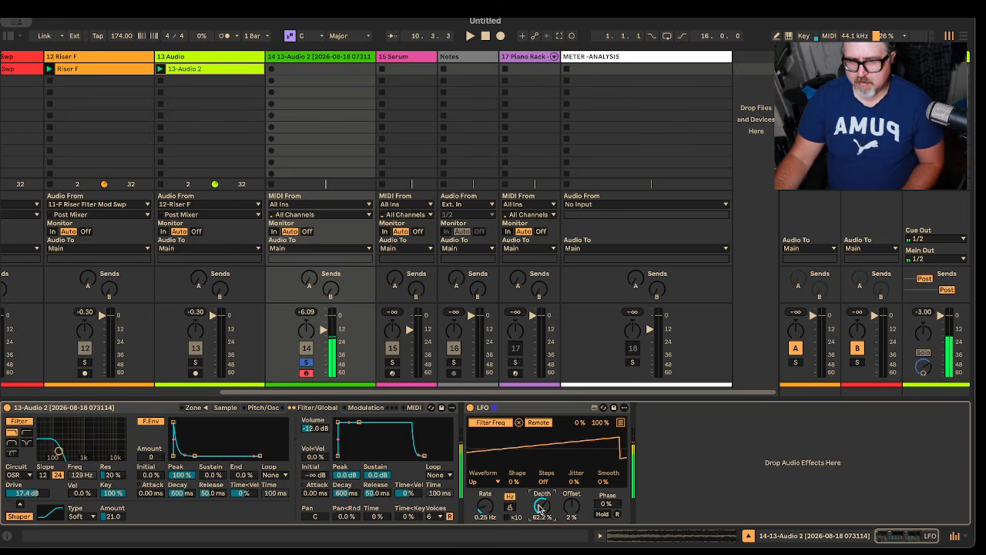
Step: Toggle the LFO's Hold to freeze the filter sweep partway through its rise
{"action": "left_click", "coordinate": [609, 515]}
{"action": "left_click", "coordinate": [609, 514]}
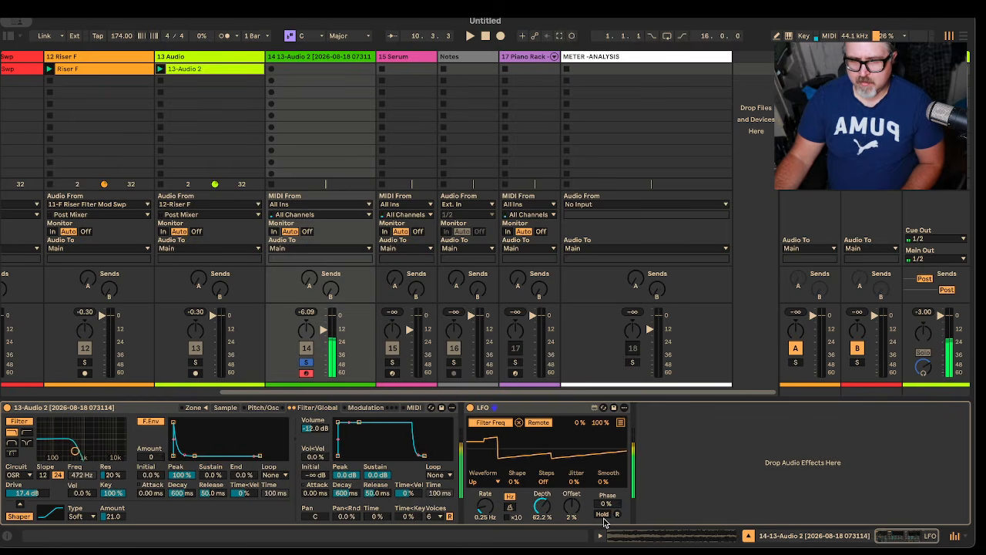
{"action": "left_click", "coordinate": [604, 515]}
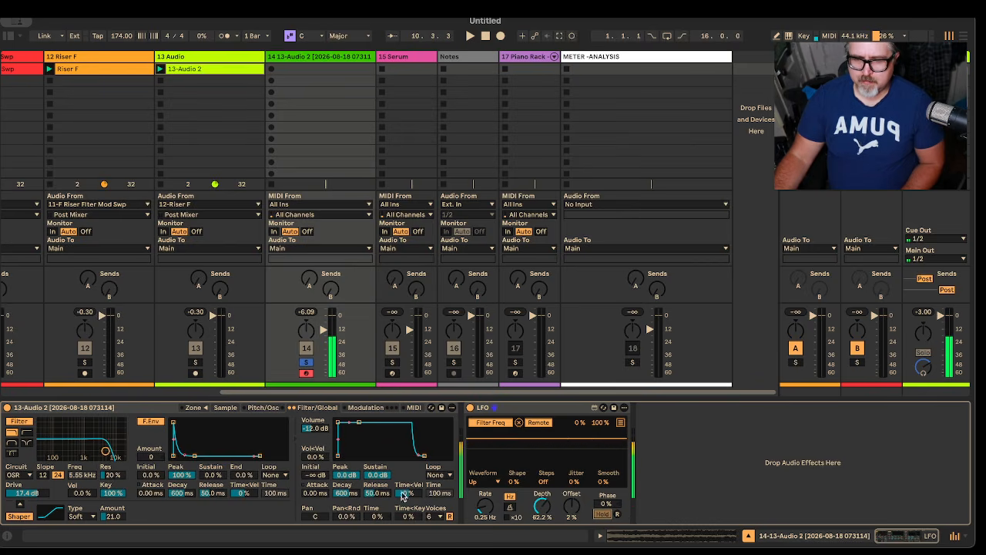
{"action": "left_click", "coordinate": [603, 515]}
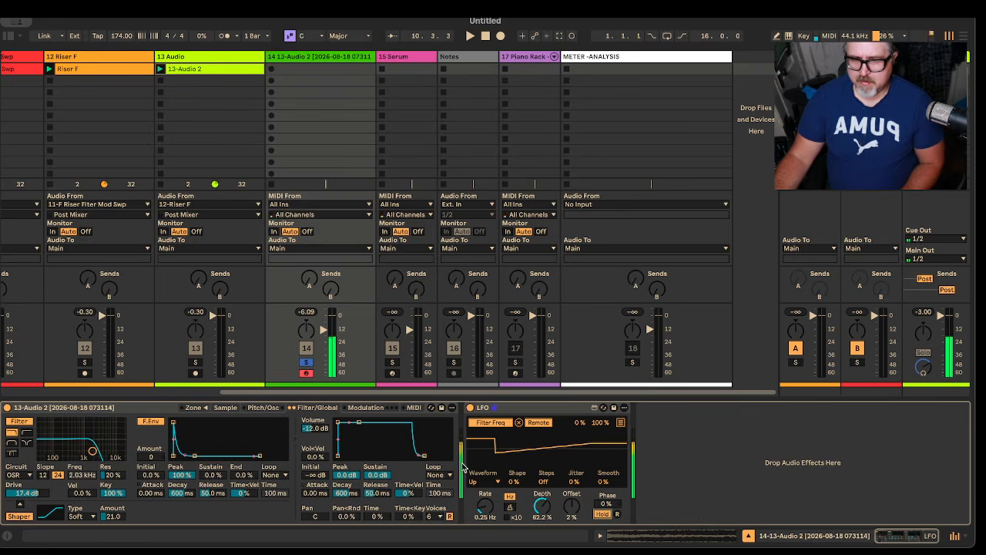
Step: Set Sampler's transposition to +1 st and return to its filter settings
{"action": "left_click", "coordinate": [262, 408]}
{"action": "left_click_drag", "start_coordinate": [393, 490], "coordinate": [393, 472]}
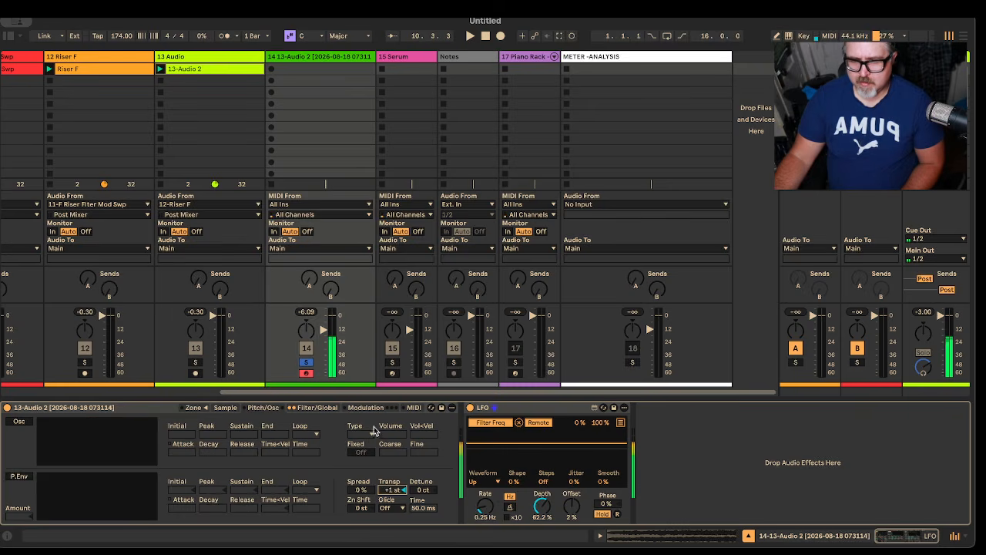
{"action": "left_click", "coordinate": [331, 409]}
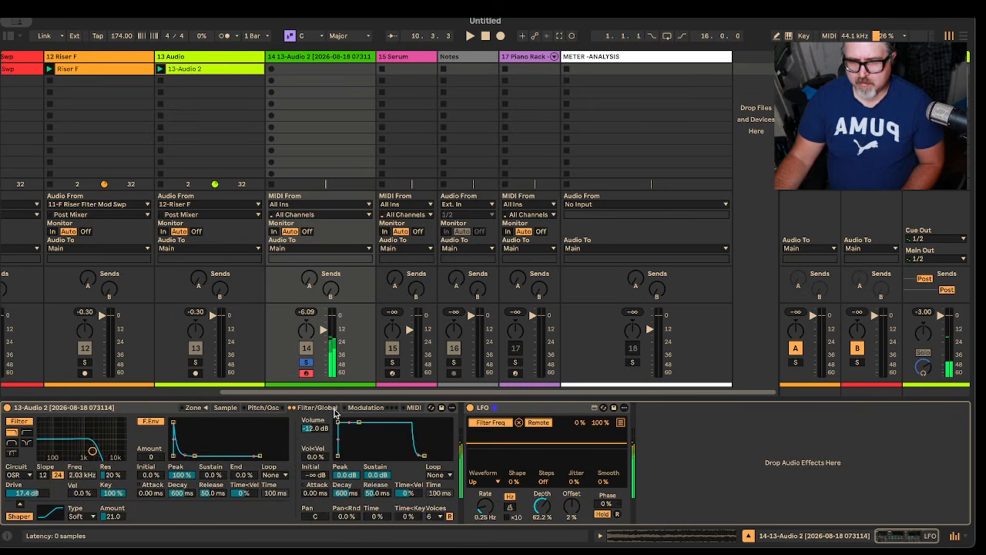
Step: Look through Sampler's modulation, zone and sample settings
{"action": "left_click", "coordinate": [364, 410]}
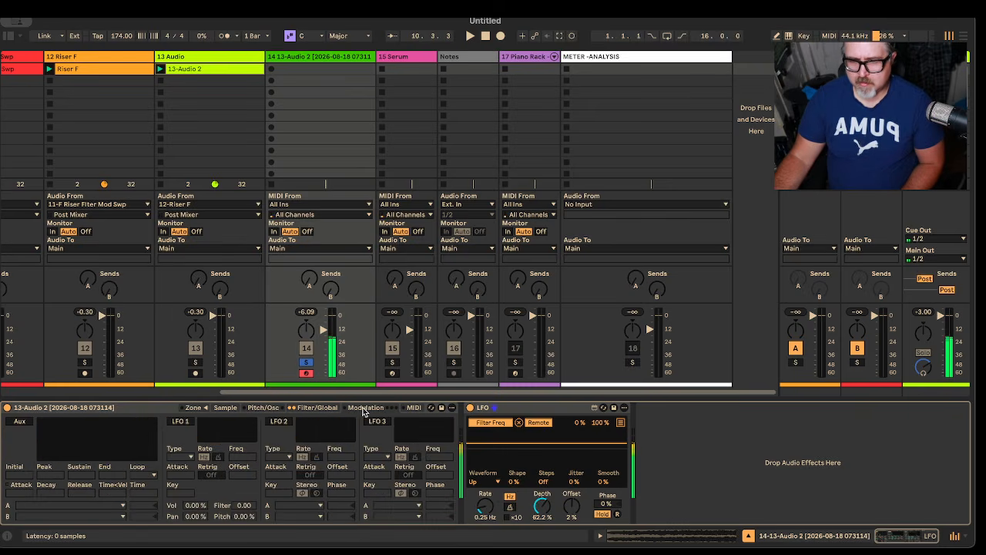
{"action": "left_click", "coordinate": [205, 409]}
{"action": "left_click", "coordinate": [197, 409]}
{"action": "left_click", "coordinate": [190, 410]}
{"action": "left_click", "coordinate": [189, 409]}
{"action": "left_click", "coordinate": [224, 409]}
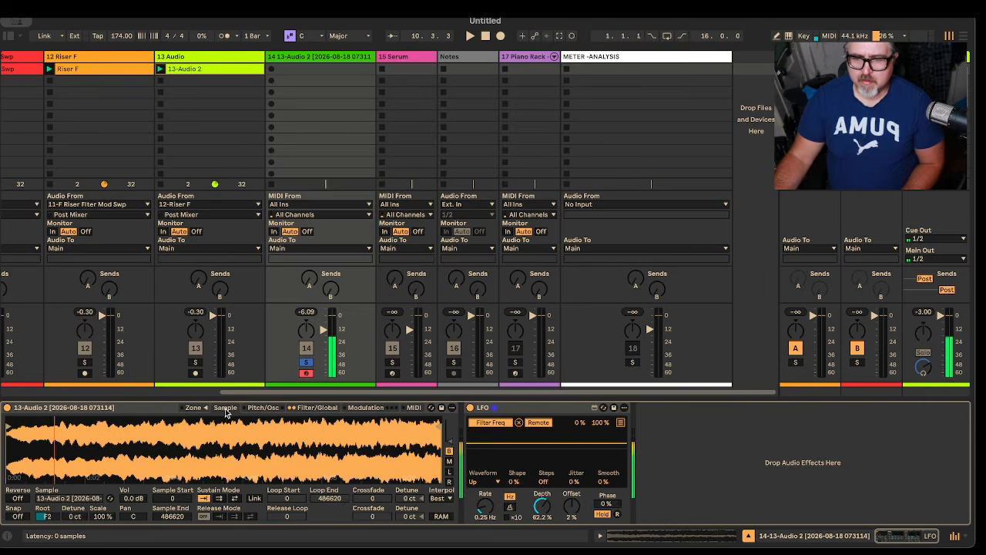
Step: Show Sampler's filter settings and turn off the LFO's Hold
{"action": "left_click", "coordinate": [316, 408]}
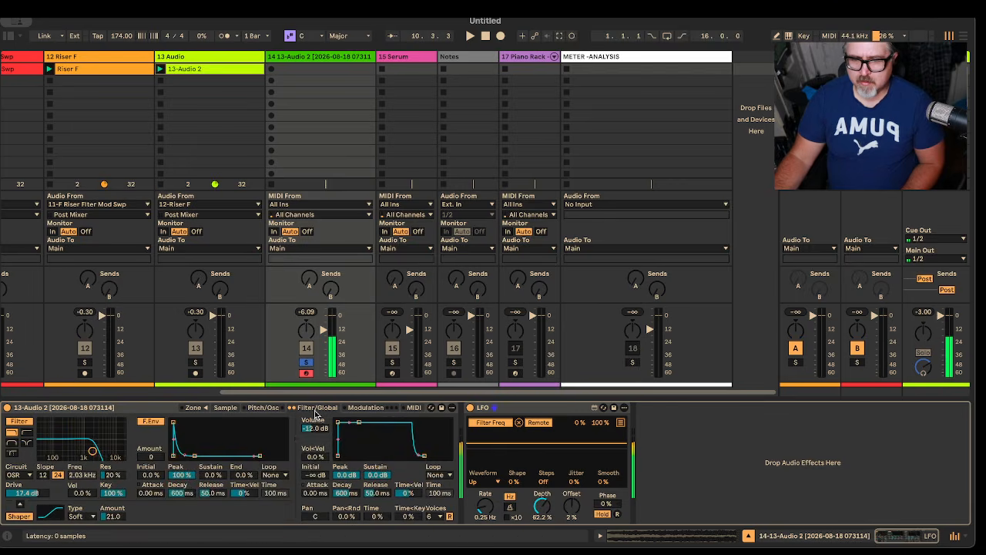
{"action": "left_click", "coordinate": [604, 514]}
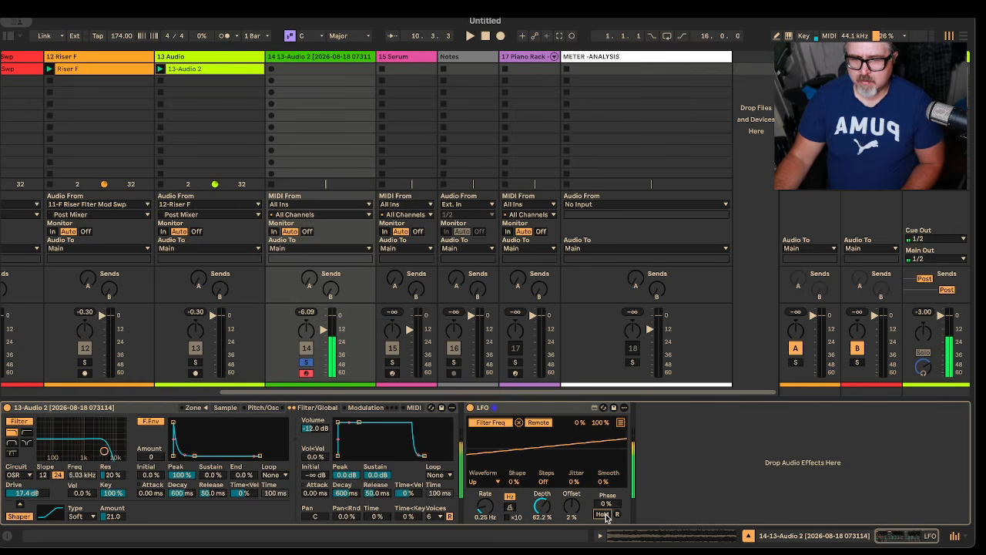
Step: Toggle the LFO's Hold while auditioning the filter sweep, and take track 14 out of solo
{"action": "left_click", "coordinate": [607, 514]}
{"action": "left_click", "coordinate": [614, 514]}
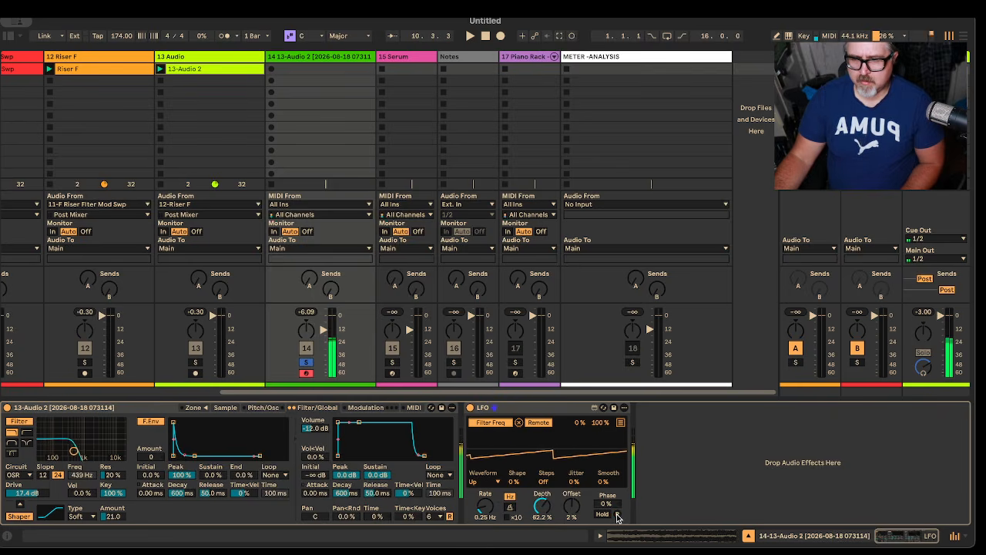
{"action": "left_click", "coordinate": [602, 515]}
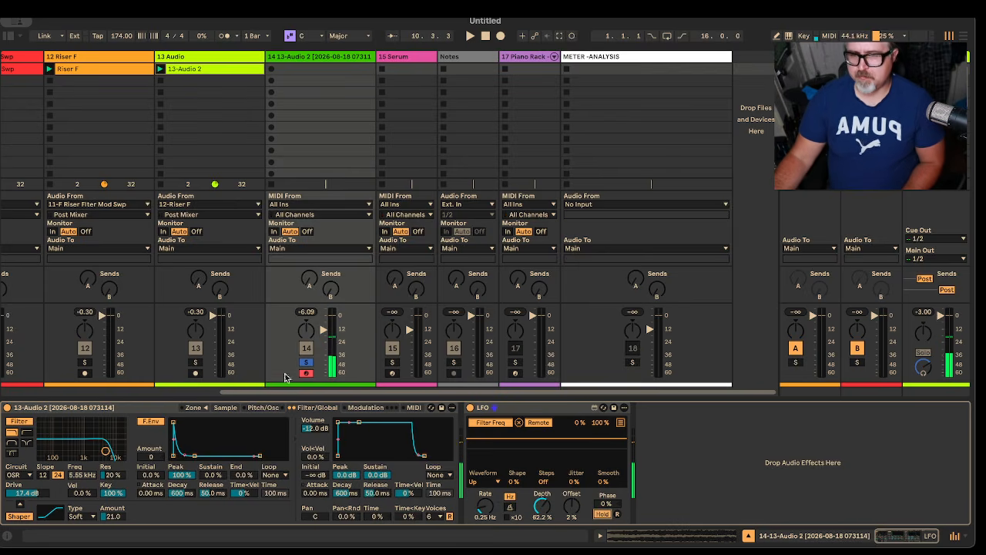
{"action": "left_click", "coordinate": [306, 362]}
{"action": "left_click", "coordinate": [604, 514]}
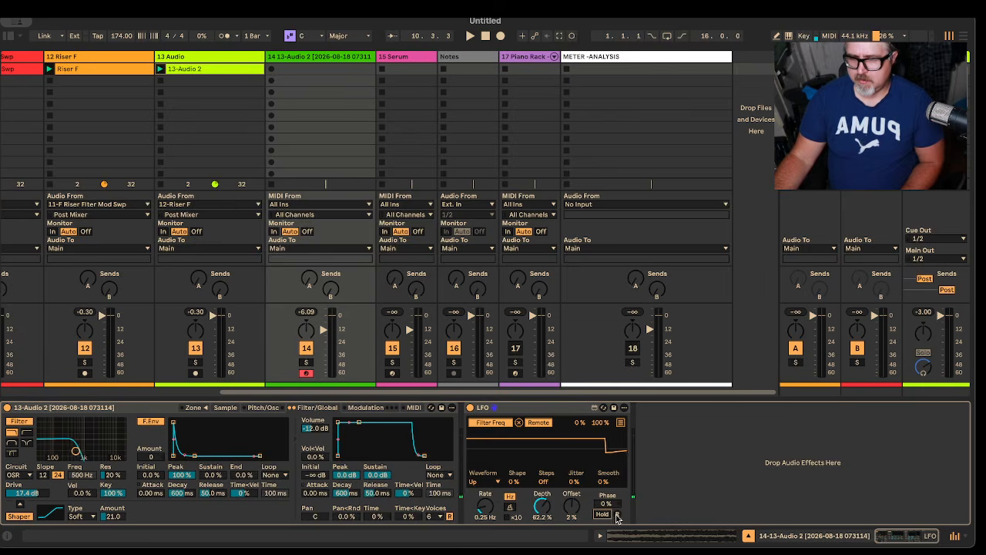
Step: Mute tracks 11 and 12 and play back the set
{"action": "key", "text": "space"}
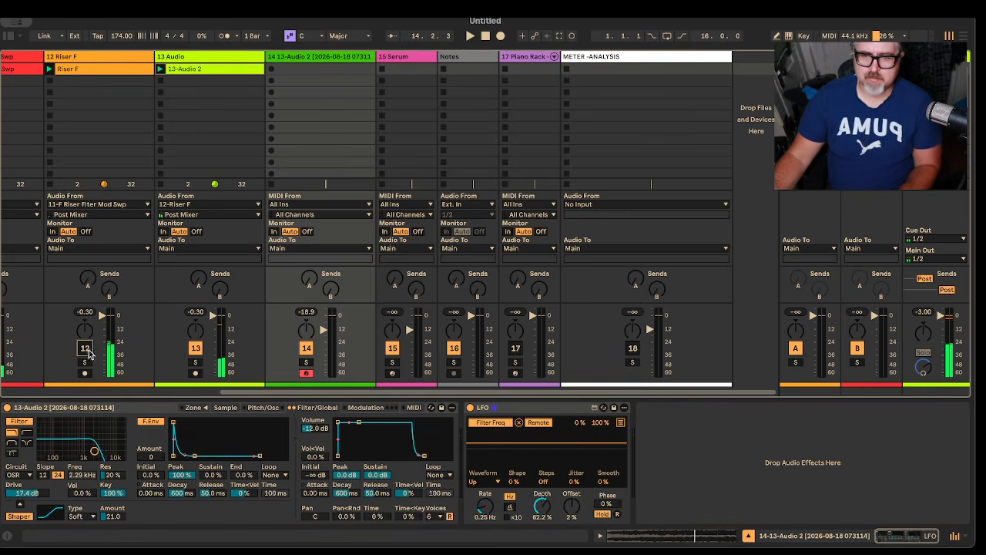
{"action": "scroll", "coordinate": [100, 362], "scroll_direction": "left", "scroll_amount": 5}
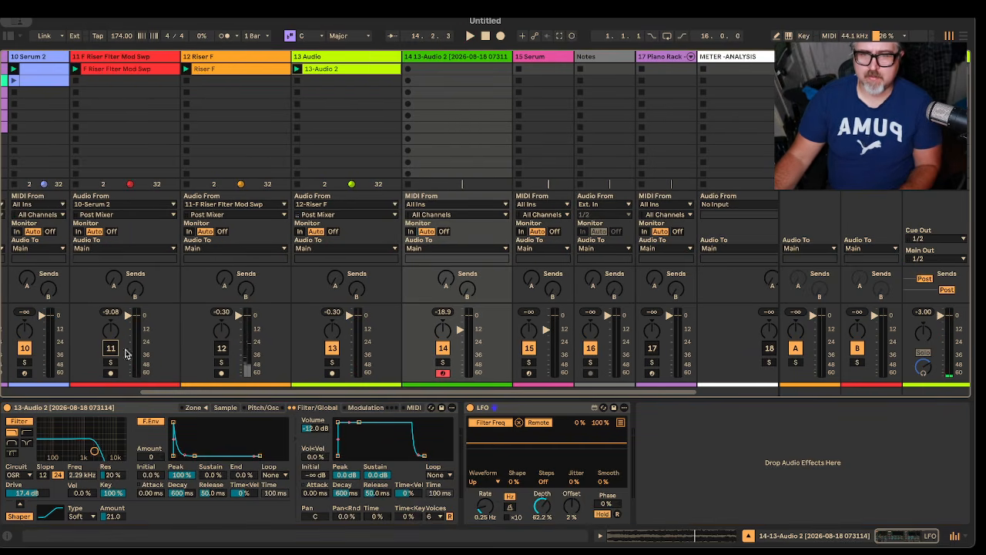
{"action": "left_click_drag", "start_coordinate": [274, 394], "coordinate": [351, 395]}
{"action": "key", "text": "space"}
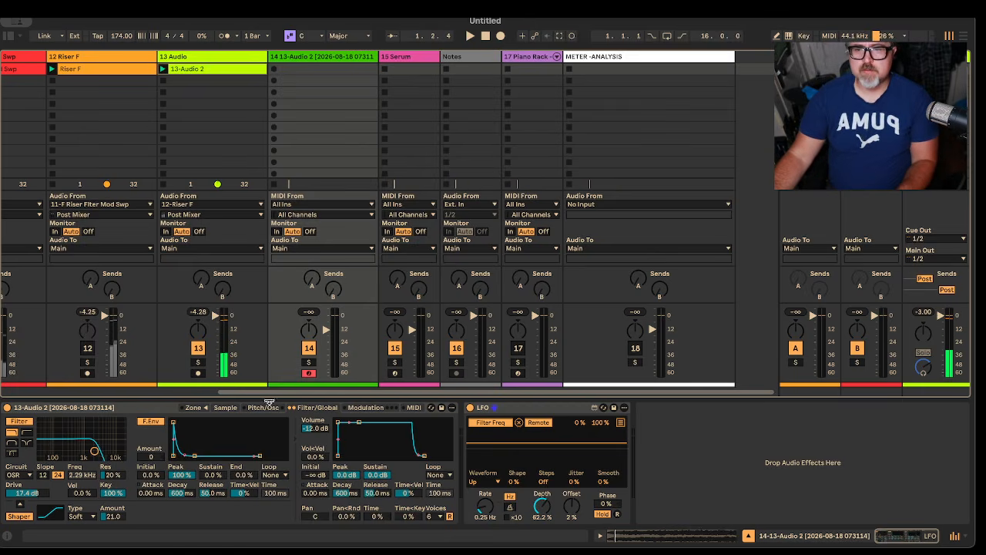
Step: Move the first MIDI clip from the Serum 2 track to the first slot of track 14 and solo that track
{"action": "left_click_drag", "start_coordinate": [273, 392], "coordinate": [139, 393]}
{"action": "left_click", "coordinate": [151, 70]}
{"action": "left_click_drag", "start_coordinate": [150, 72], "coordinate": [558, 70]}
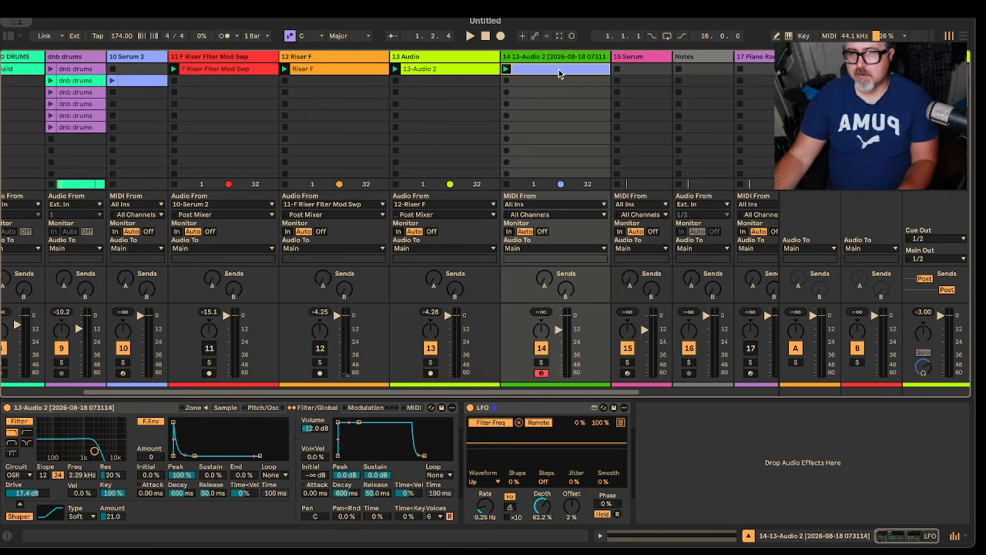
{"action": "left_click", "coordinate": [542, 361]}
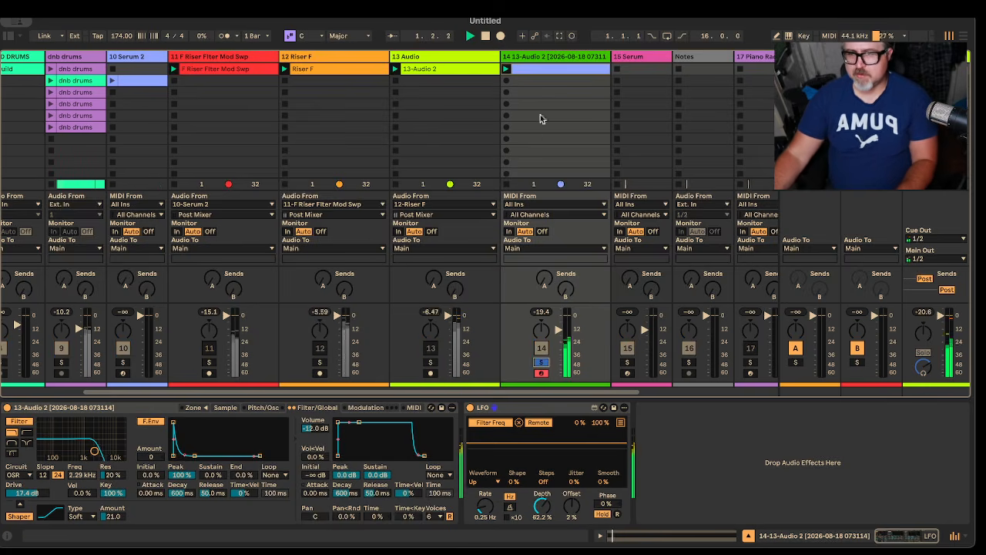
Step: Open the moved MIDI clip on track 14 and transpose its long note up by octaves to F2
{"action": "left_click", "coordinate": [541, 71]}
{"action": "left_click", "coordinate": [249, 436]}
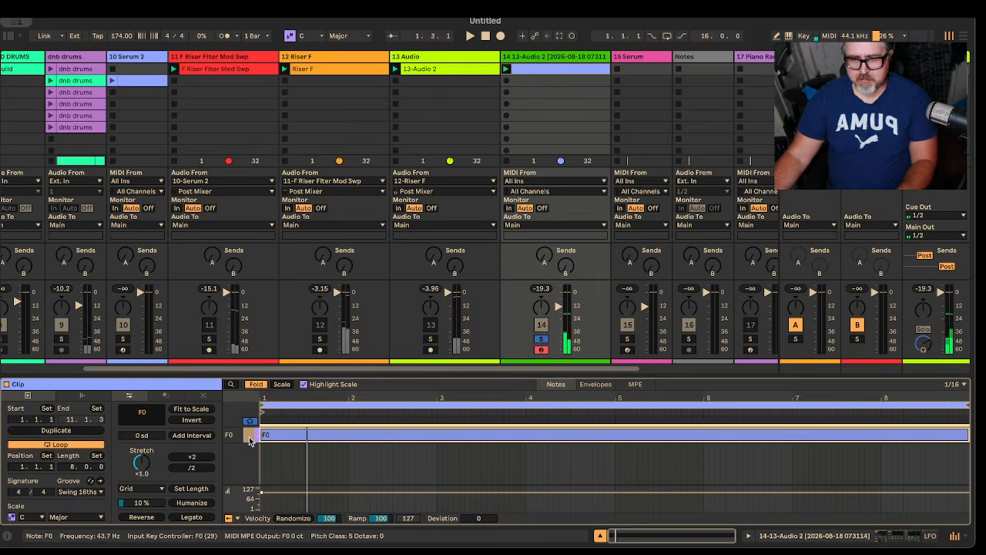
{"action": "key", "text": "shift+Up"}
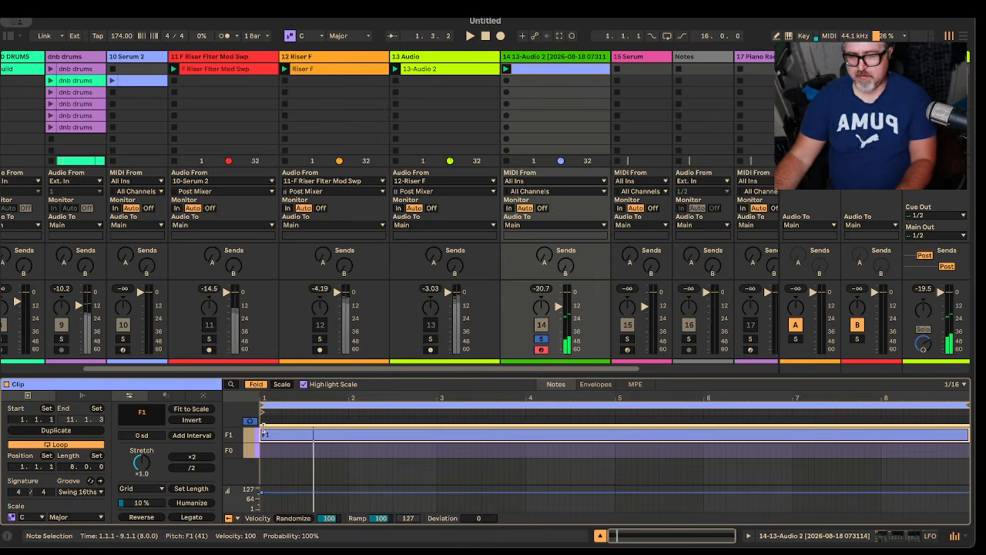
{"action": "key", "text": "shift+Up"}
{"action": "key", "text": "shift+Down"}
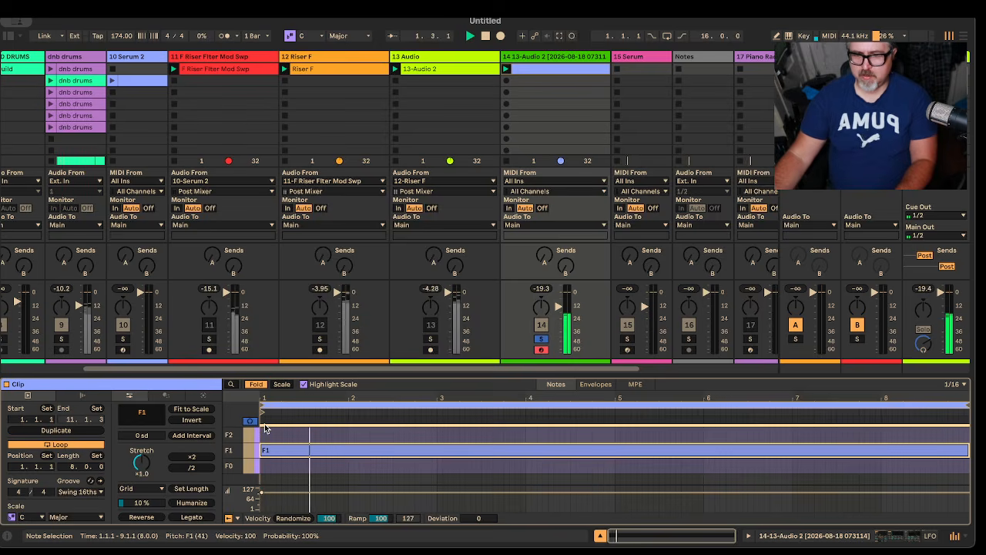
{"action": "key", "text": "shift+Up"}
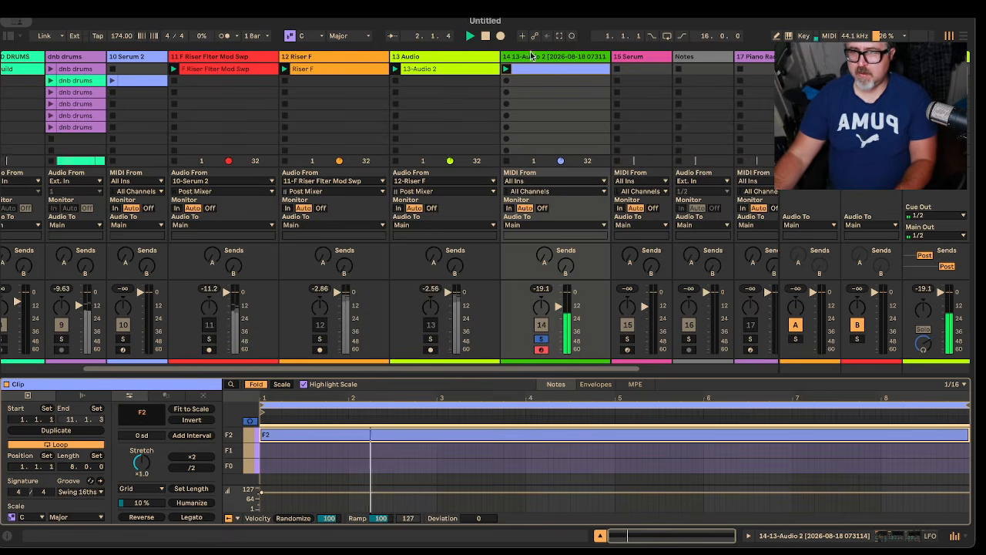
Step: Return to track 14's devices, turn off the LFO's Hold and audition the filter sweep with the clip
{"action": "key", "text": "shift+Tab"}
{"action": "left_click", "coordinate": [602, 514]}
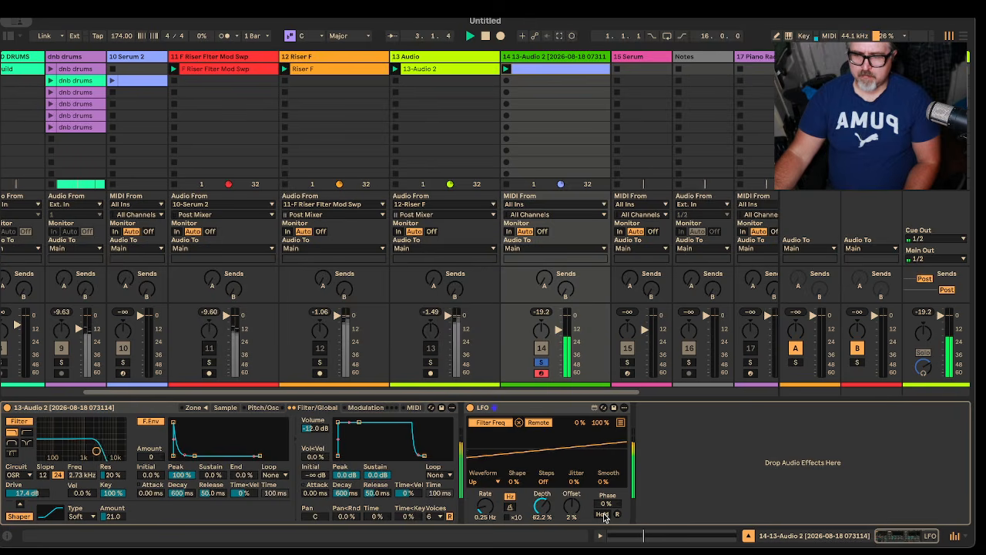
{"action": "left_click", "coordinate": [602, 514]}
{"action": "left_click", "coordinate": [602, 514]}
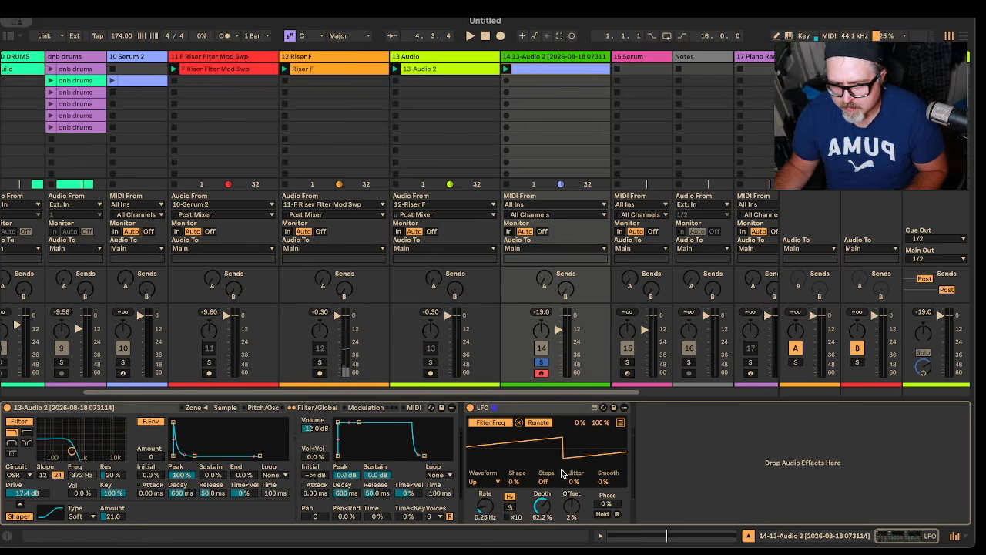
{"action": "key", "text": "space"}
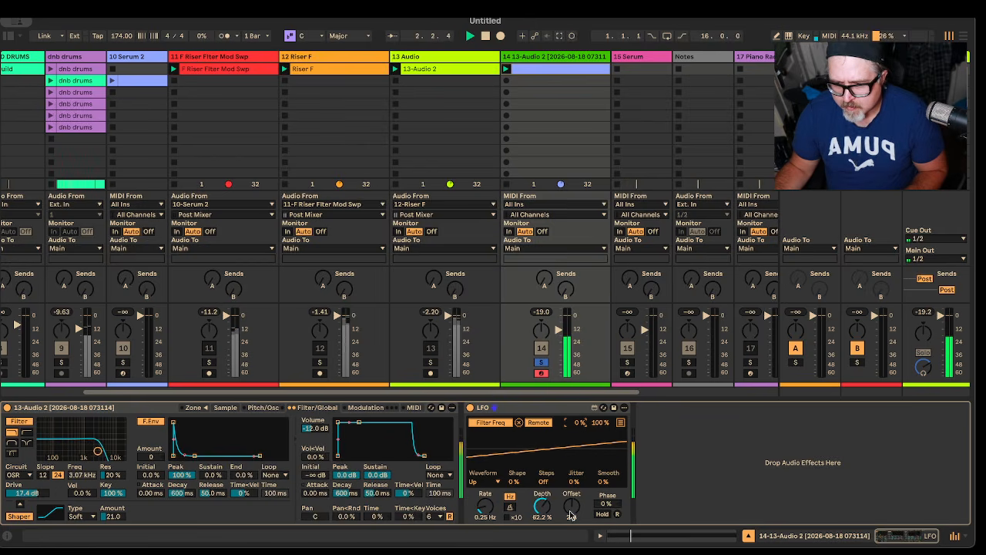
Step: Sync the LFO rate to the tempo, try 1/8 and 3/8, then settle on a rate of 8 with 100% depth
{"action": "left_click", "coordinate": [512, 509]}
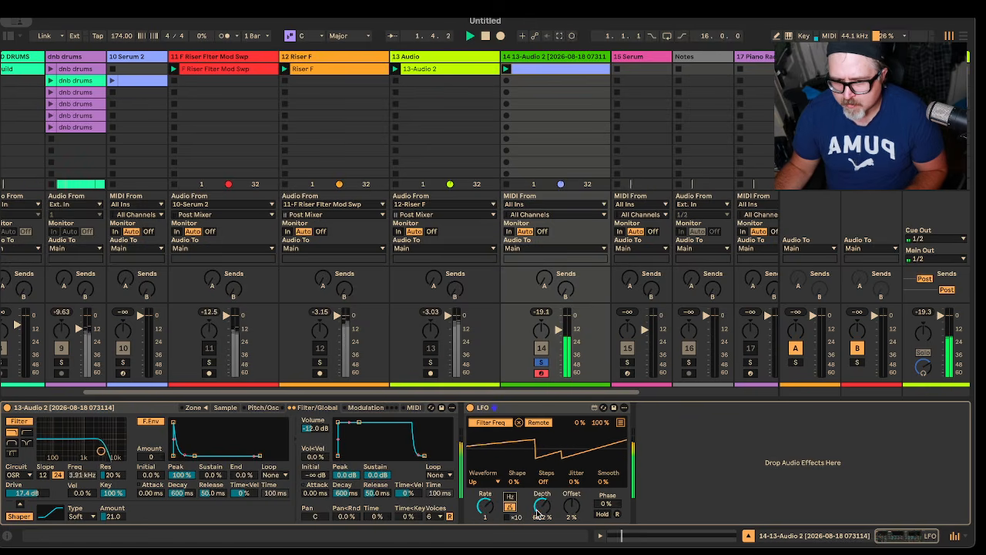
{"action": "mouse_move", "coordinate": [485, 506]}
{"action": "left_mouse_down"}
{"action": "mouse_move", "coordinate": [484, 532]}
{"action": "mouse_move", "coordinate": [486, 510]}
{"action": "left_mouse_up"}
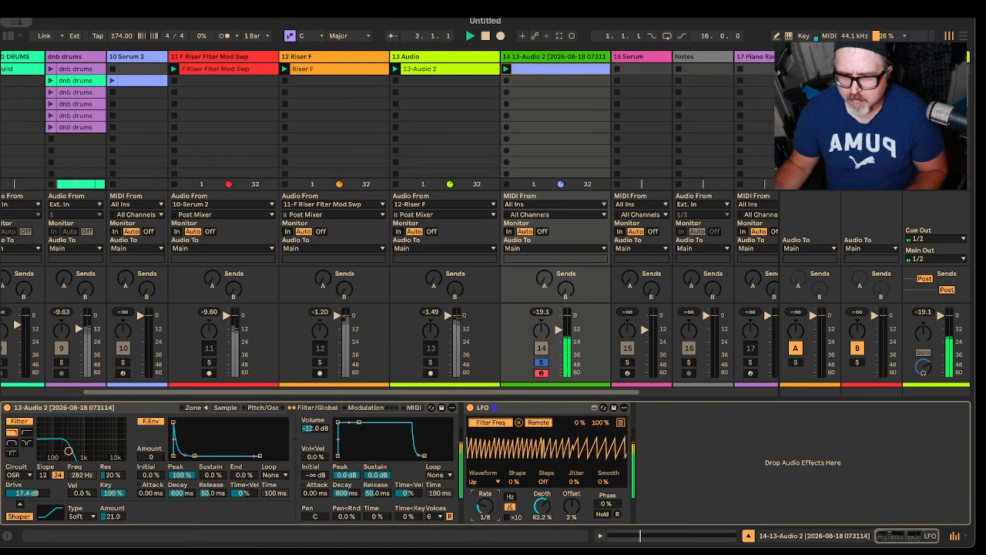
{"action": "left_click_drag", "start_coordinate": [486, 507], "coordinate": [487, 517]}
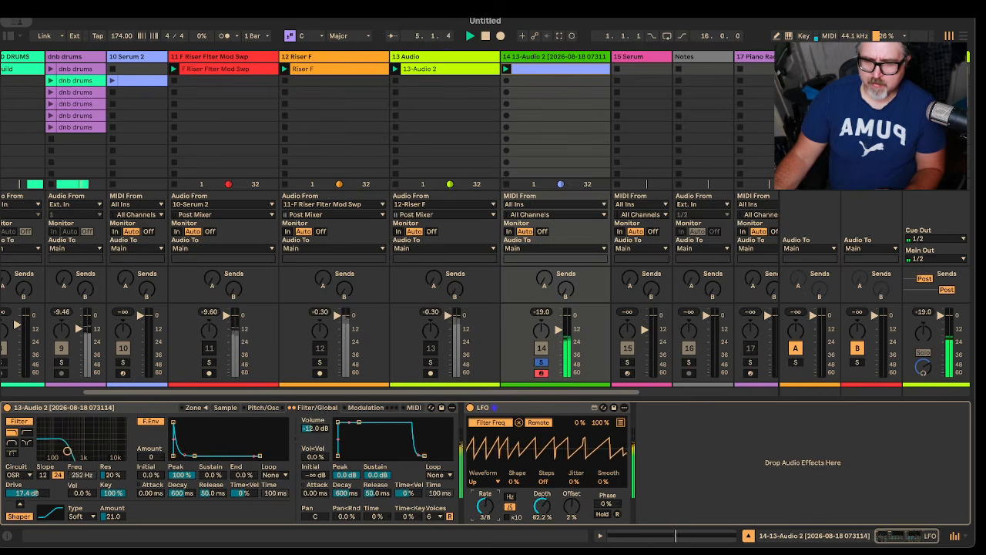
{"action": "left_click_drag", "start_coordinate": [485, 507], "coordinate": [484, 501]}
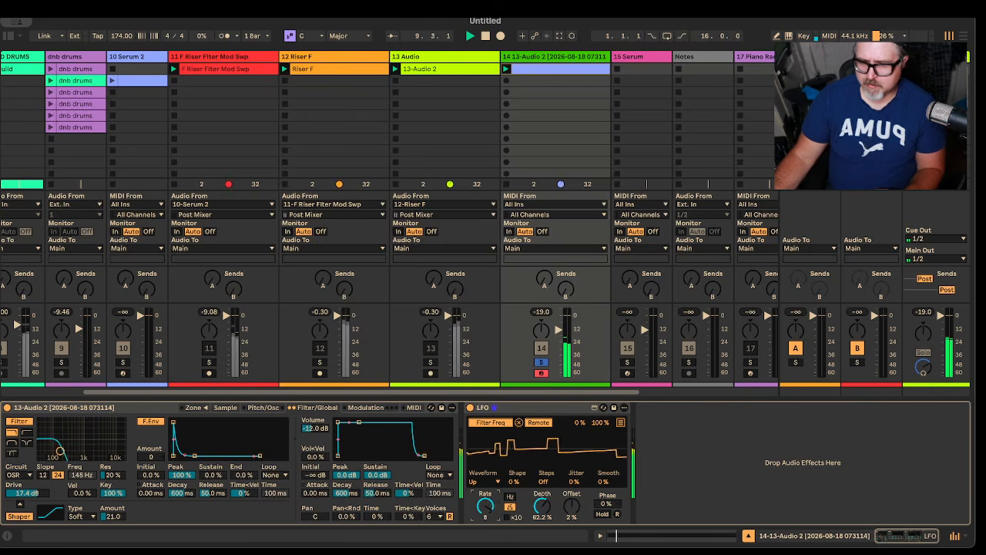
{"action": "key", "text": "space"}
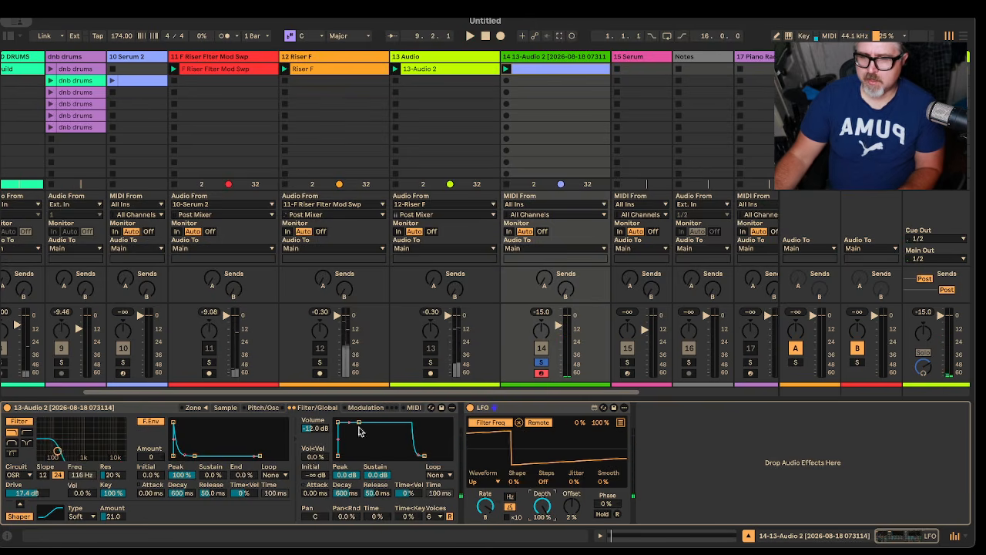
Step: Unsolo track 14 and raise its volume while playing it within the full mix
{"action": "left_click", "coordinate": [541, 363]}
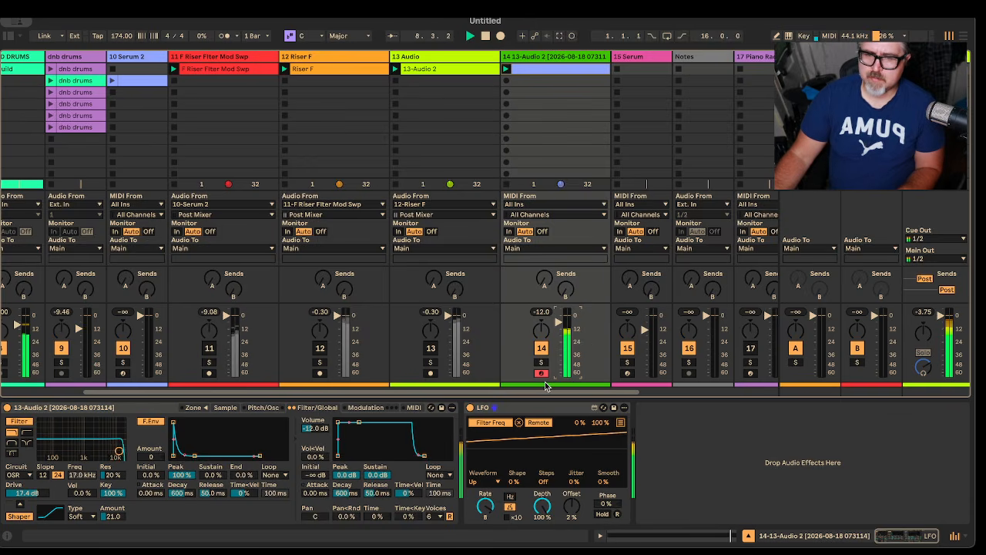
{"action": "key", "text": "space"}
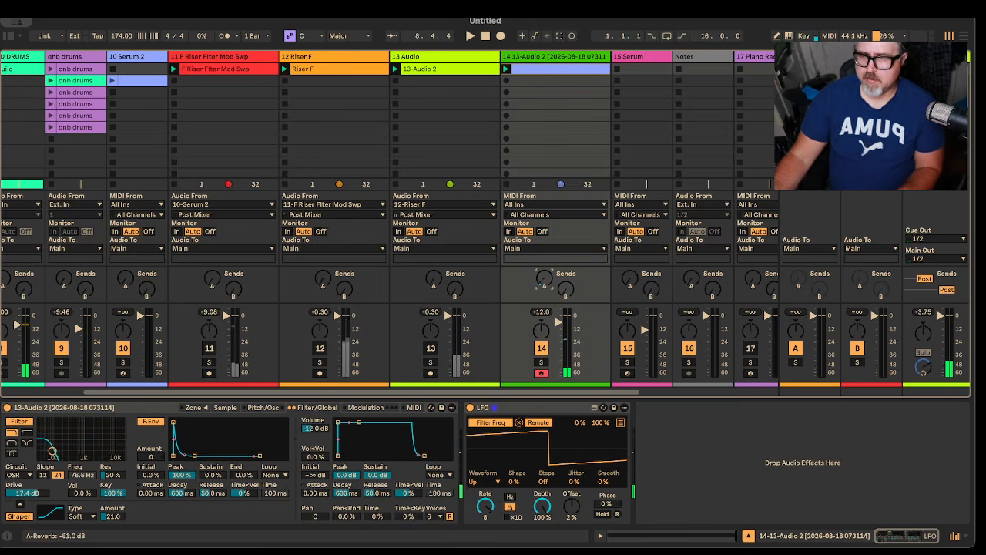
{"action": "key", "text": "space"}
Step: Solo track 14 and raise its A-Reverb send, then select the empty effects area after its LFO
{"action": "left_click", "coordinate": [541, 361]}
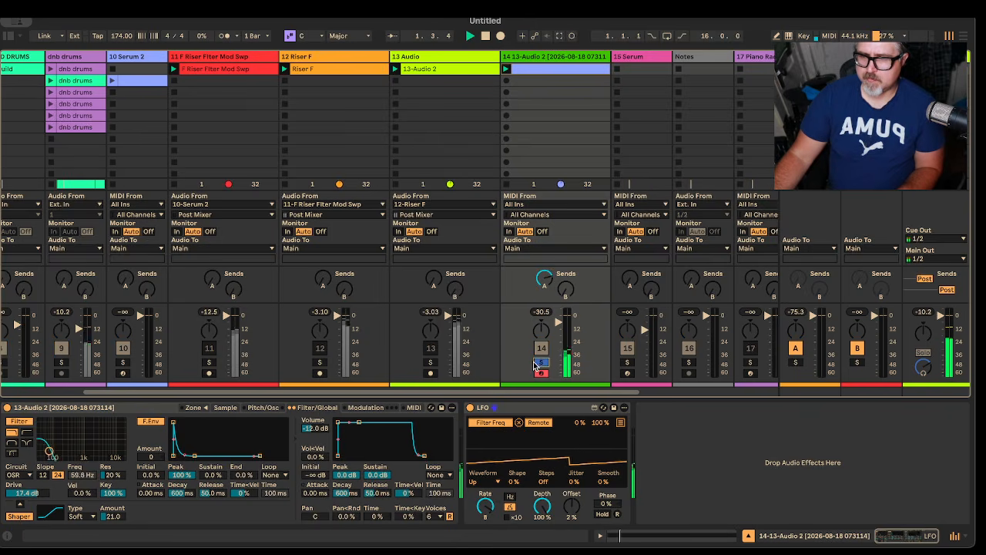
{"action": "left_click", "coordinate": [544, 280]}
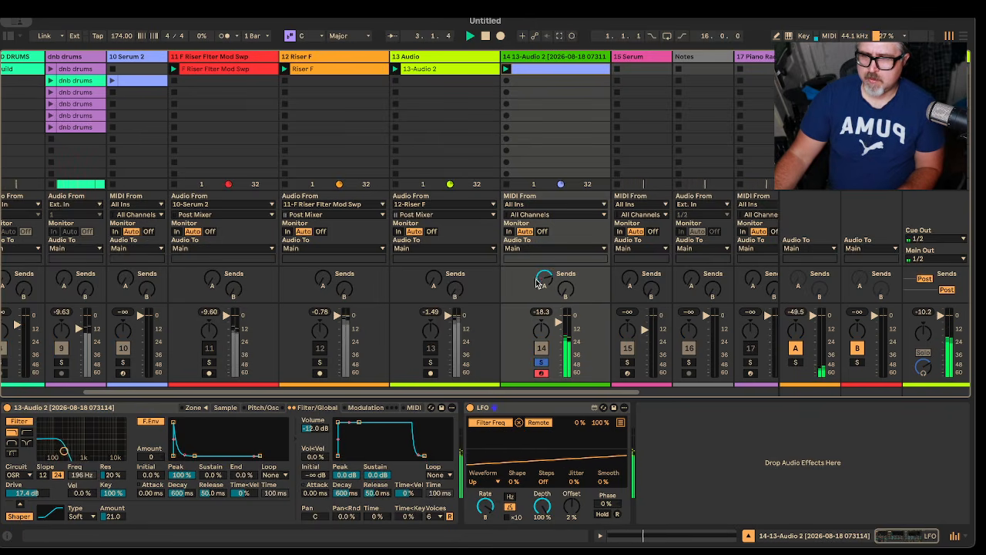
{"action": "left_click_drag", "start_coordinate": [542, 283], "coordinate": [542, 278]}
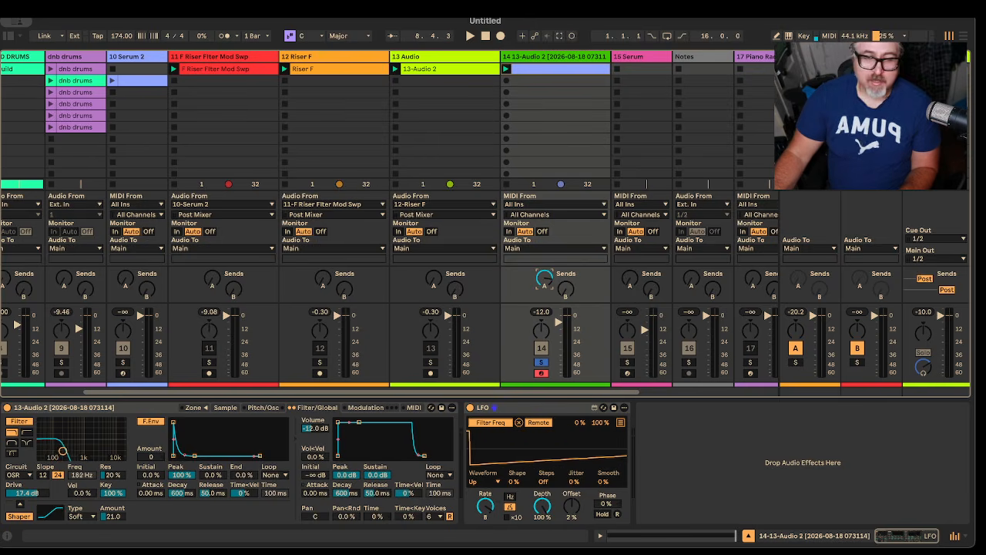
{"action": "left_click", "coordinate": [912, 466]}
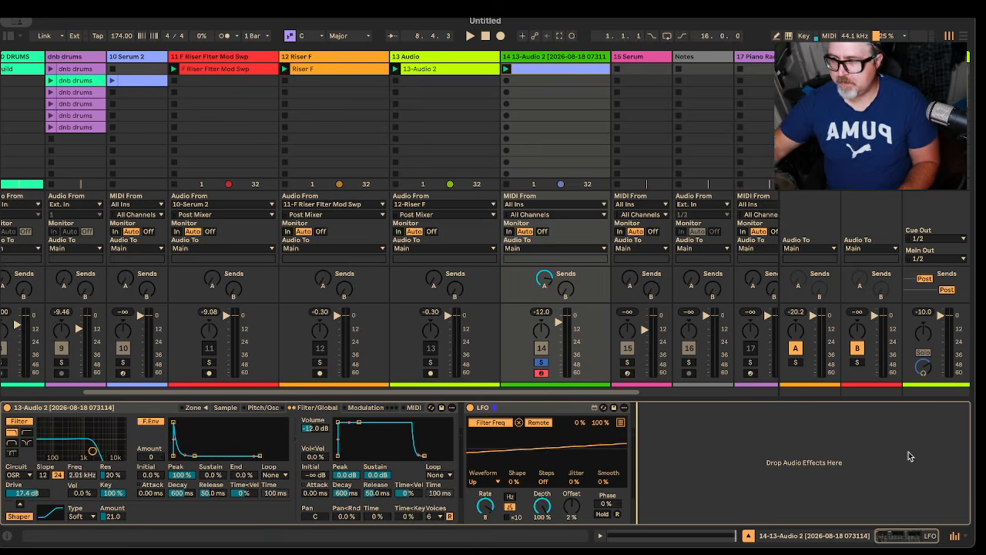